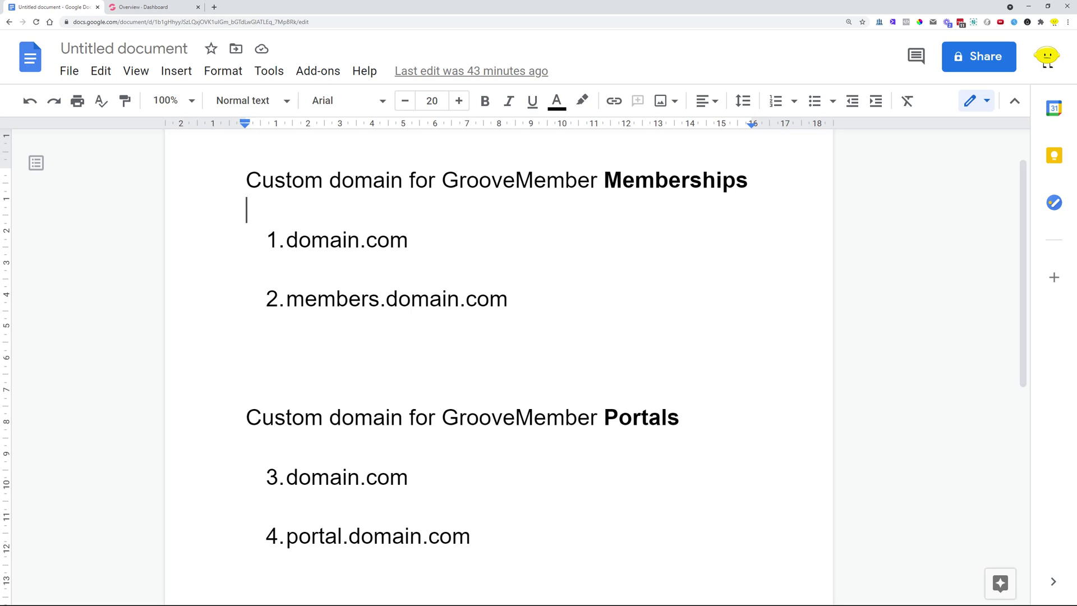
# Review the listed custom domain options for GrooveMember Memberships and Portals, covering both root domains and subdomains
pyautogui.moveTo(606, 181); pyautogui.dragTo(750, 180)
pyautogui.moveTo(408, 240); pyautogui.dragTo(289, 246)
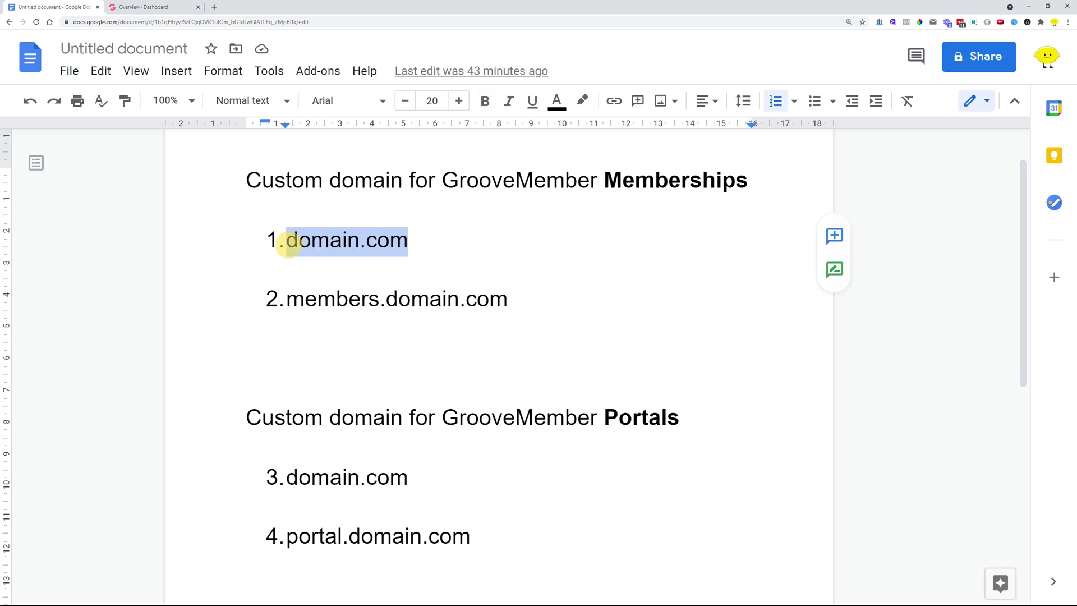
pyautogui.click(442, 242)
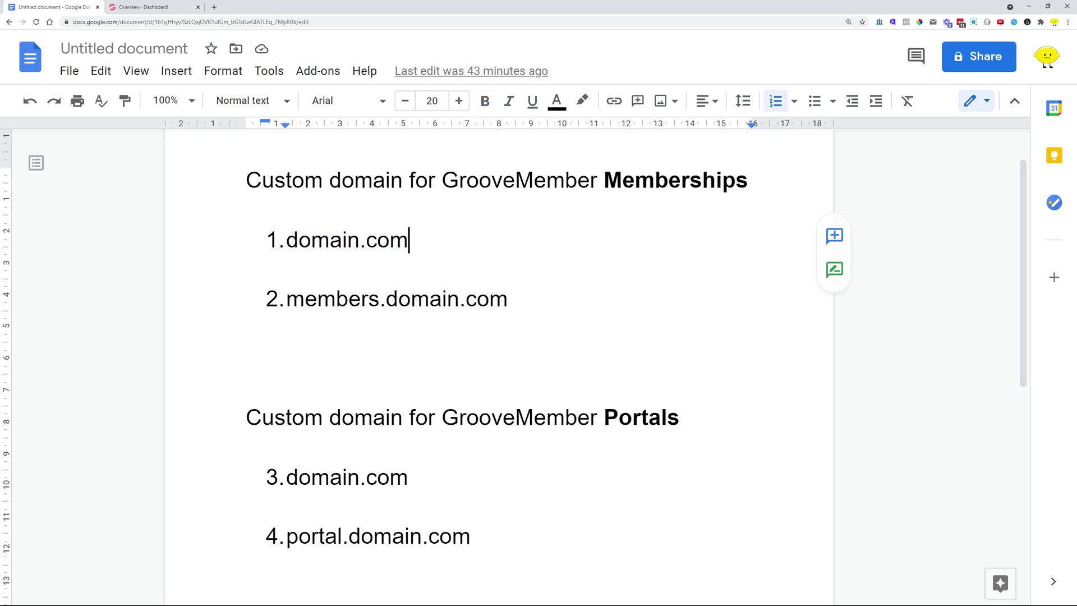
pyautogui.moveTo(284, 302); pyautogui.dragTo(501, 303)
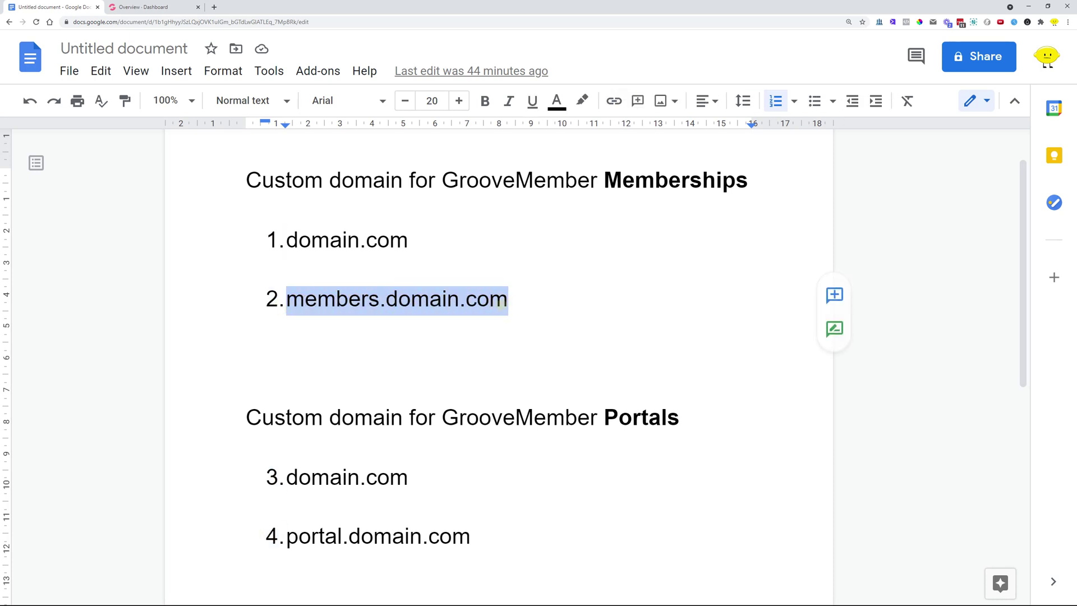
pyautogui.click(370, 299)
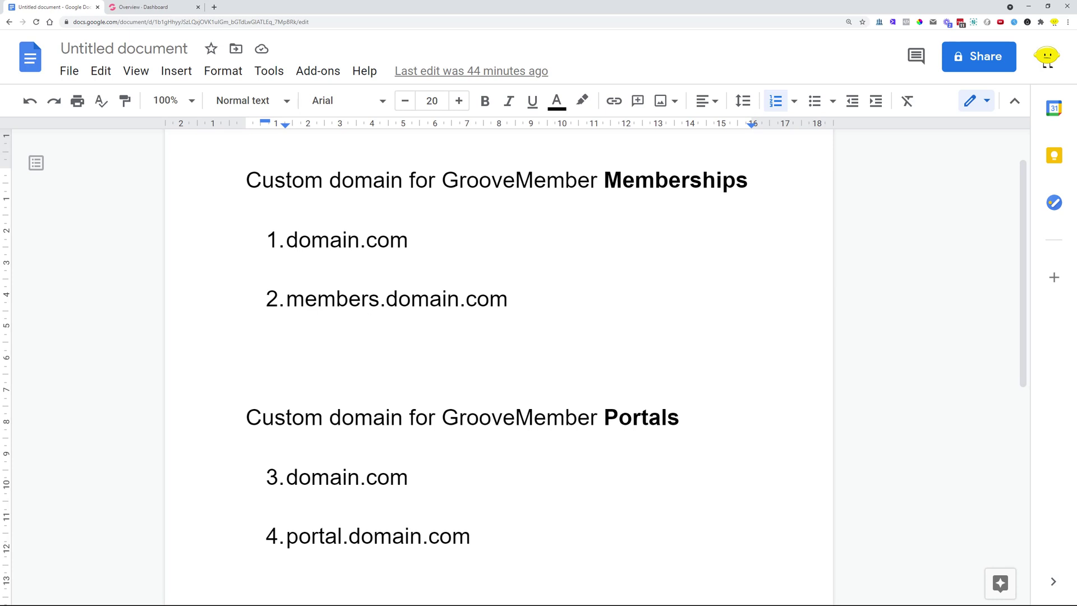
pyautogui.scroll(-1, 500, 359)
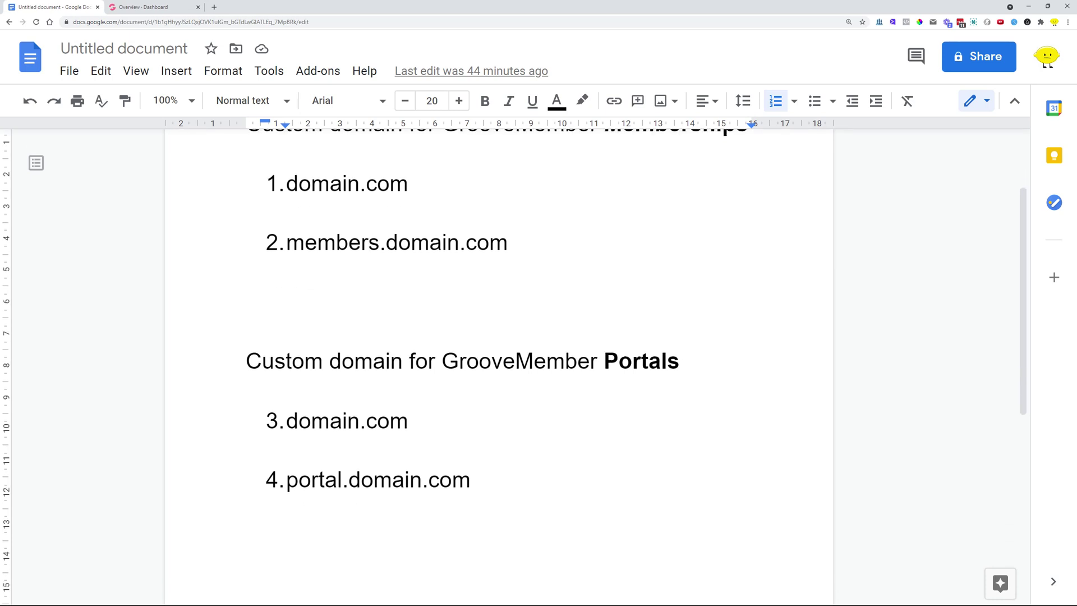
pyautogui.scroll(-1, 500, 359)
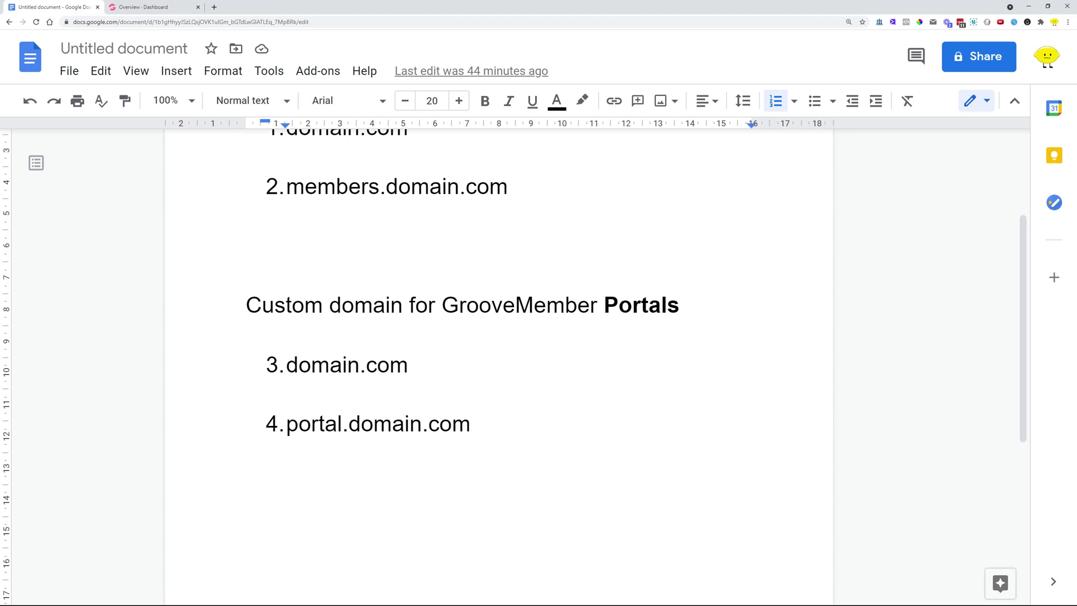
pyautogui.moveTo(688, 306); pyautogui.dragTo(611, 305)
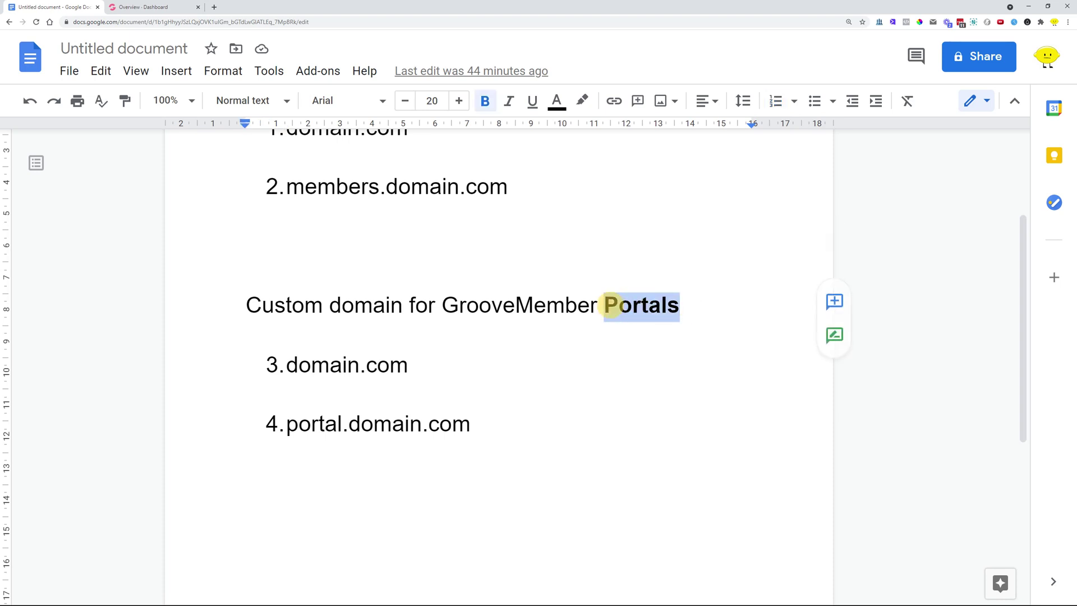
pyautogui.moveTo(286, 365); pyautogui.dragTo(409, 361)
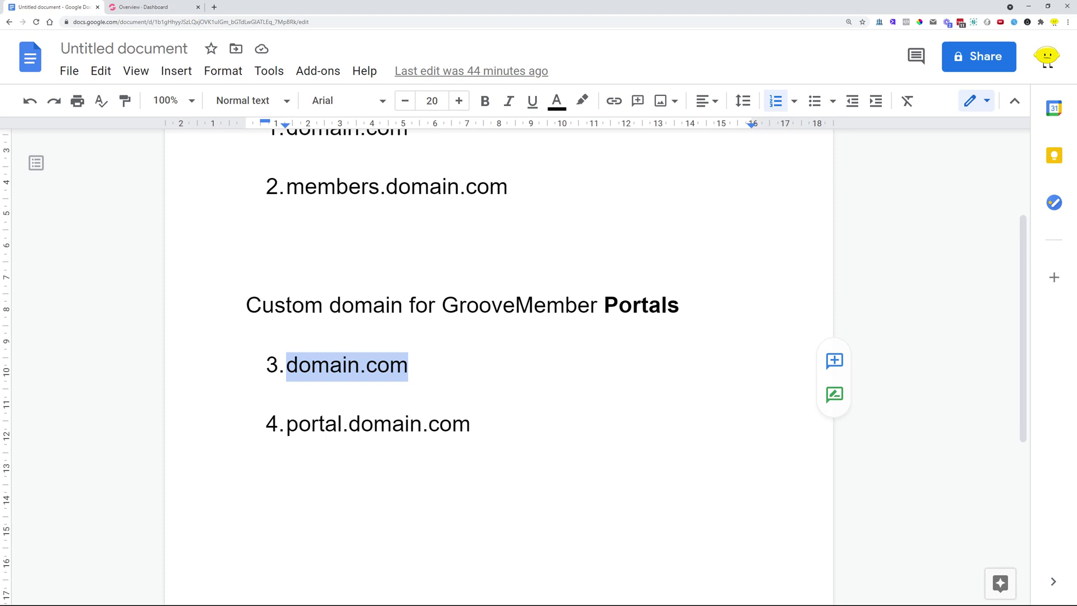
pyautogui.moveTo(287, 423); pyautogui.dragTo(343, 427)
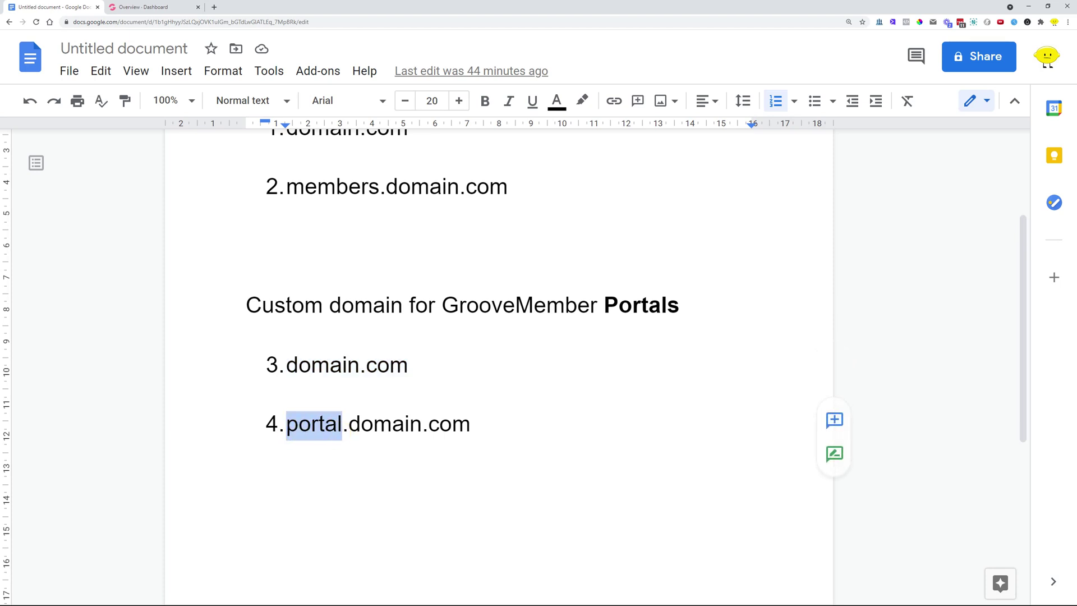
pyautogui.click(558, 393)
pyautogui.scroll(3, 557, 393)
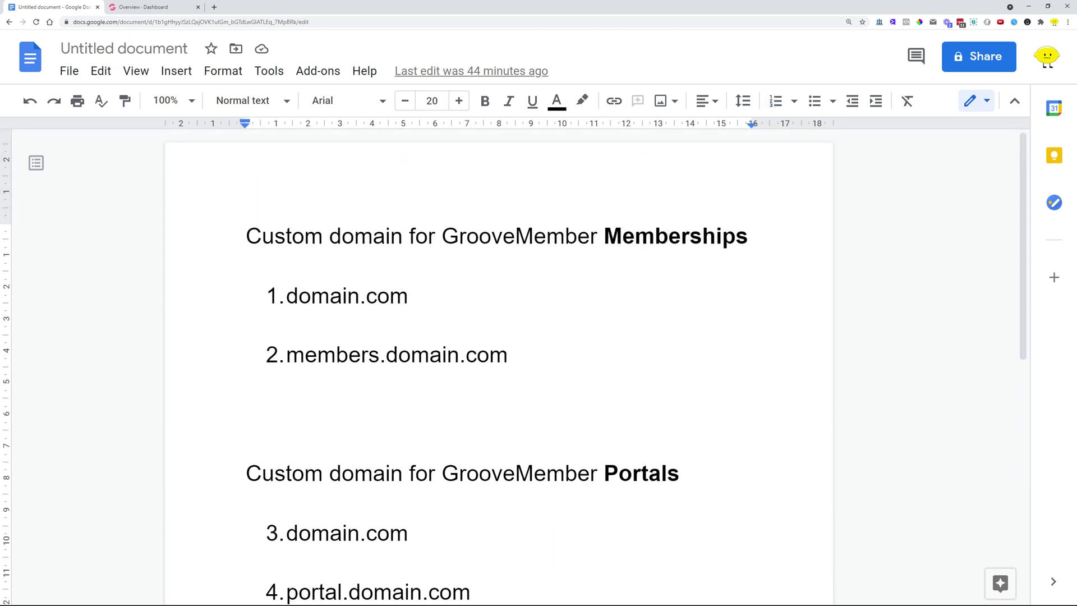
# Switch to the GrooveFunnels dashboard and open the domain settings of the account
pyautogui.click(156, 6)
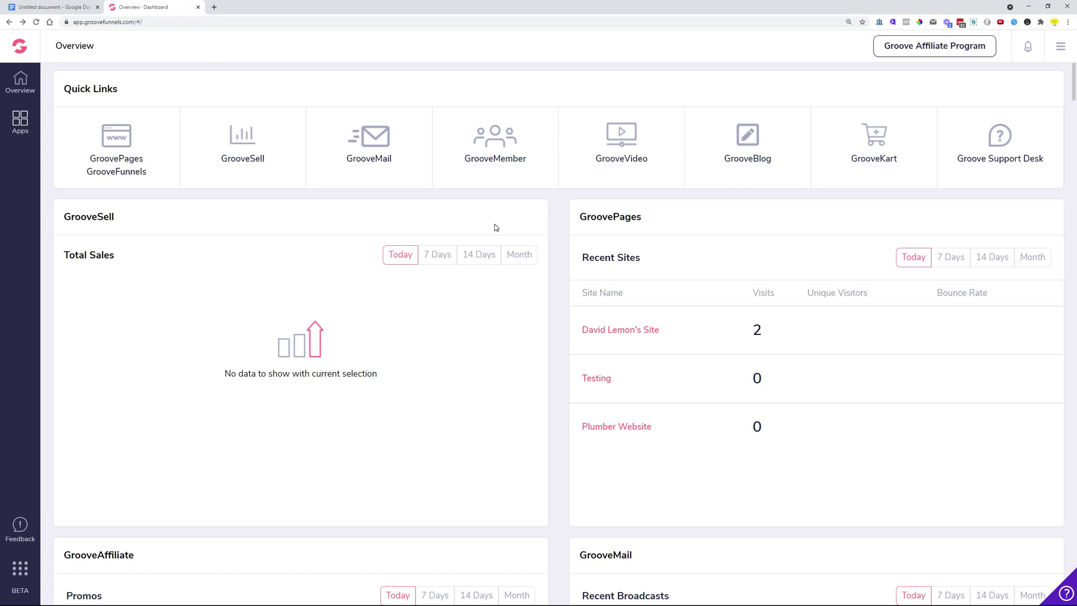
pyautogui.click(1062, 50)
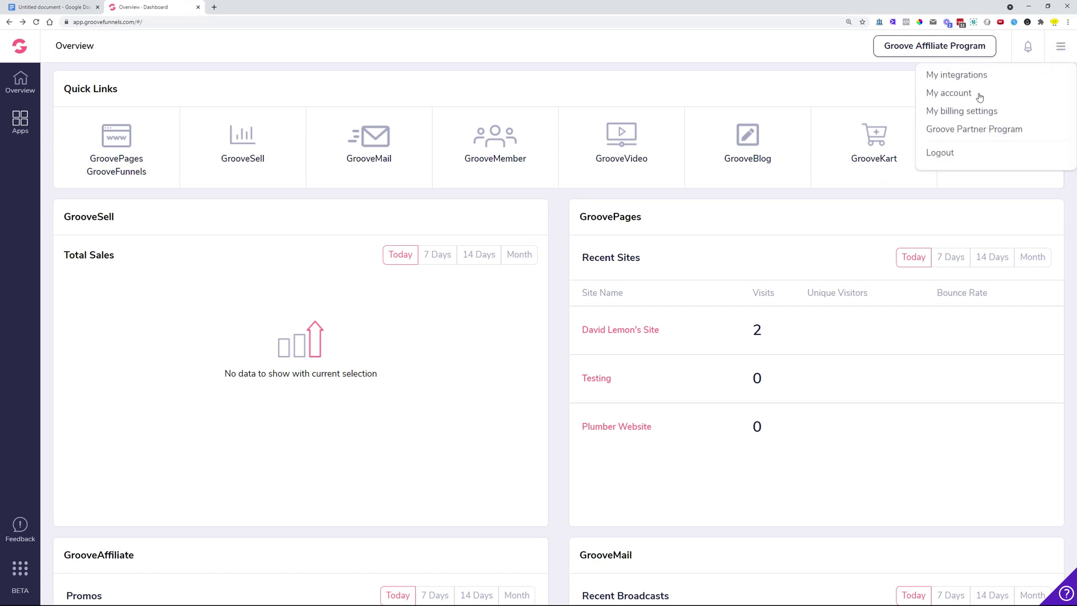
pyautogui.click(960, 95)
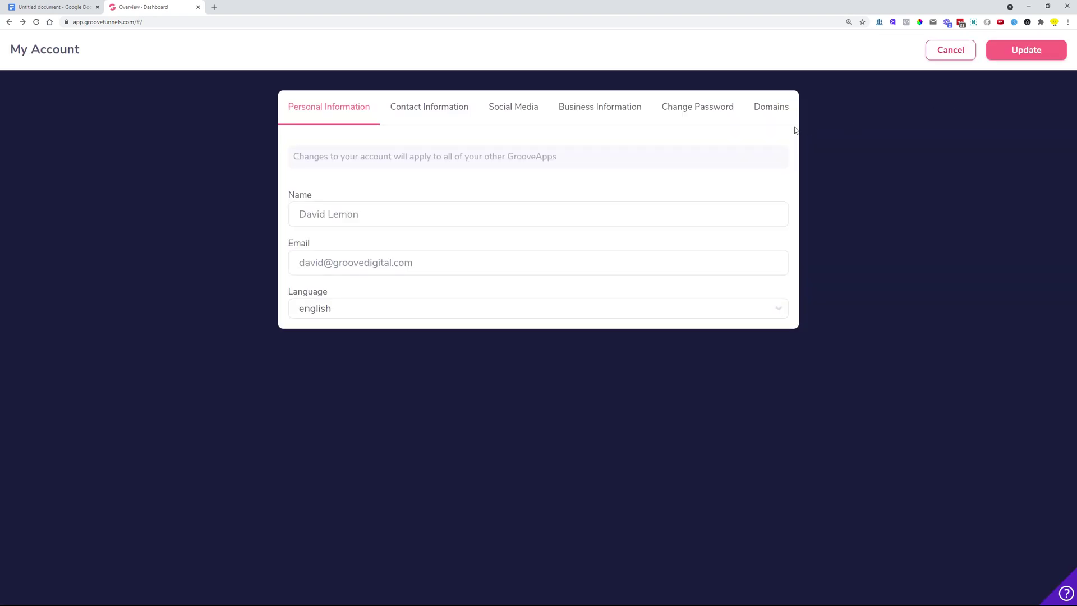
pyautogui.click(766, 111)
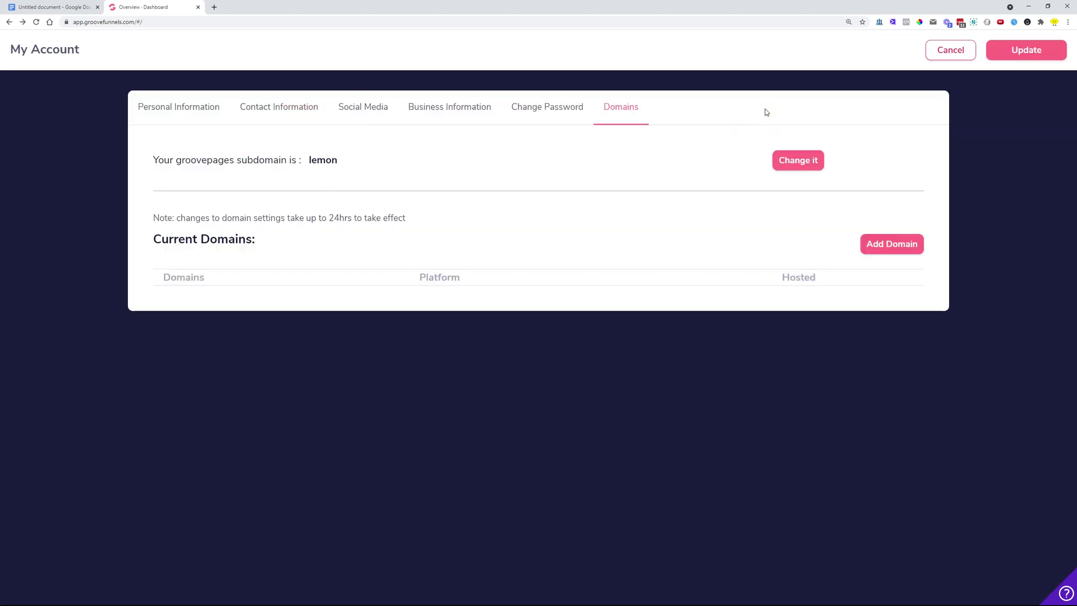
# Start adding a new domain to the account with grooveadvisor.com as its URL
pyautogui.click(903, 249)
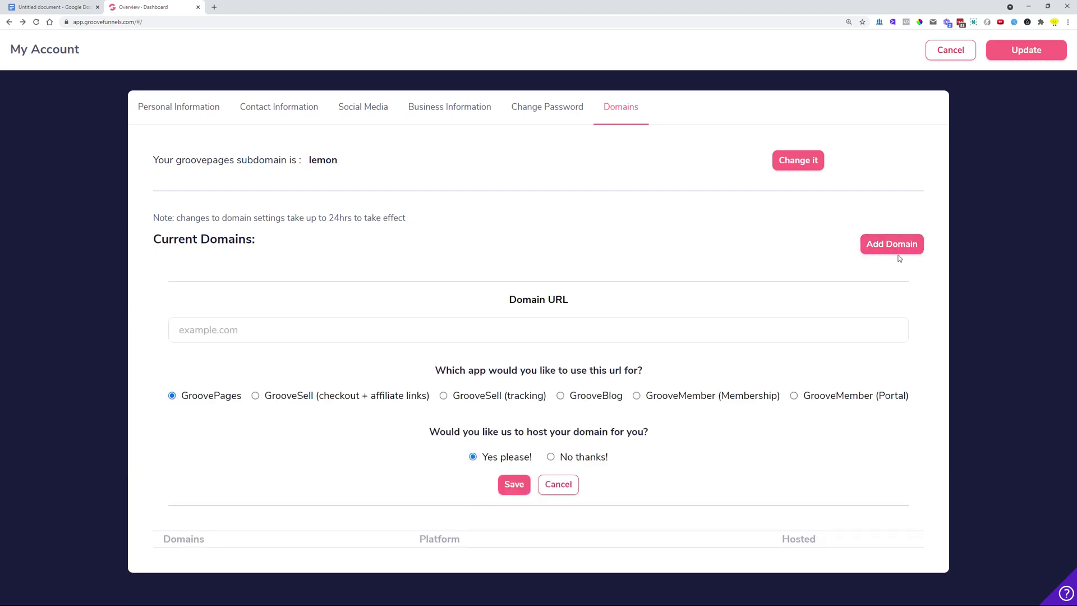
pyautogui.click(543, 331)
pyautogui.write('grooveadvisor.com')
# Check the first Memberships domain option in the Google Docs notes, and return to the GrooveFunnels domain form
pyautogui.click(80, 9)
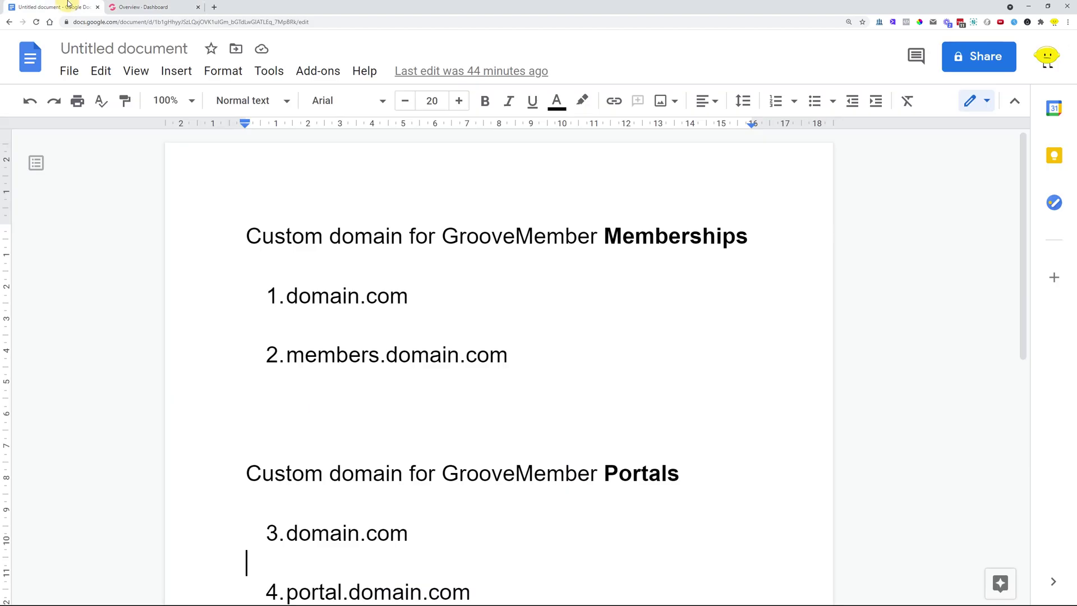
pyautogui.moveTo(287, 298); pyautogui.dragTo(408, 300)
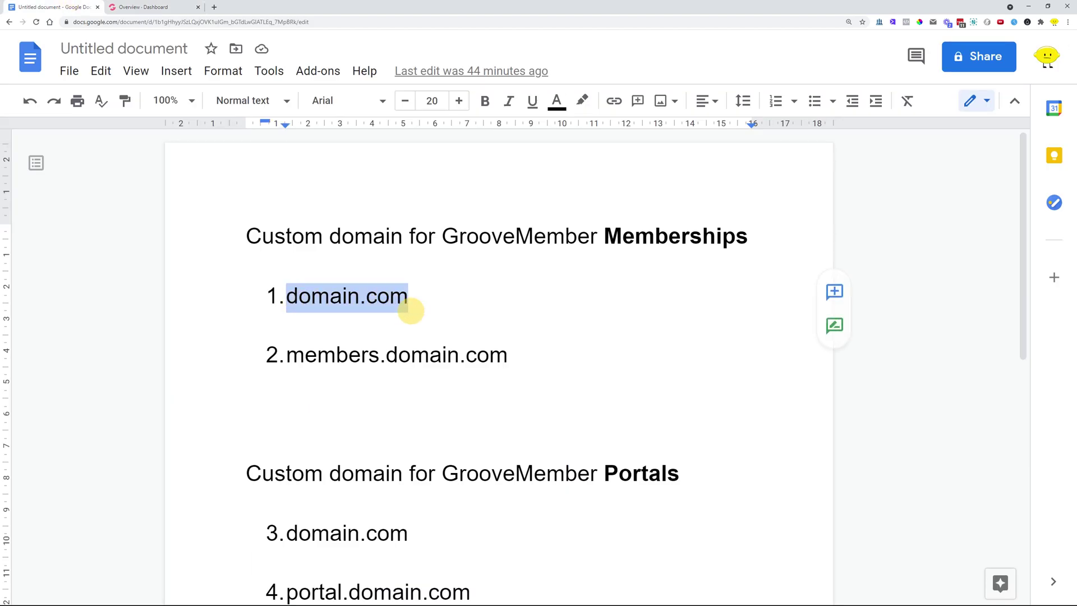
pyautogui.click(144, 8)
# Assign the new domain to GrooveMember (Membership), keep Groove hosting enabled, and save it to get its replacement nameservers
pyautogui.click(636, 396)
pyautogui.moveTo(725, 396); pyautogui.dragTo(780, 396)
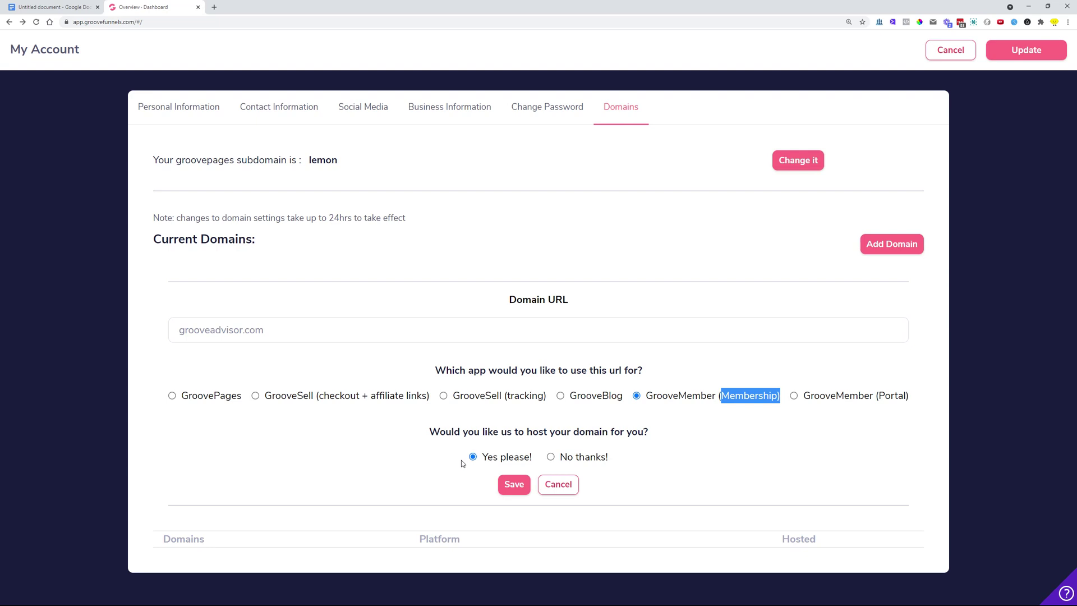
pyautogui.moveTo(536, 457); pyautogui.dragTo(485, 460)
pyautogui.moveTo(263, 329); pyautogui.dragTo(179, 332)
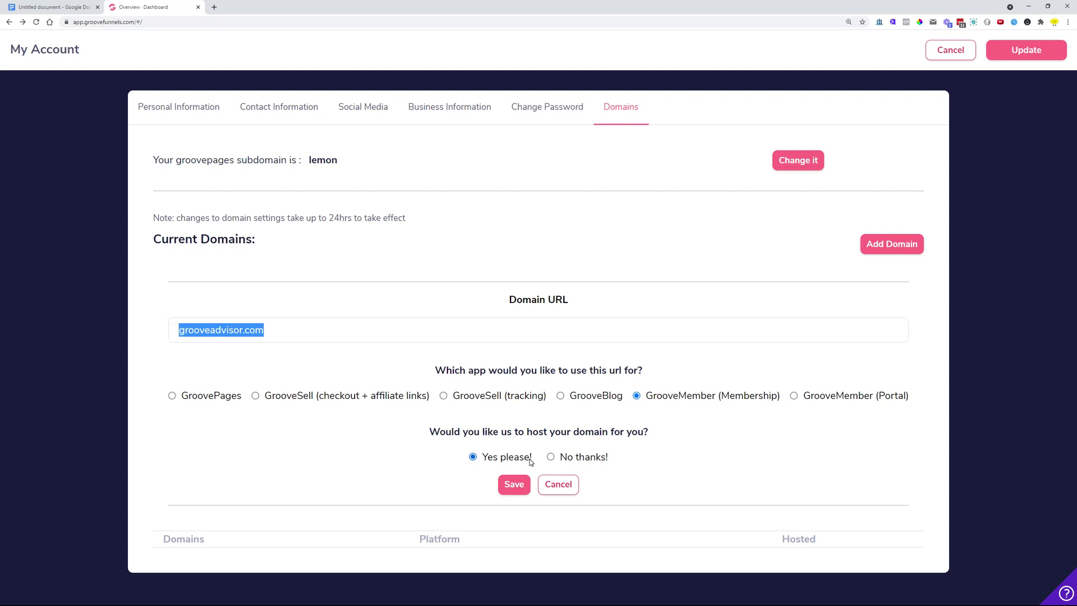
pyautogui.click(517, 491)
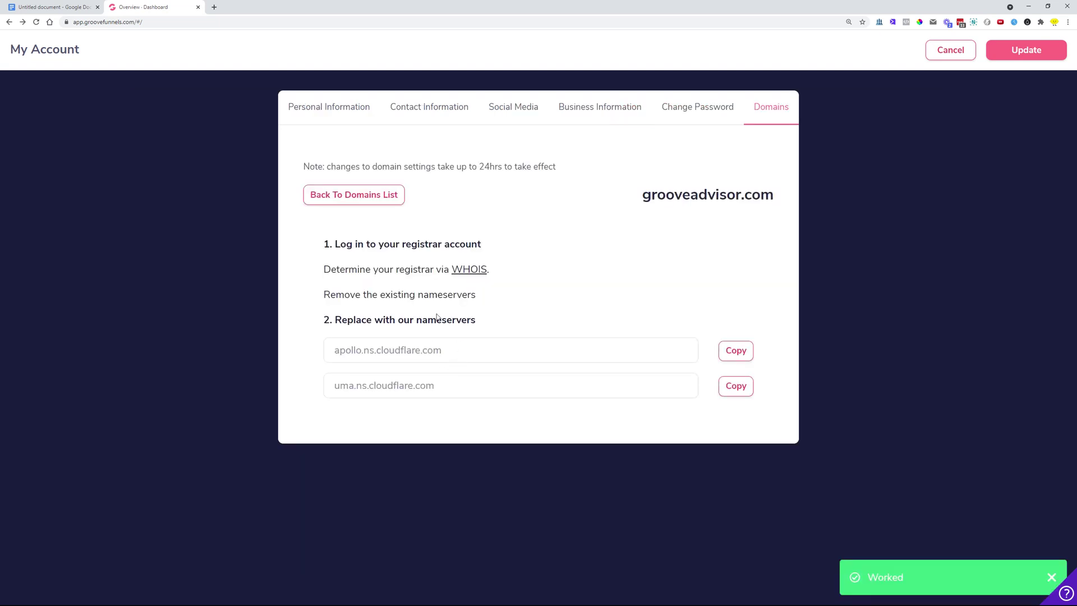
pyautogui.moveTo(444, 352); pyautogui.dragTo(346, 359)
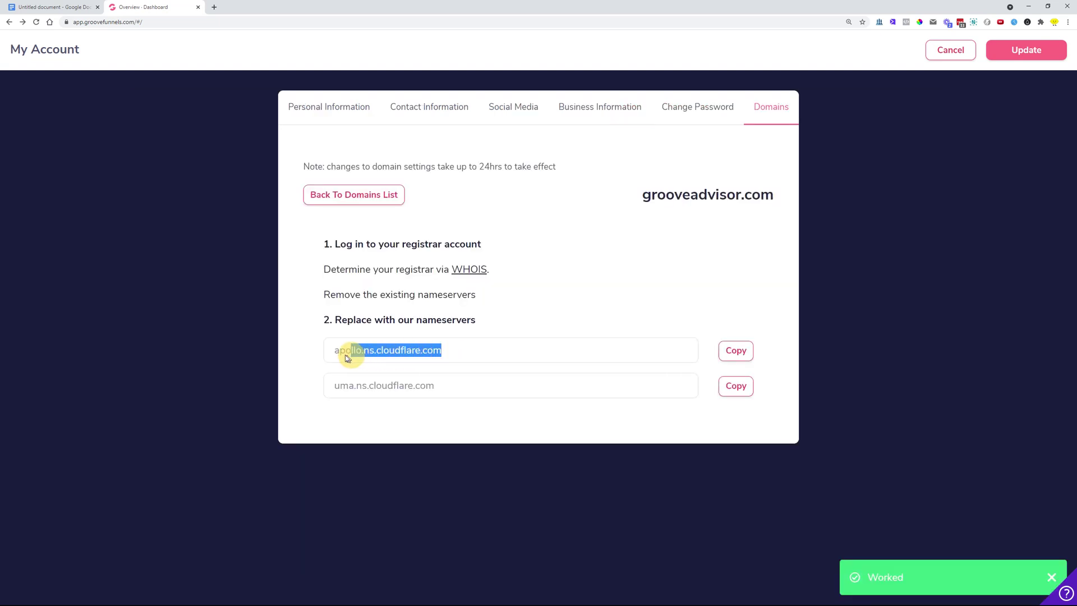
pyautogui.moveTo(441, 386); pyautogui.dragTo(320, 388)
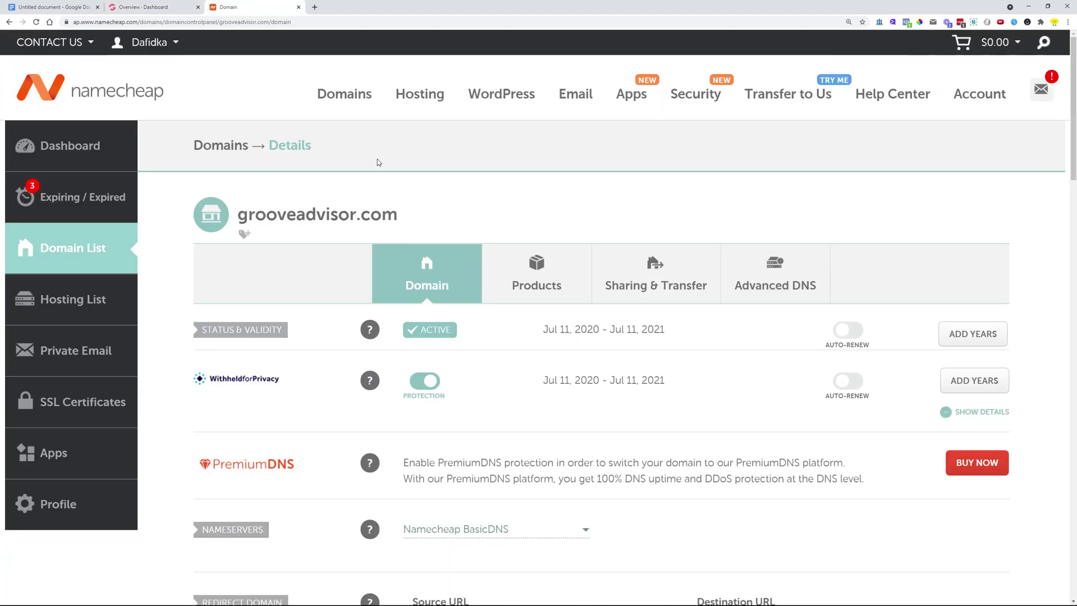
# Set the nameserver type of grooveadvisor.com to Custom DNS in its Namecheap domain details
pyautogui.moveTo(426, 219); pyautogui.dragTo(234, 216)
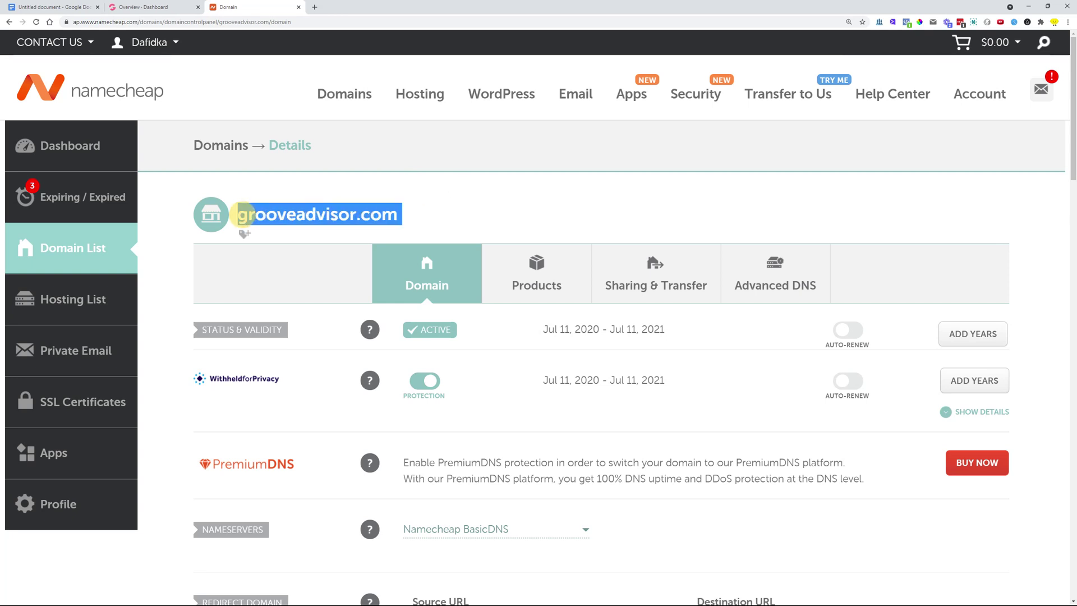
pyautogui.click(457, 217)
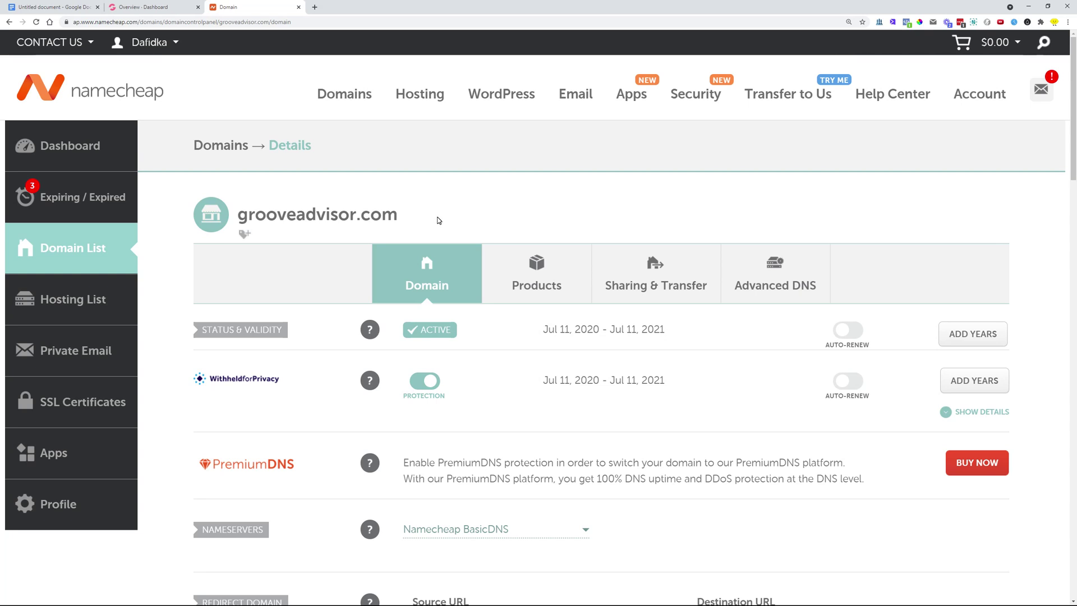
pyautogui.scroll(-2, 436, 217)
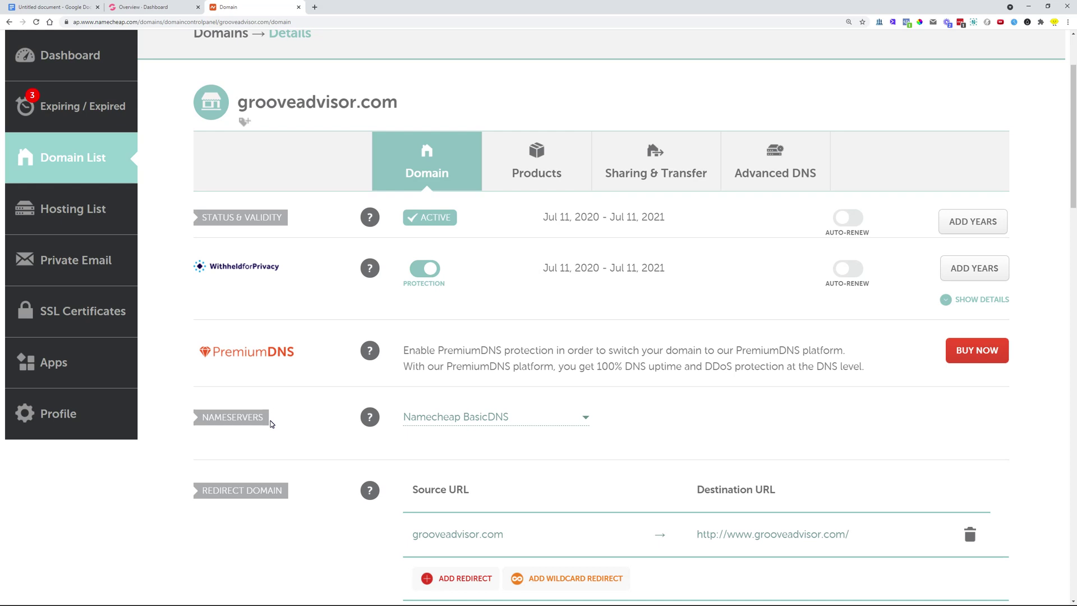
pyautogui.moveTo(248, 418); pyautogui.dragTo(199, 416)
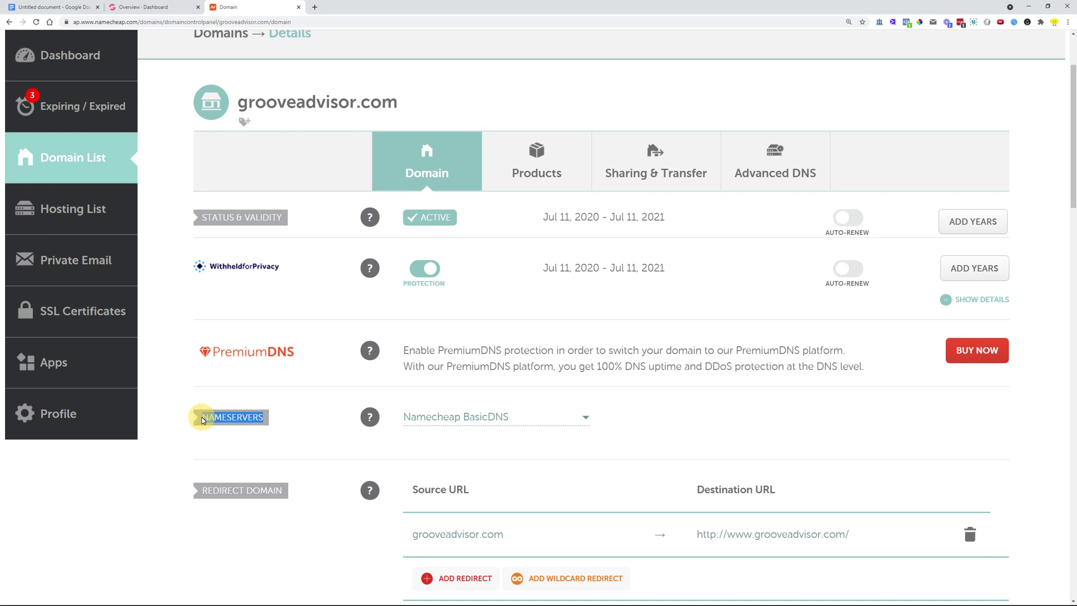
pyautogui.click(267, 424)
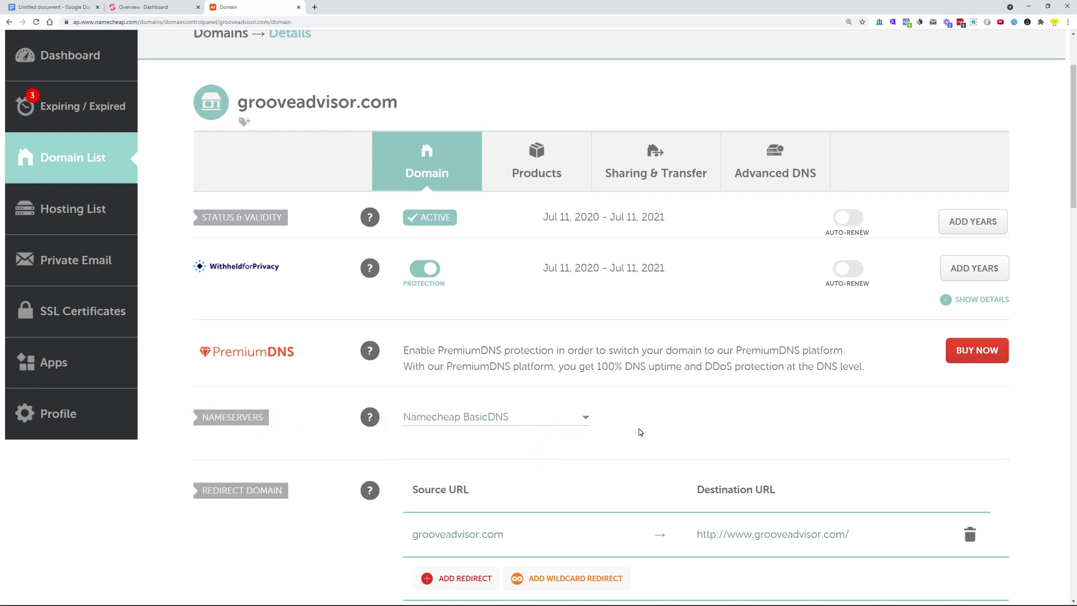
pyautogui.click(589, 426)
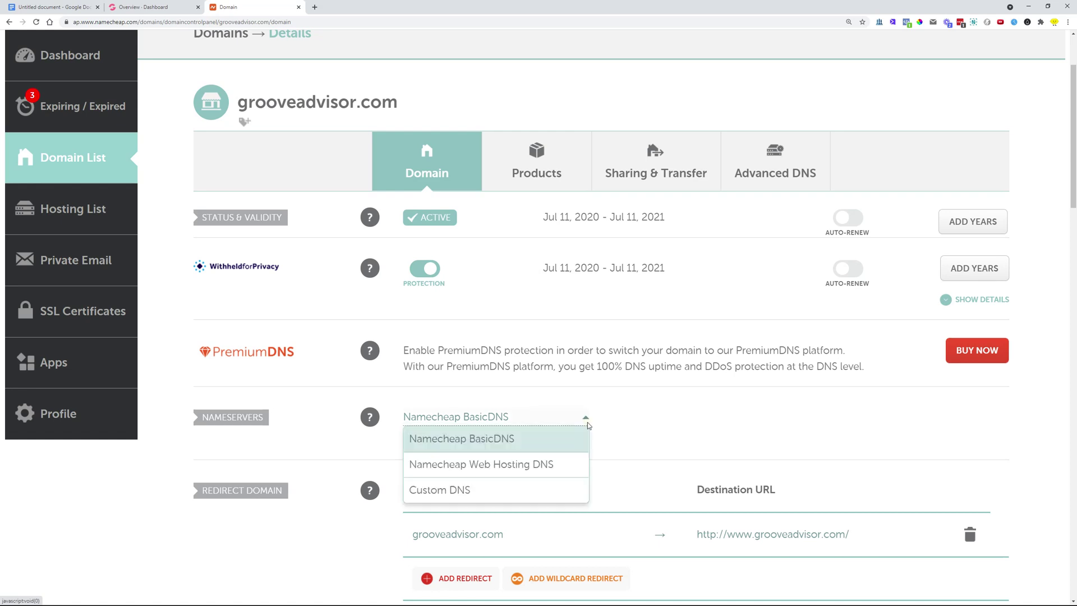
pyautogui.click(457, 490)
pyautogui.click(414, 455)
pyautogui.click(436, 472)
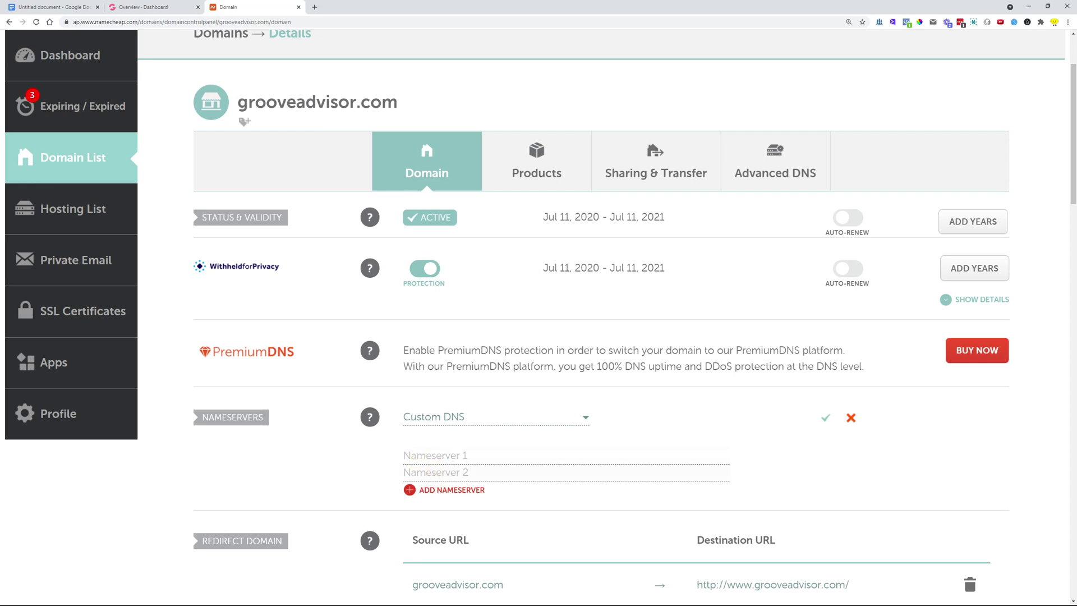
# Copy the nameserver apollo.ns.cloudflare.com from GrooveFunnels and paste it as Nameserver 1 in Namecheap
pyautogui.click(139, 8)
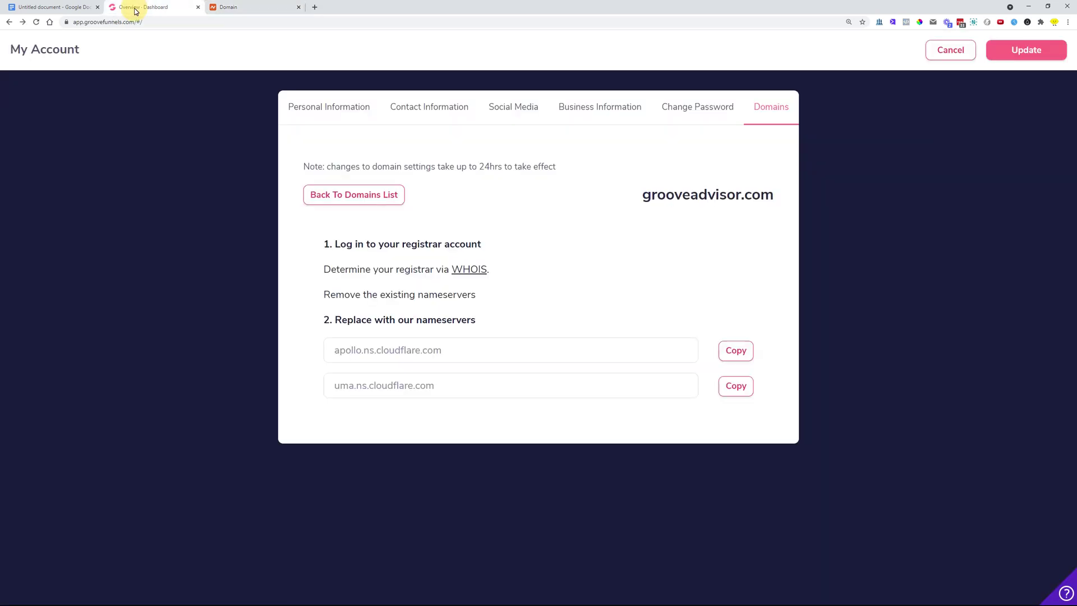
pyautogui.click(735, 350)
pyautogui.click(270, 6)
pyautogui.click(465, 454)
pyautogui.hotkey('ctrl', 'v')
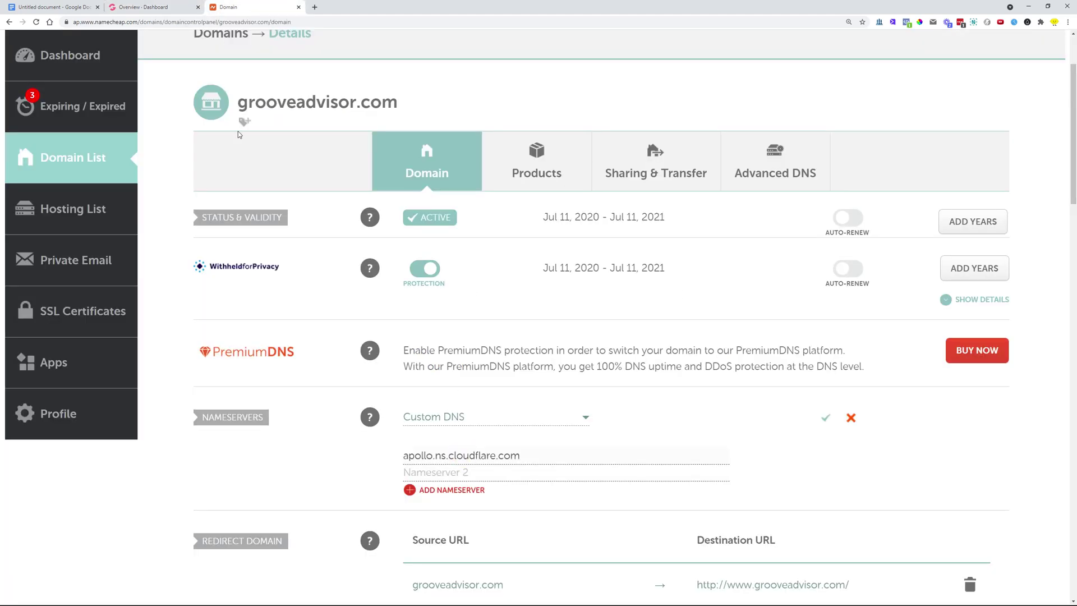
# Copy uma.ns.cloudflare.com from GrooveFunnels into Namecheap as Nameserver 2, and save the custom nameservers
pyautogui.click(139, 8)
pyautogui.click(735, 385)
pyautogui.click(271, 6)
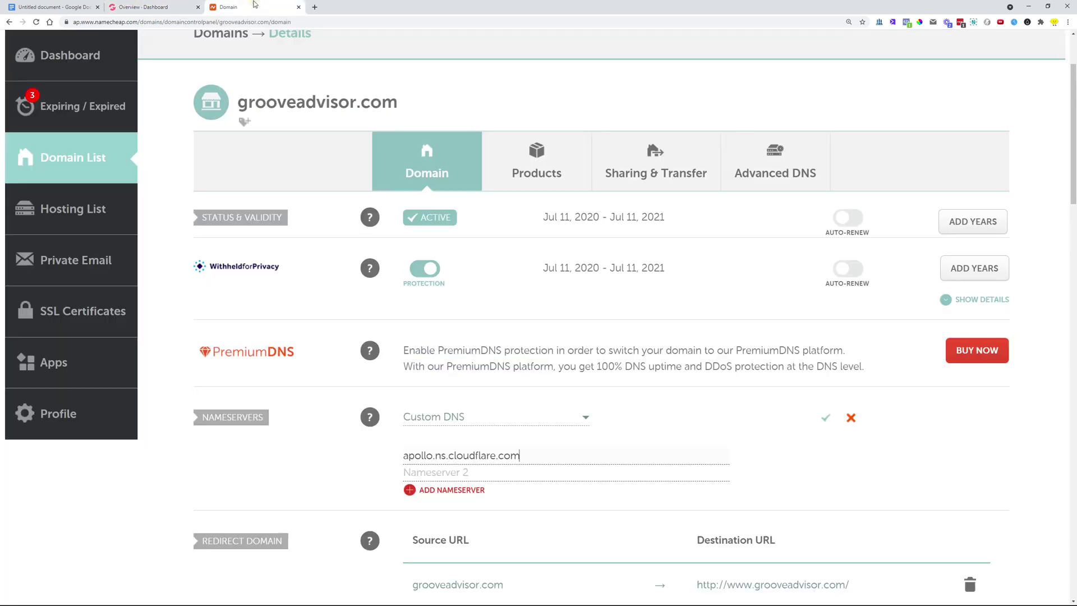
pyautogui.click(451, 472)
pyautogui.hotkey('ctrl', 'v')
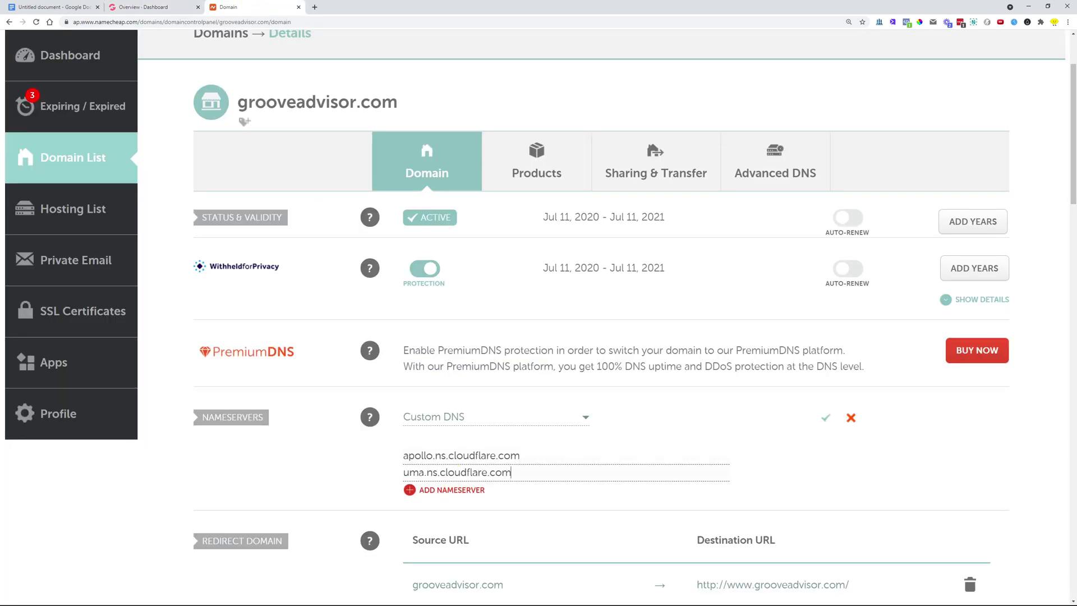
pyautogui.click(825, 418)
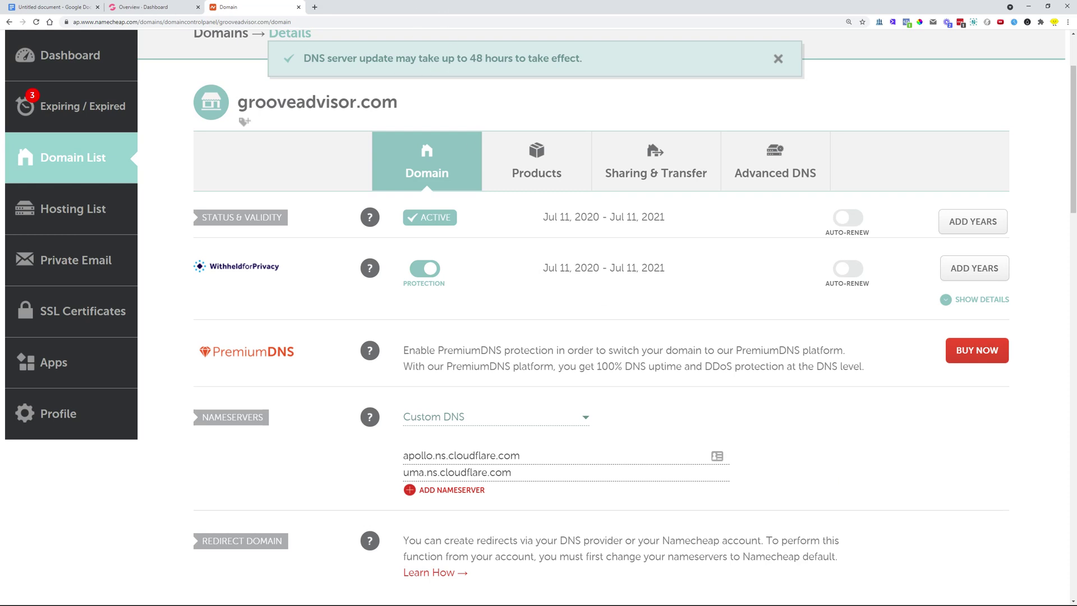
pyautogui.moveTo(396, 58); pyautogui.dragTo(505, 67)
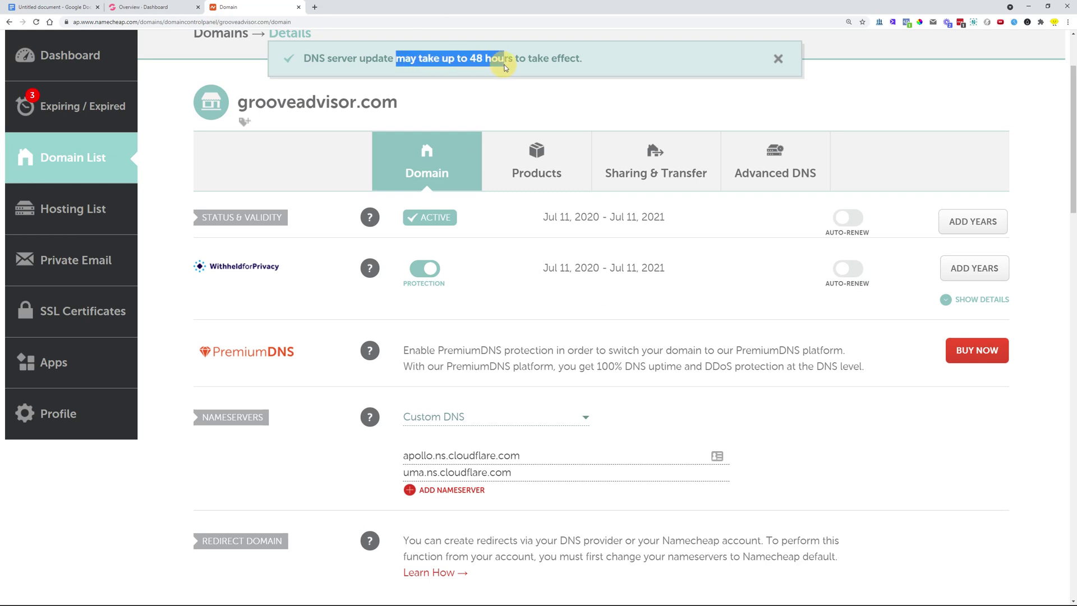
# Dismiss the DNS update notice in Namecheap, and switch to GrooveFunnels to update the account settings
pyautogui.click(778, 59)
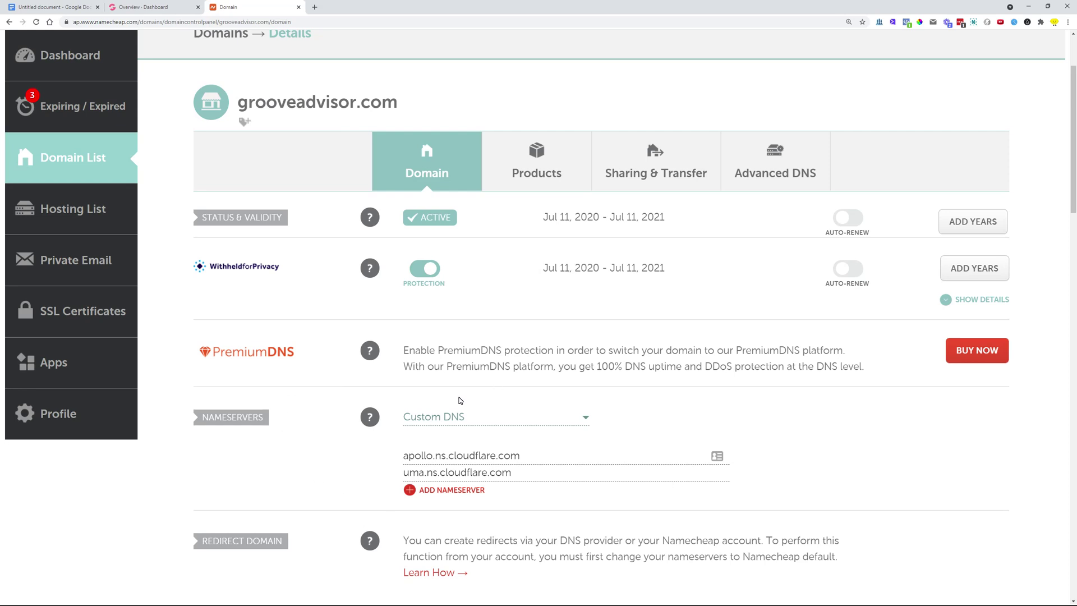
pyautogui.click(159, 6)
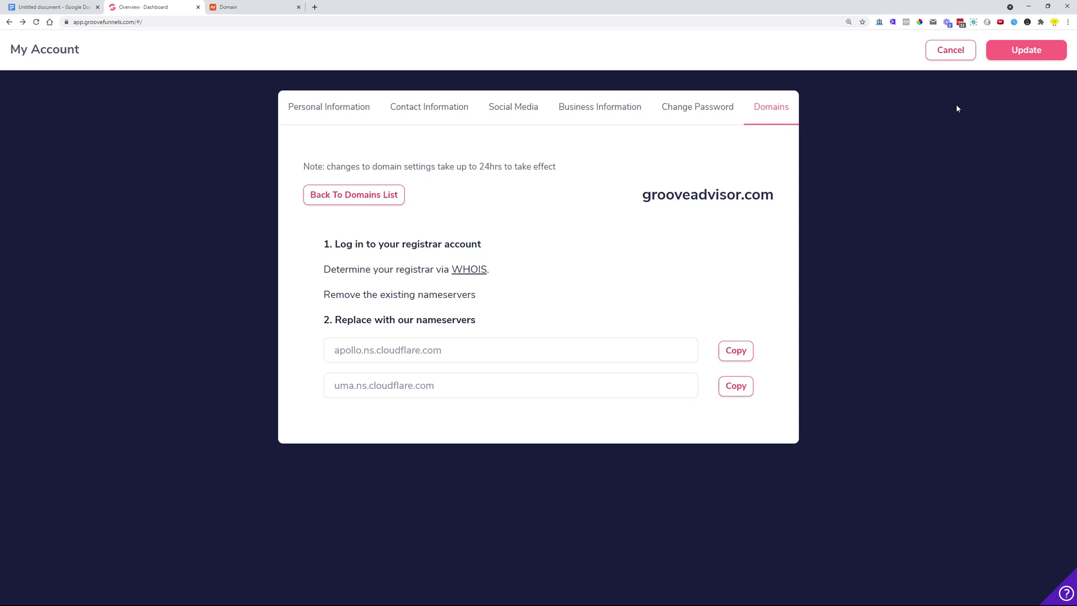
pyautogui.click(1033, 56)
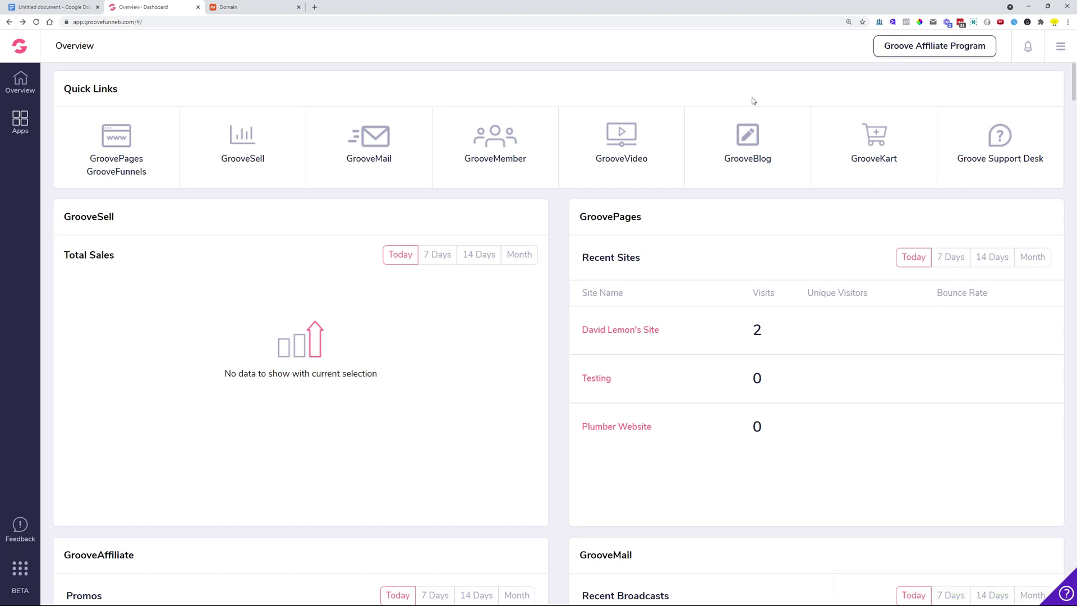
# Reopen the domain list in the account settings and check the platform and hosting status of grooveadvisor.com
pyautogui.click(1060, 47)
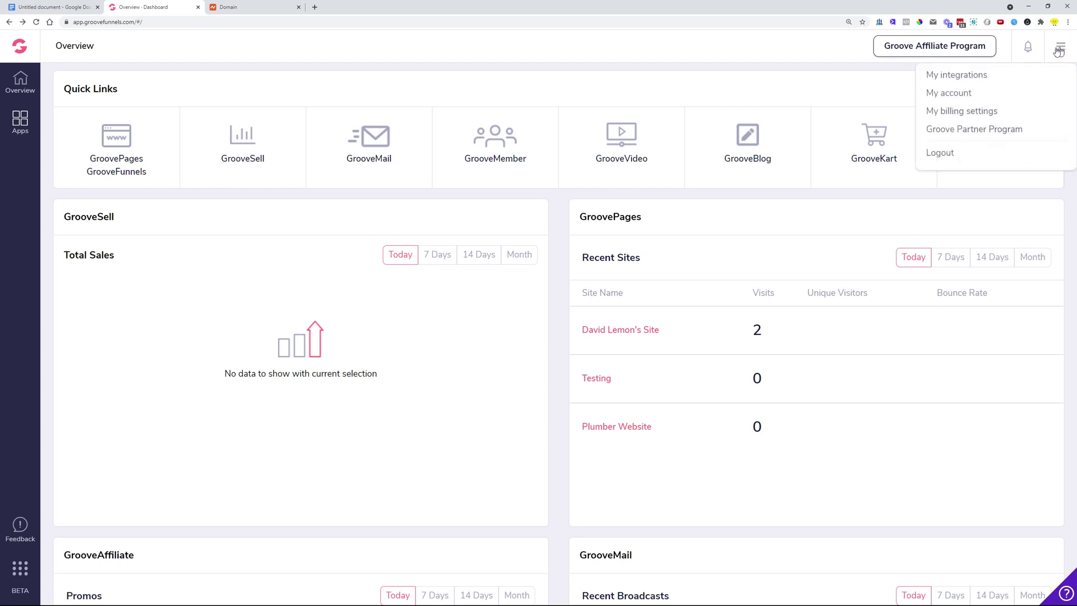
pyautogui.click(956, 91)
pyautogui.click(793, 110)
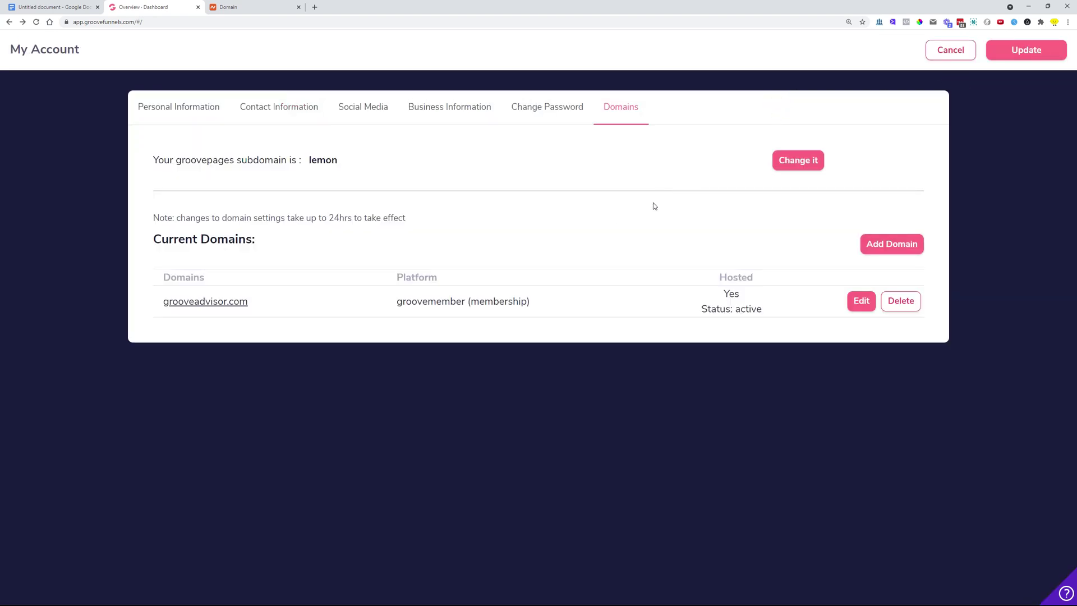
pyautogui.moveTo(769, 312); pyautogui.dragTo(737, 311)
pyautogui.moveTo(157, 304); pyautogui.dragTo(249, 303)
pyautogui.moveTo(395, 303); pyautogui.dragTo(575, 306)
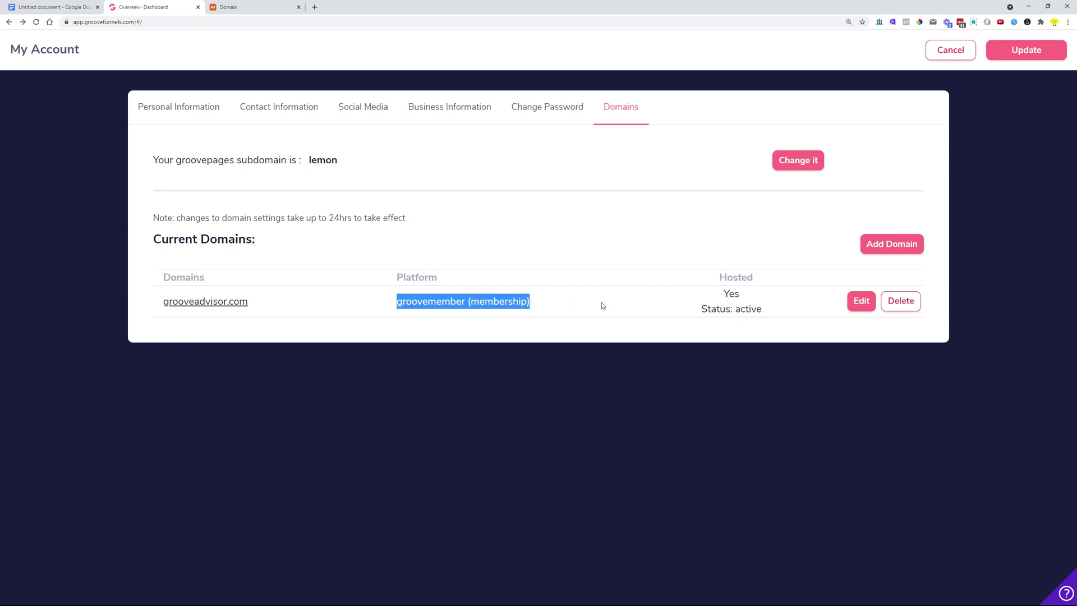
pyautogui.click(773, 264)
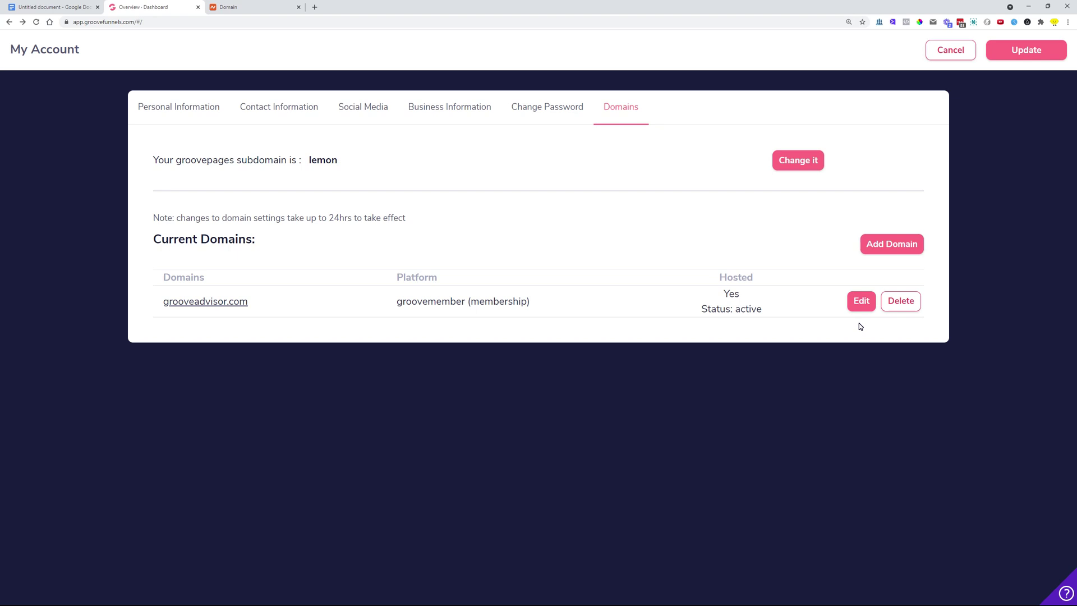
# Open the DNS records of grooveadvisor.com and examine the CNAME record's name, content and proxied state
pyautogui.click(863, 305)
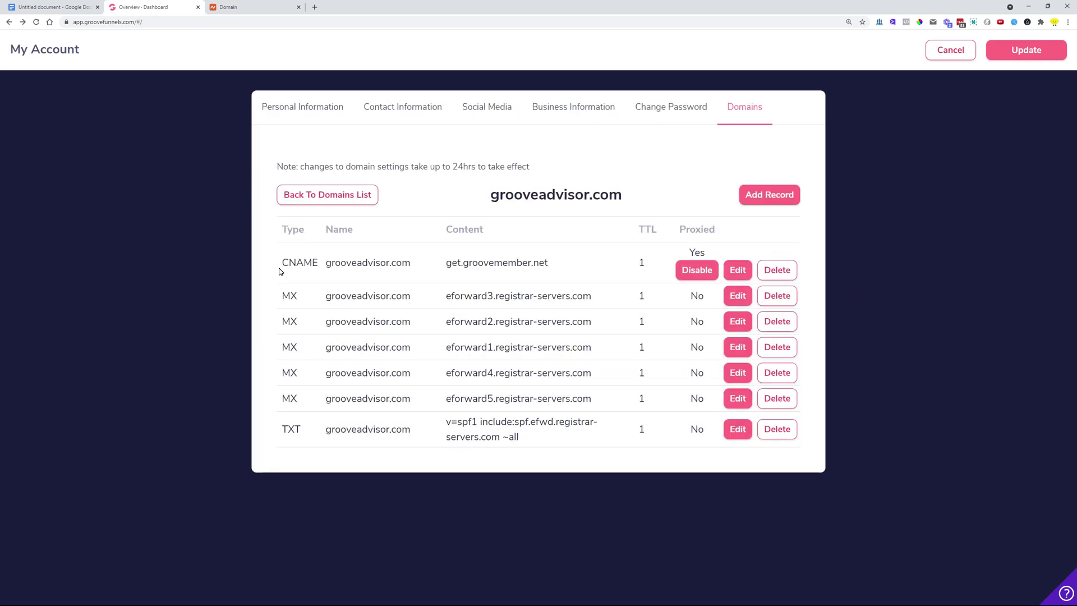
pyautogui.doubleClick(311, 263)
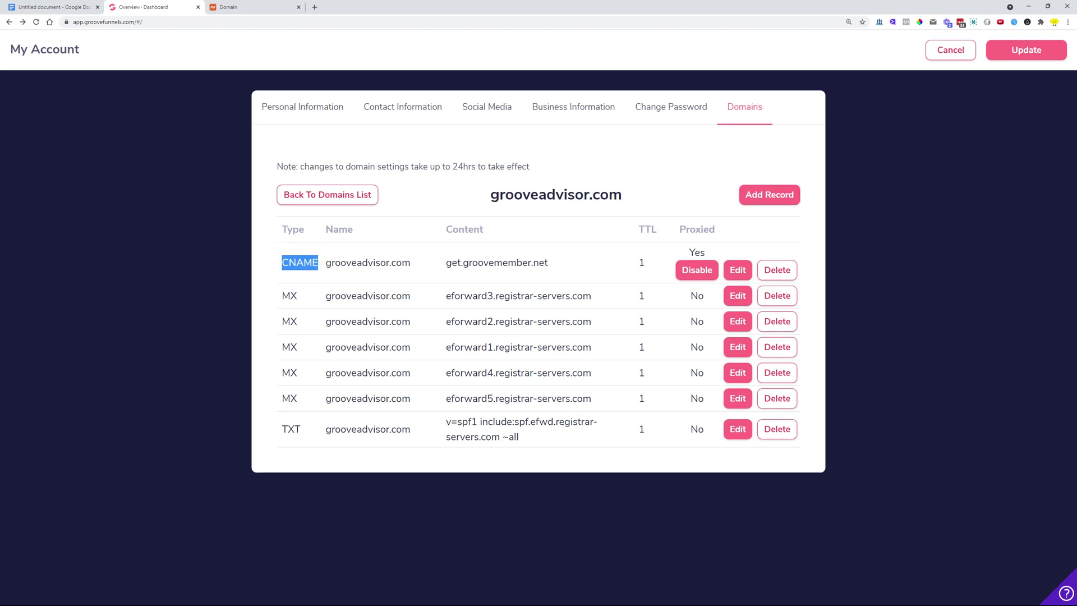
pyautogui.moveTo(447, 264); pyautogui.dragTo(550, 270)
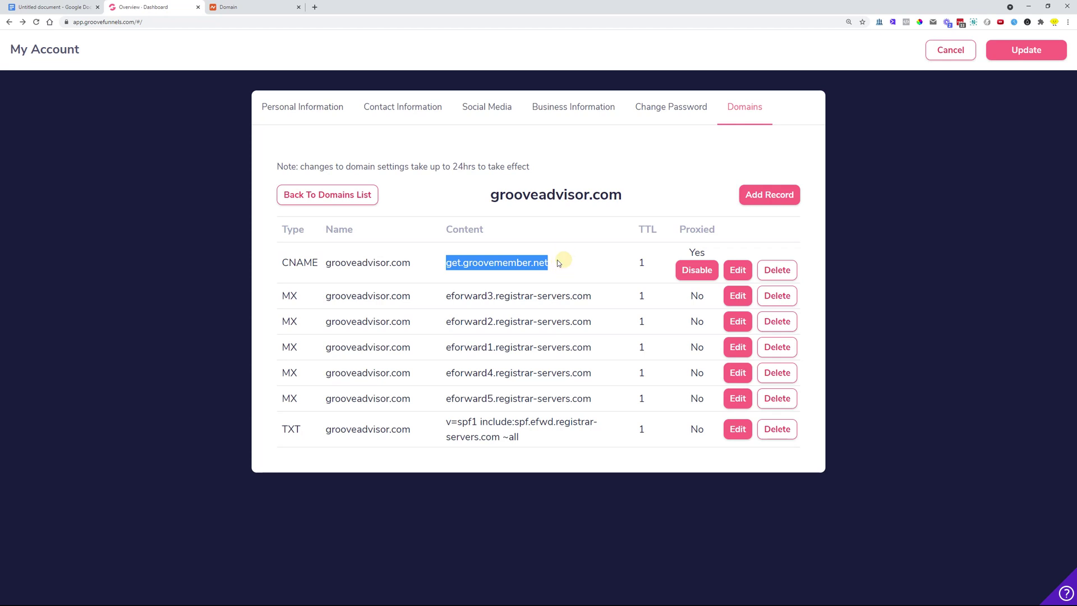
pyautogui.click(414, 259)
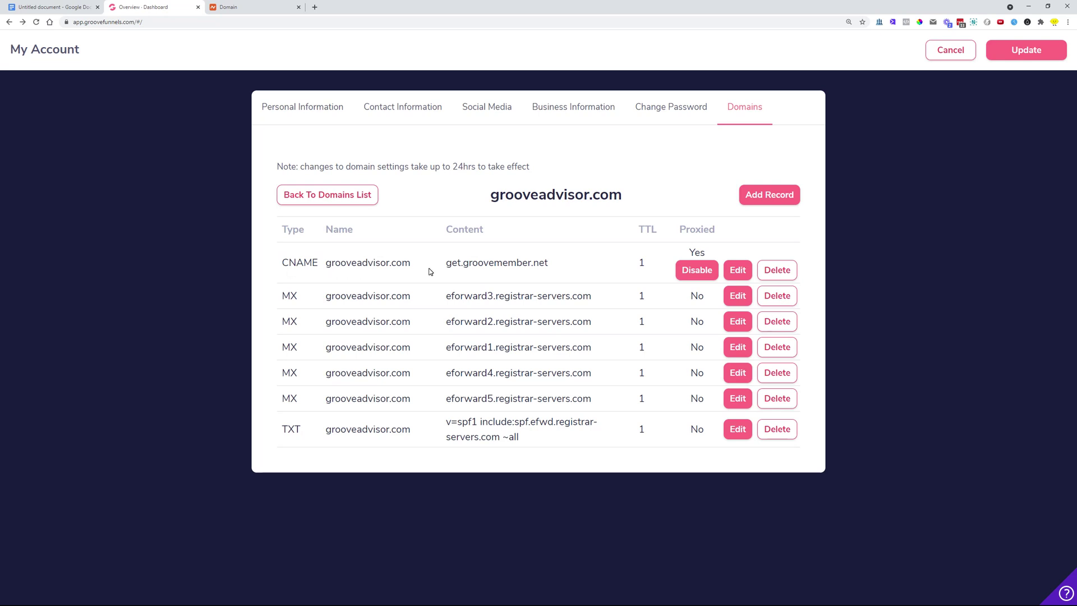
pyautogui.moveTo(488, 201); pyautogui.dragTo(622, 199)
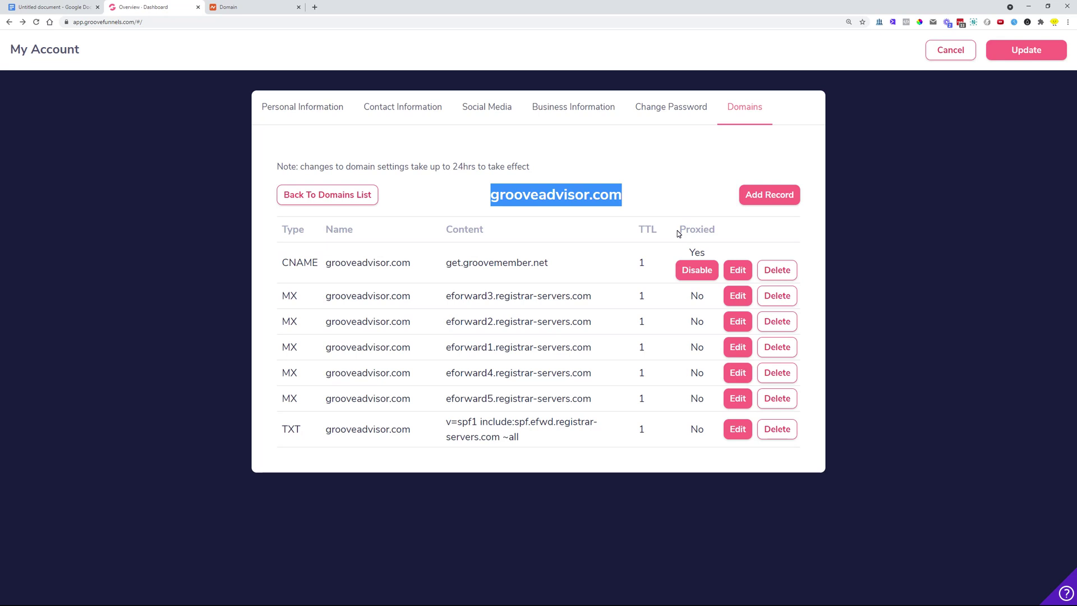
pyautogui.click(696, 252)
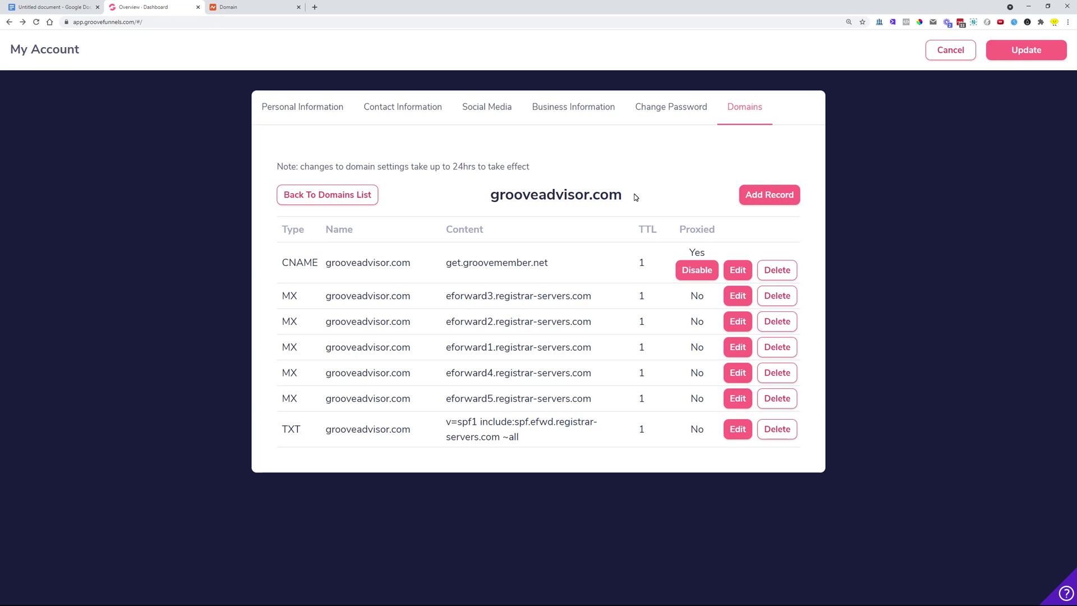
# Update the account settings and open the list of memberships in GrooveMember
pyautogui.click(1012, 54)
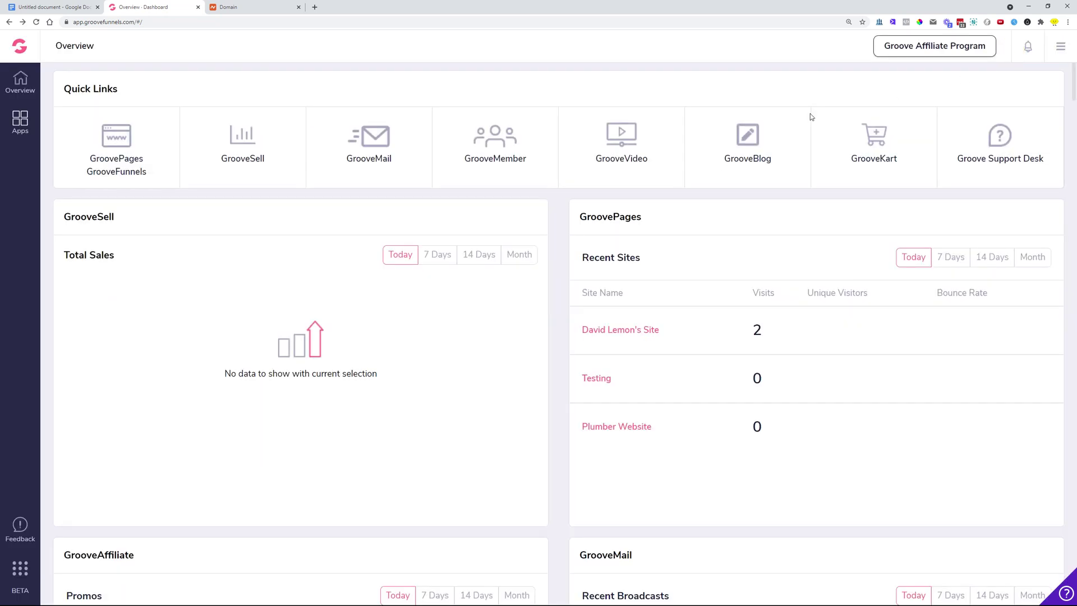
pyautogui.click(493, 145)
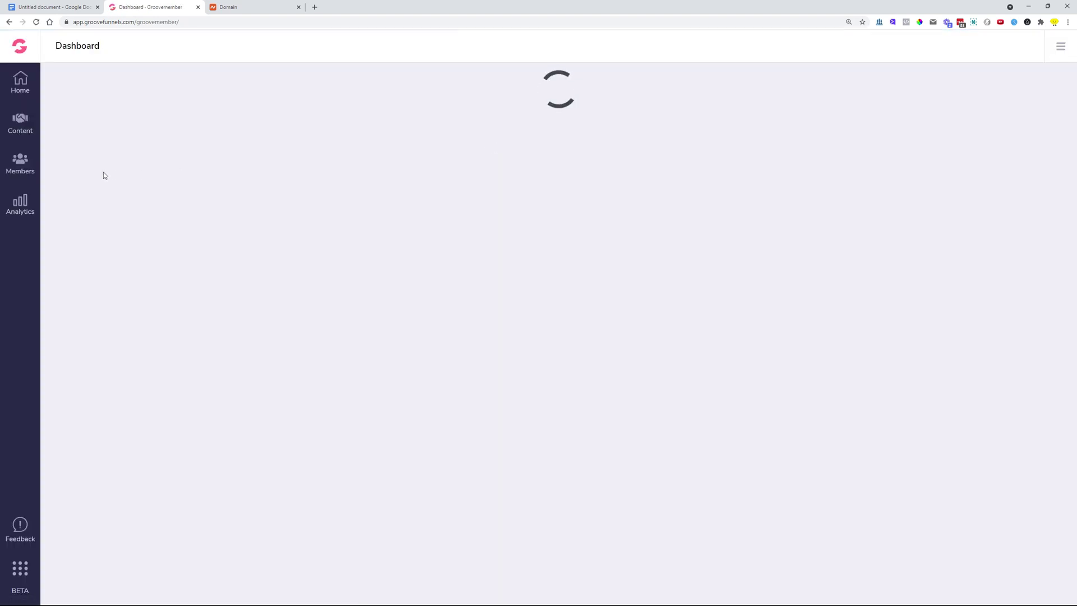
pyautogui.click(20, 120)
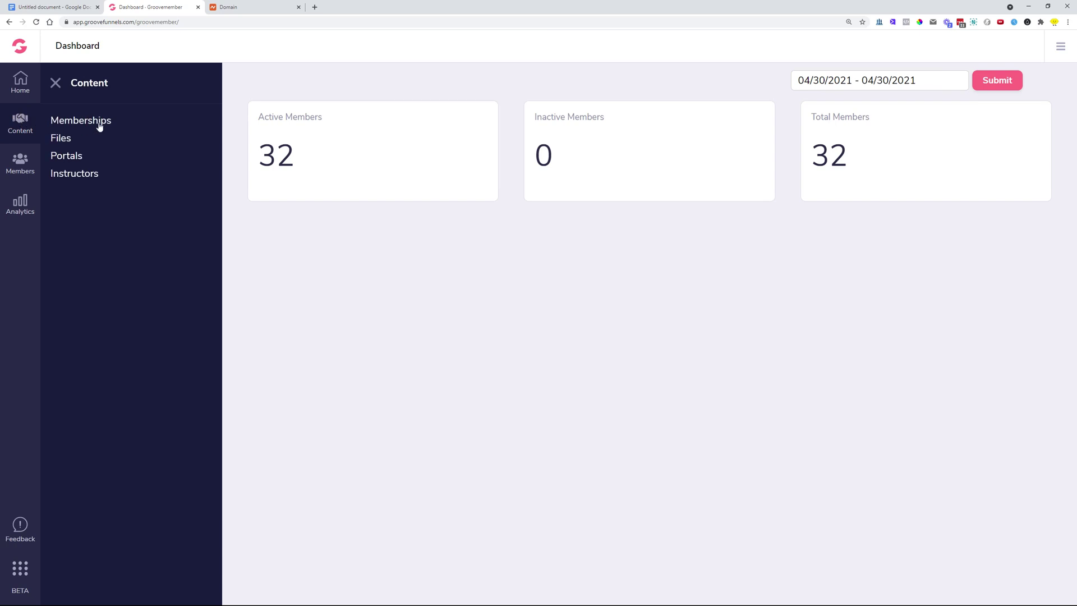
pyautogui.click(99, 123)
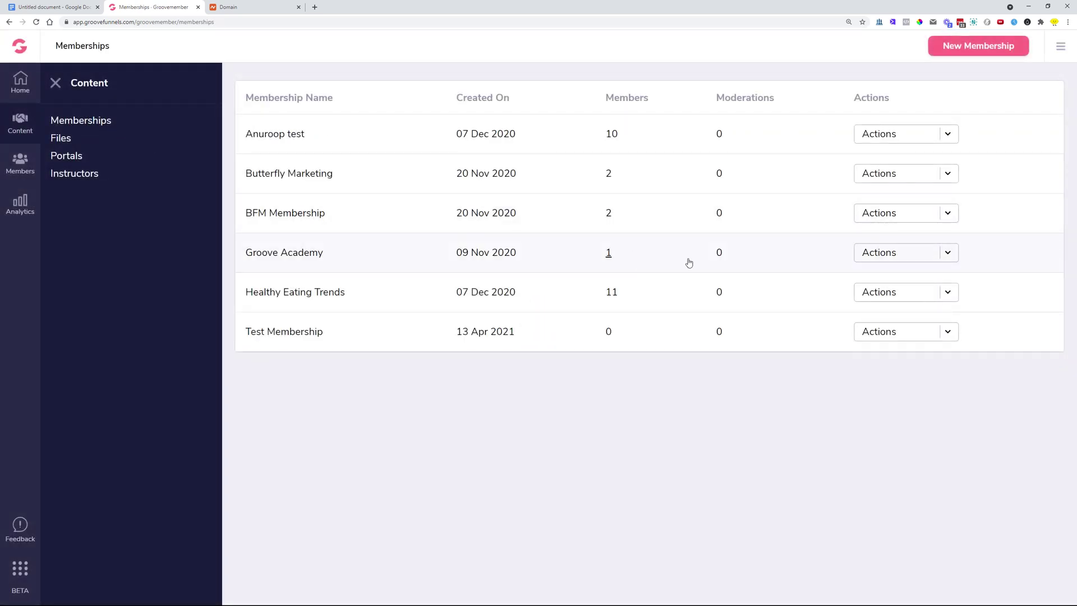
# Set grooveadvisor.com as the custom domain of the Groove Academy membership and update its domain settings
pyautogui.click(942, 258)
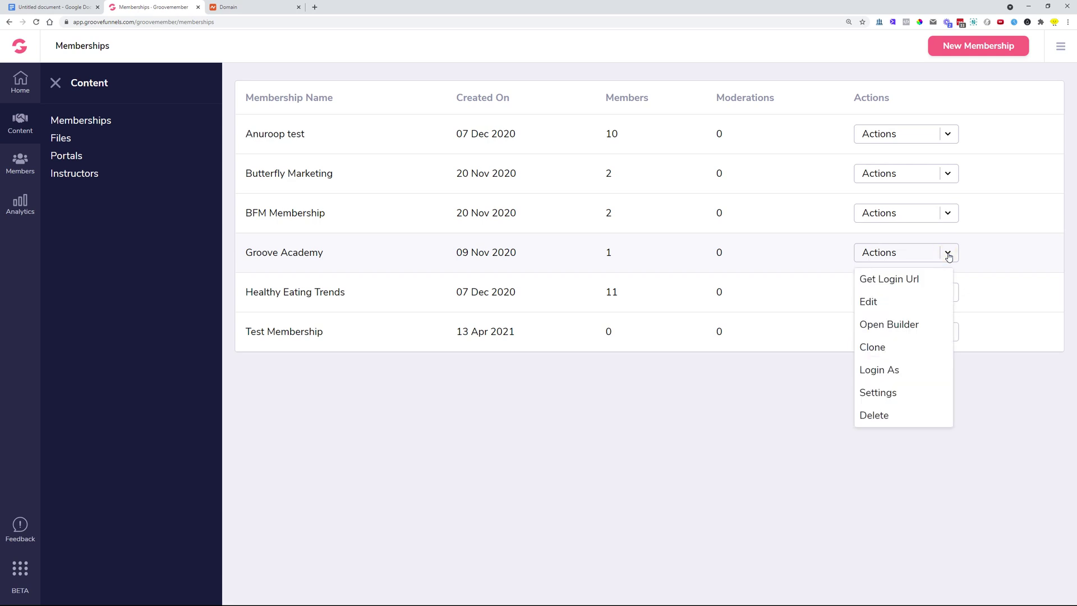
pyautogui.click(884, 392)
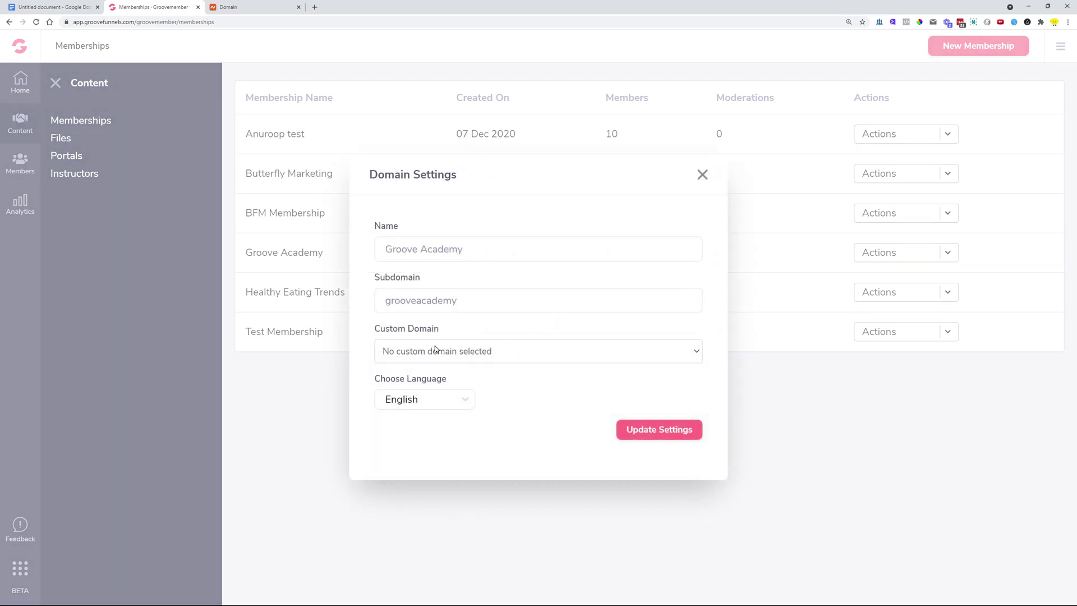
pyautogui.click(437, 349)
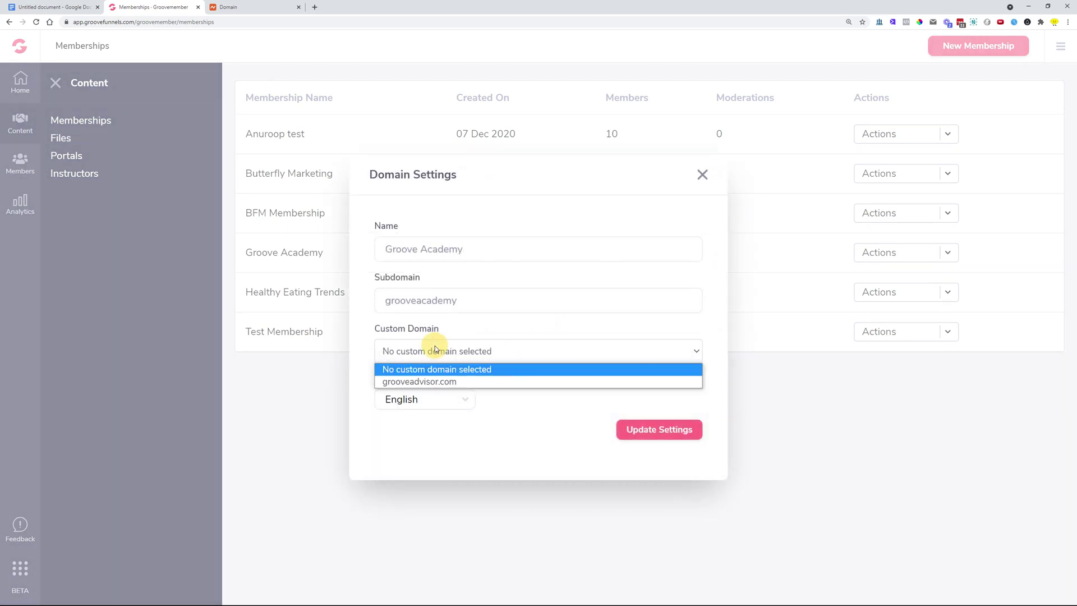
pyautogui.click(425, 382)
pyautogui.click(664, 431)
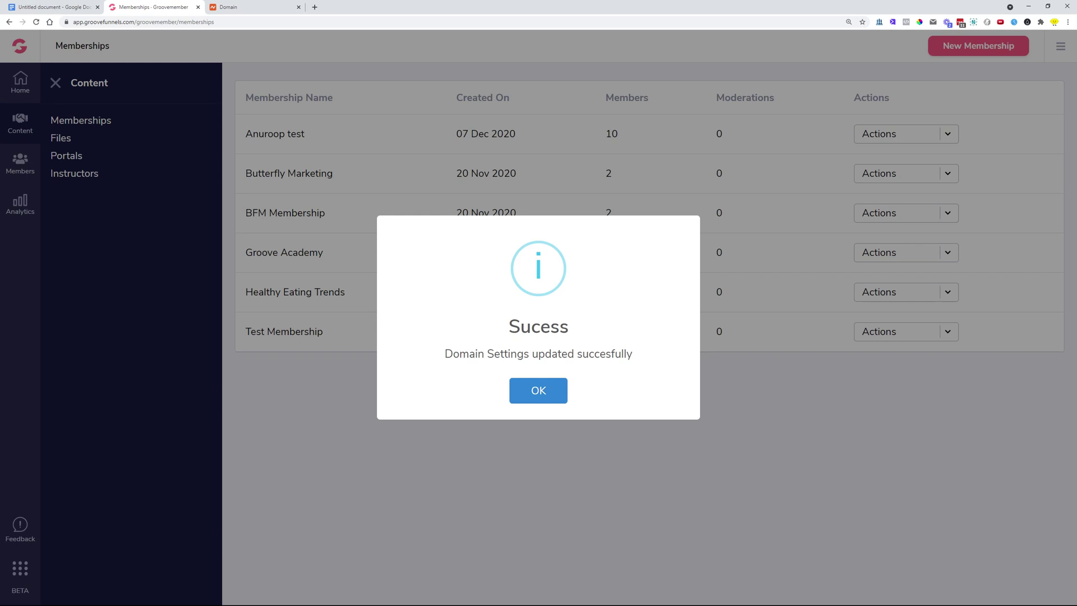
pyautogui.click(549, 394)
# Load grooveadvisor.com in a new browser tab to check that the custom domain works
pyautogui.click(316, 9)
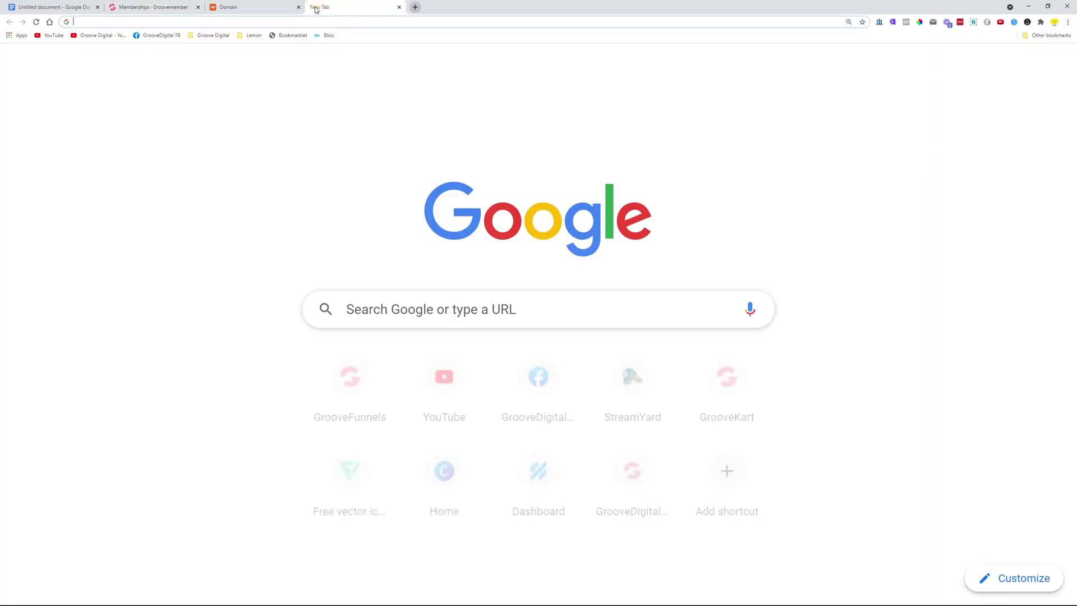
pyautogui.write('grooveadvisor.com')
pyautogui.press('Return')
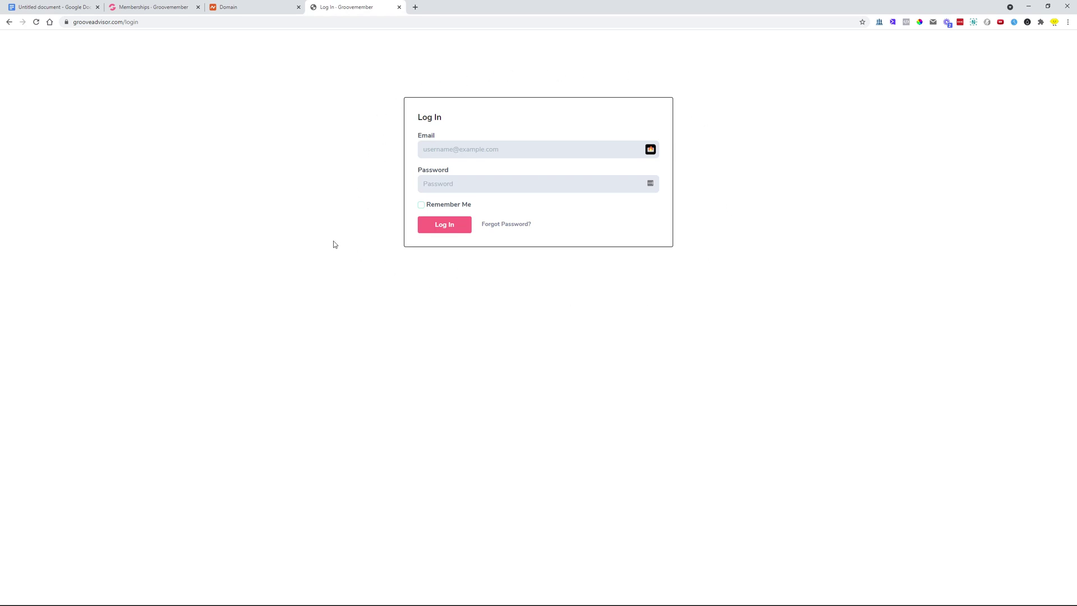
# Switch to the Google Docs outline and review the domain.com and members.domain.com cases for memberships
pyautogui.click(78, 5)
pyautogui.moveTo(409, 295); pyautogui.dragTo(294, 296)
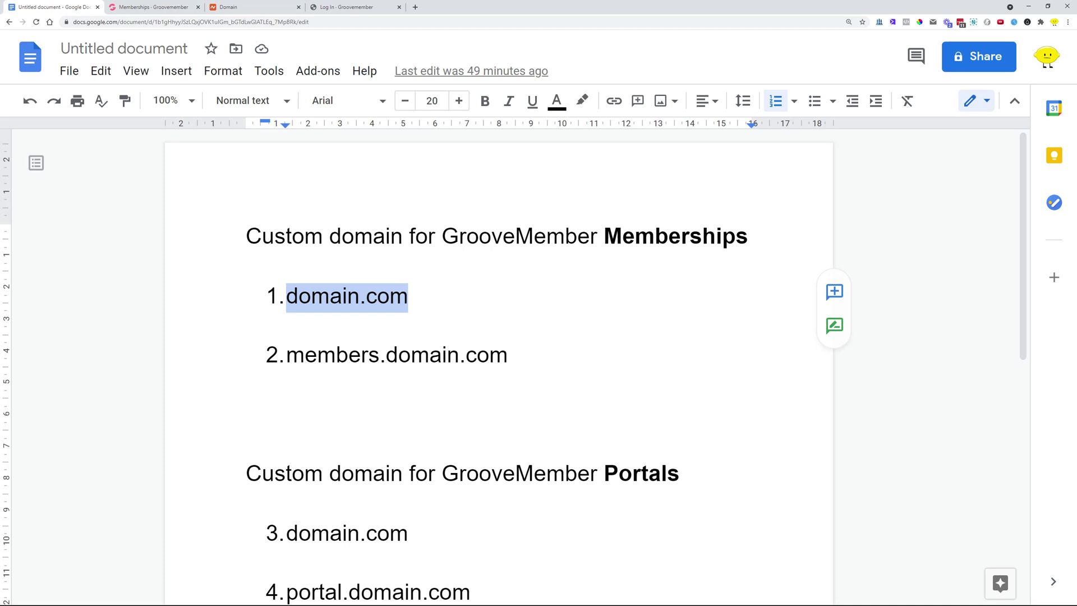
pyautogui.moveTo(508, 355); pyautogui.dragTo(287, 354)
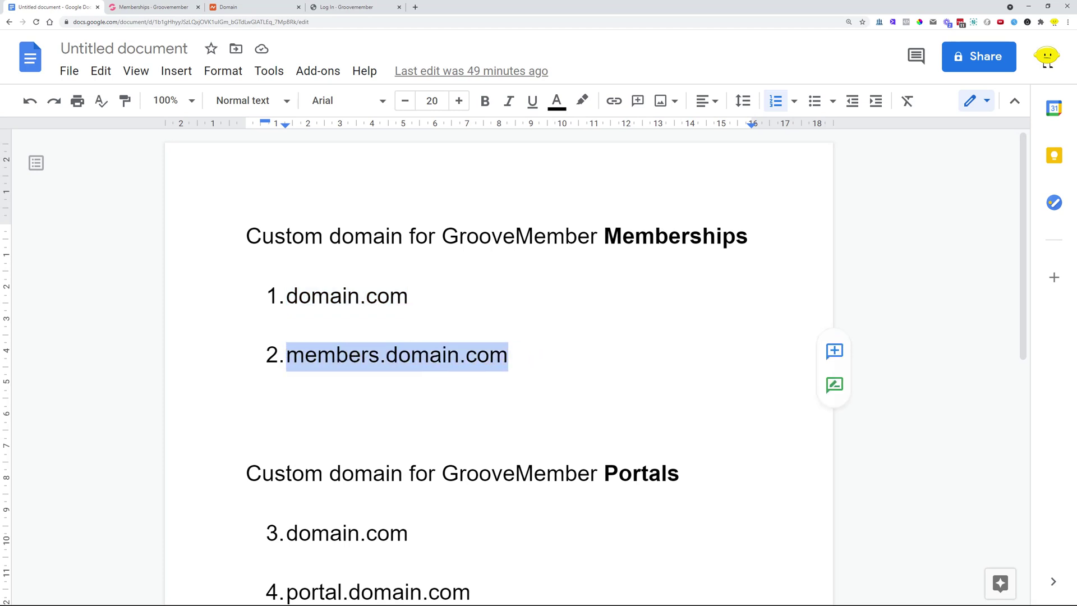
pyautogui.click(522, 356)
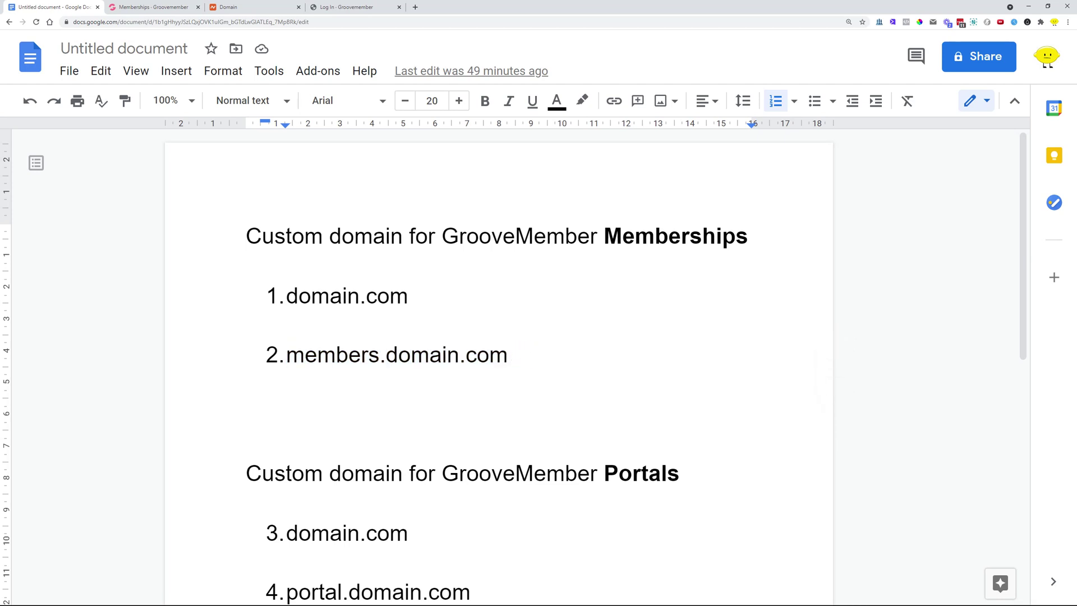
# Return to GrooveFunnels, open the account's domain settings and start adding another domain
pyautogui.click(178, 9)
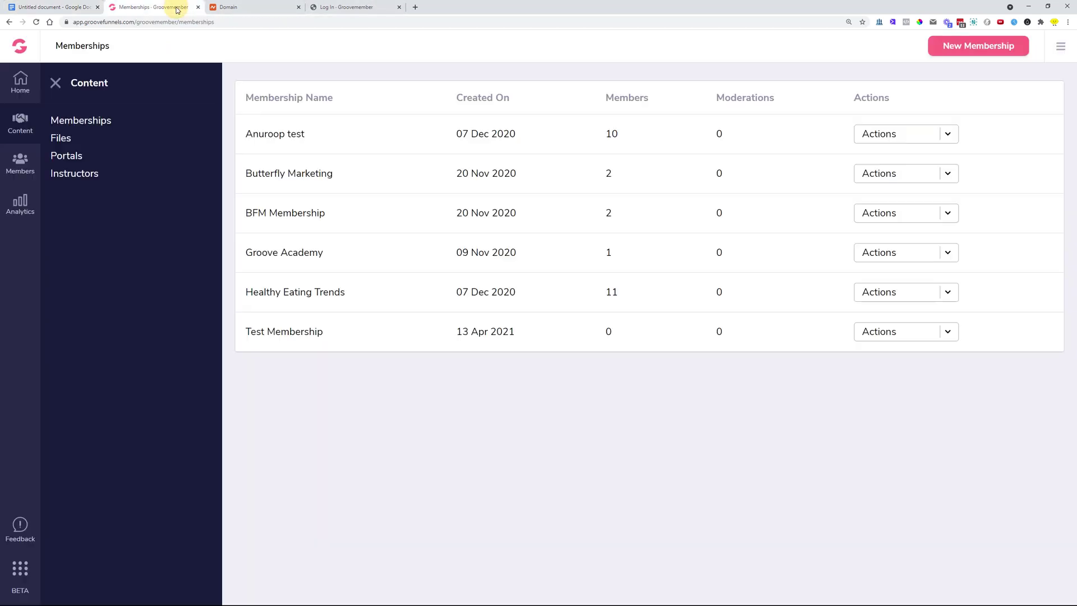
pyautogui.click(1061, 49)
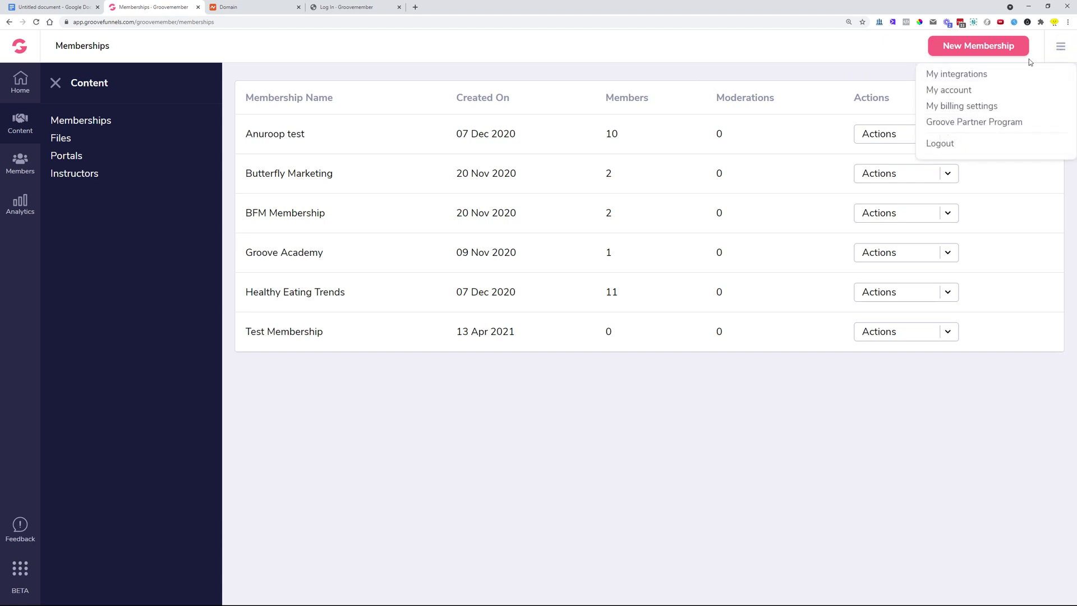
pyautogui.click(948, 91)
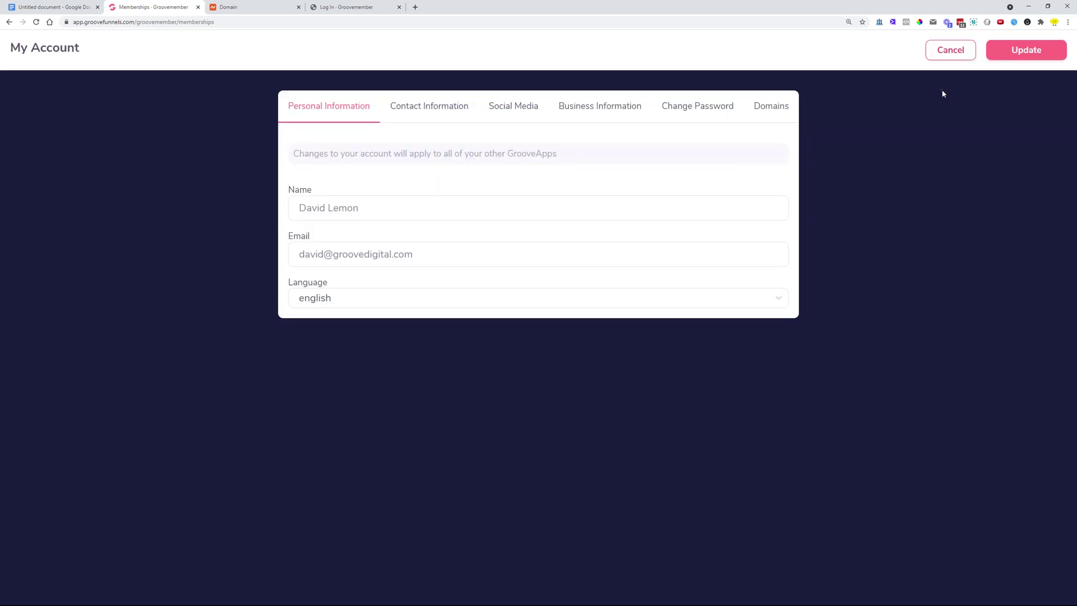
pyautogui.click(775, 112)
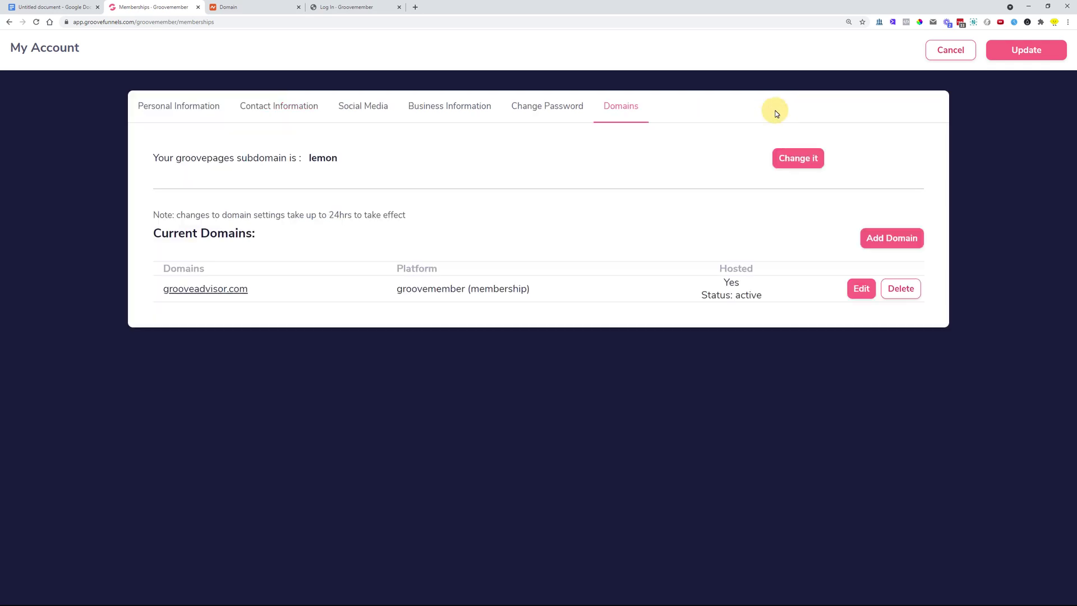
pyautogui.click(883, 243)
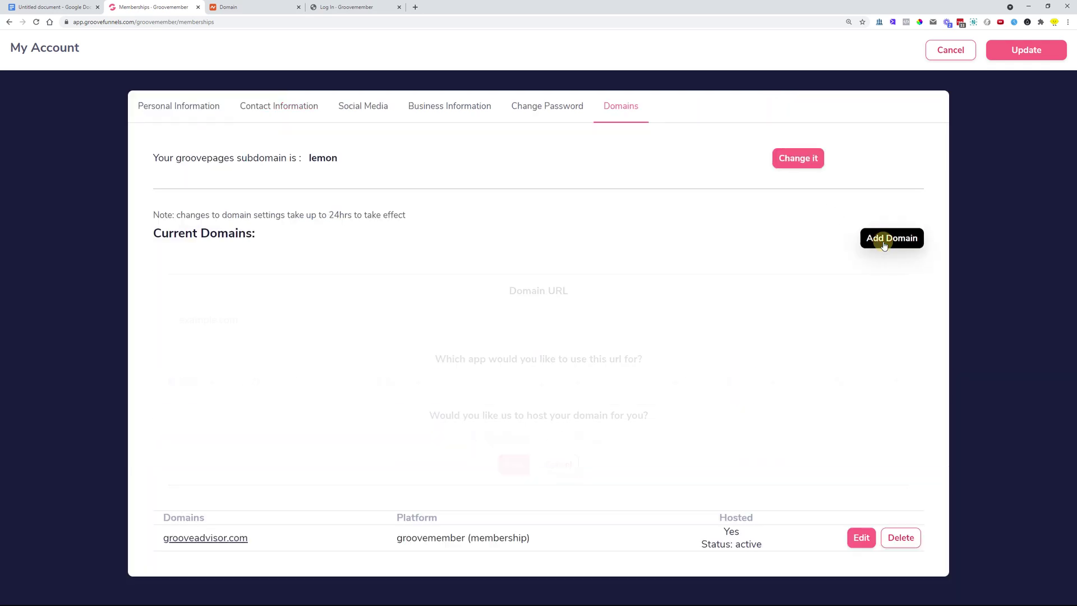
# Enter members.grooveadvisor.com as the new domain's URL and check its subdomain and root domain parts
pyautogui.click(455, 320)
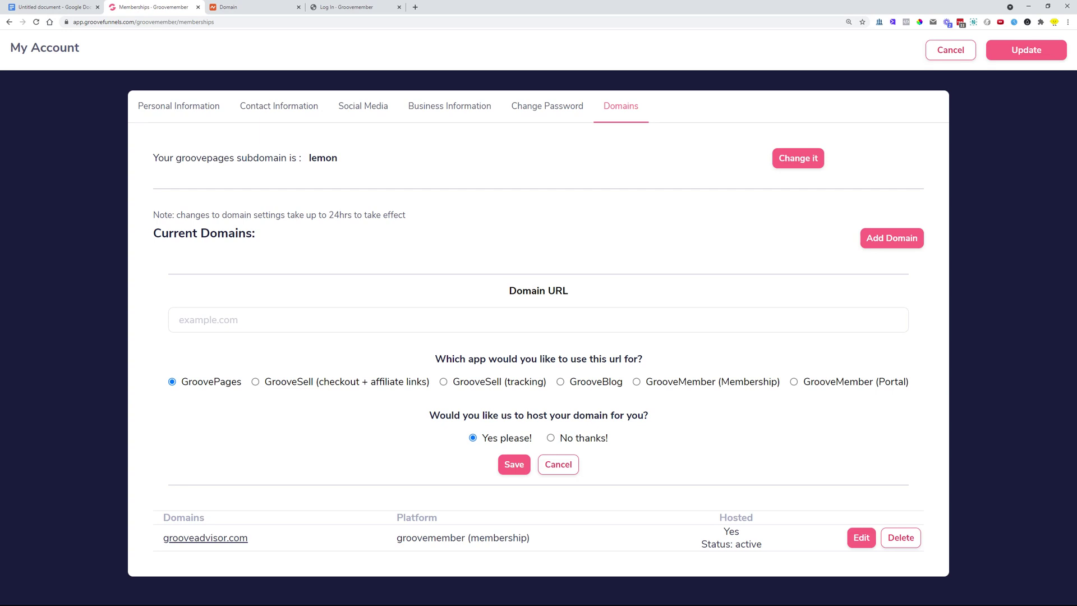
pyautogui.write('members.grooveadvisro')
pyautogui.press('BackSpace')
pyautogui.write('or.com')
pyautogui.moveTo(174, 319); pyautogui.dragTo(223, 320)
pyautogui.click(323, 320)
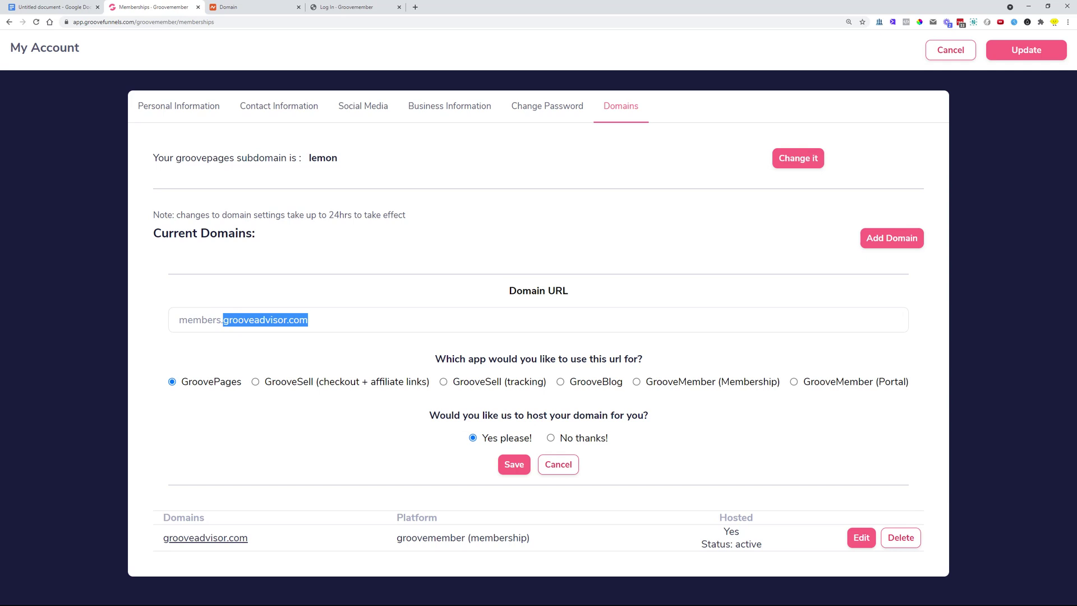
pyautogui.click(218, 318)
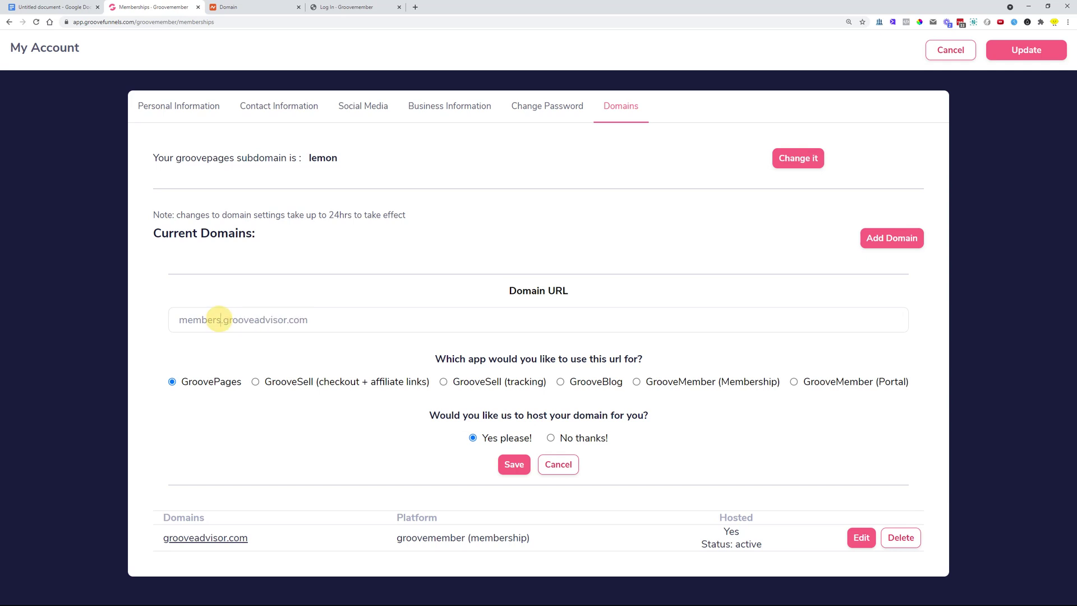
pyautogui.moveTo(223, 320); pyautogui.dragTo(179, 325)
pyautogui.click(375, 320)
pyautogui.click(327, 321)
# Assign the new domain to GrooveMember (Membership), decline hosting with "No thanks!", and save it
pyautogui.click(636, 384)
pyautogui.click(550, 440)
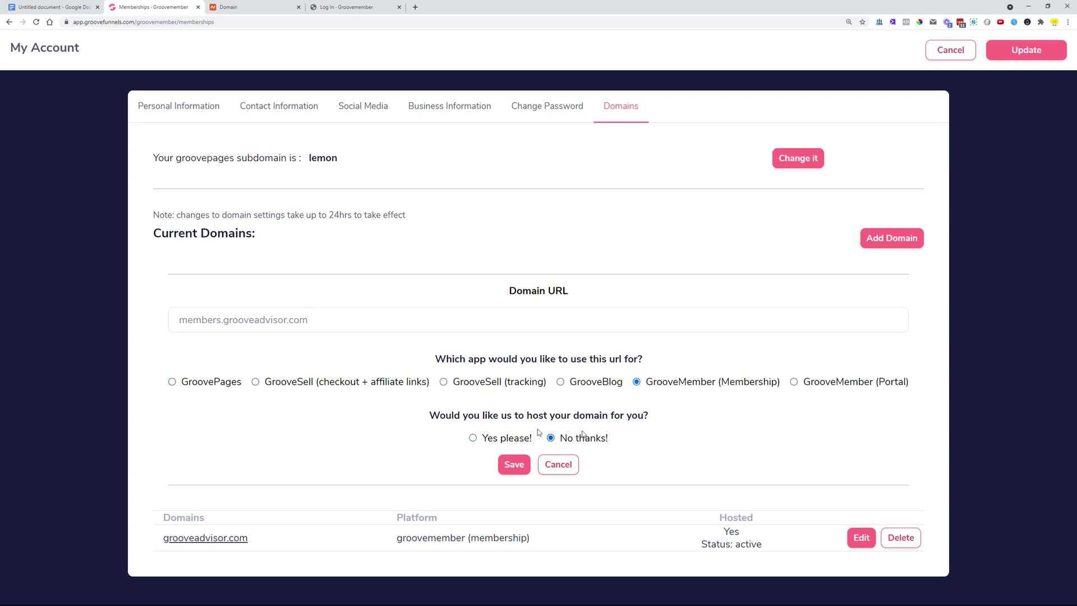
pyautogui.click(509, 464)
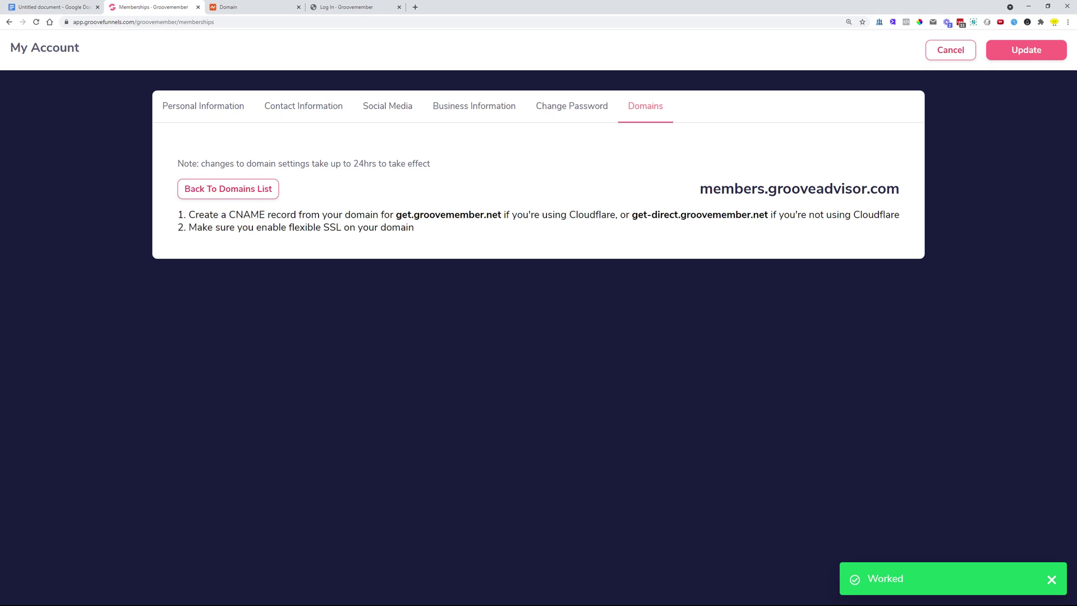
# Copy the Cloudflare CNAME target get.groovemember.net from the setup instructions and return to the domains list
pyautogui.moveTo(396, 215); pyautogui.dragTo(505, 216)
pyautogui.rightClick(499, 216)
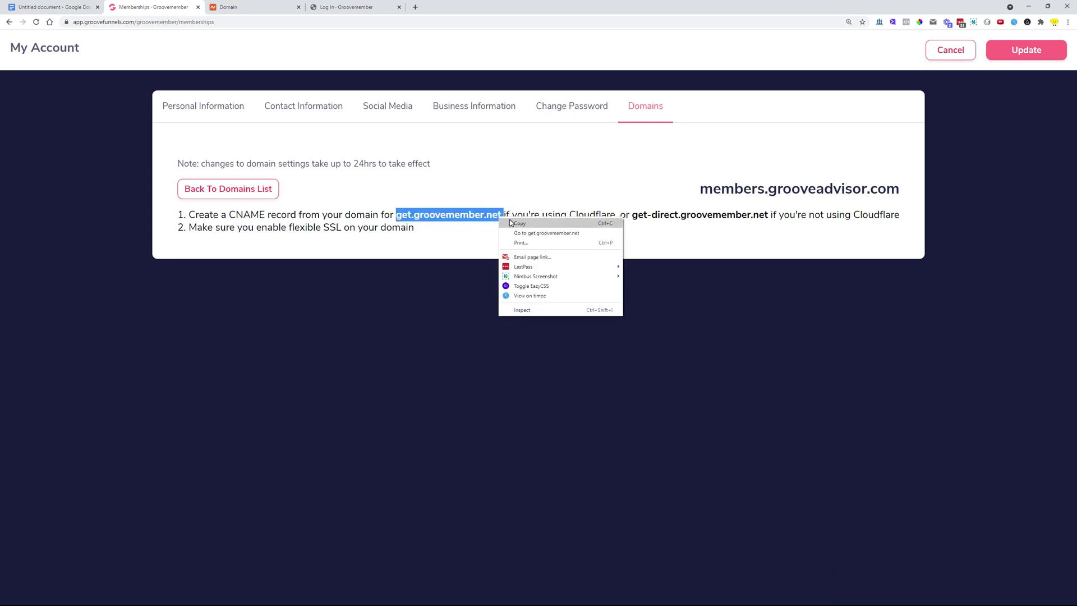
pyautogui.click(511, 223)
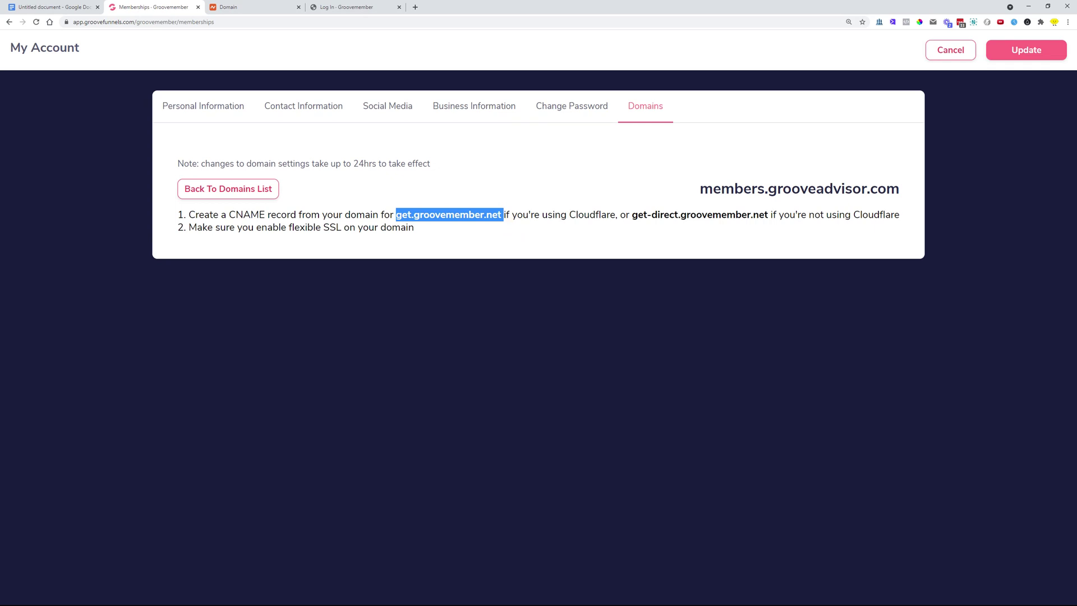
pyautogui.click(244, 191)
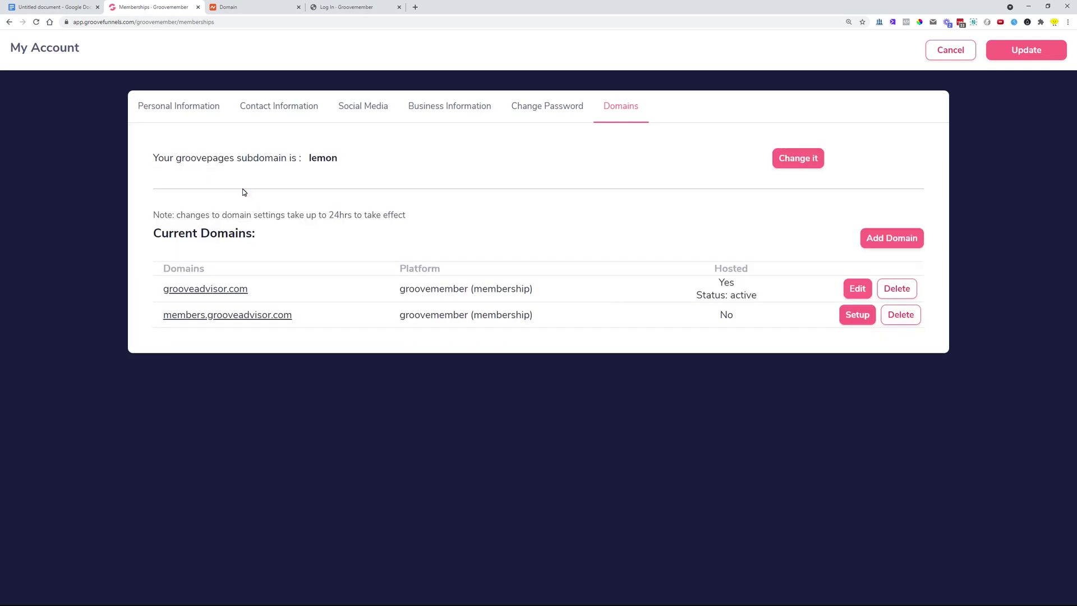
# Open the DNS records of grooveadvisor.com and start a new record of type CNAME
pyautogui.click(858, 288)
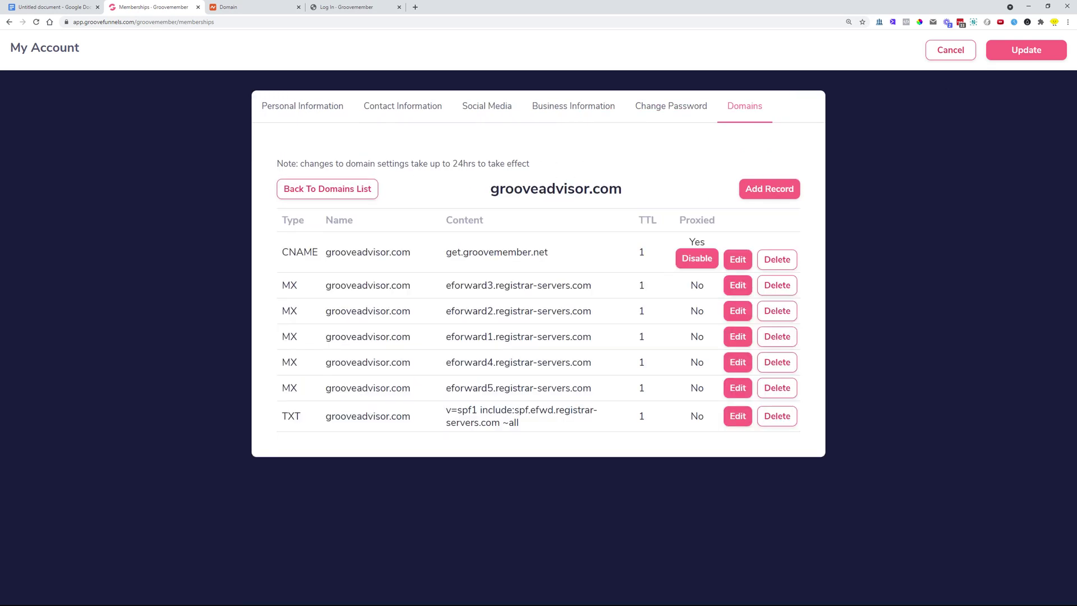
pyautogui.click(752, 198)
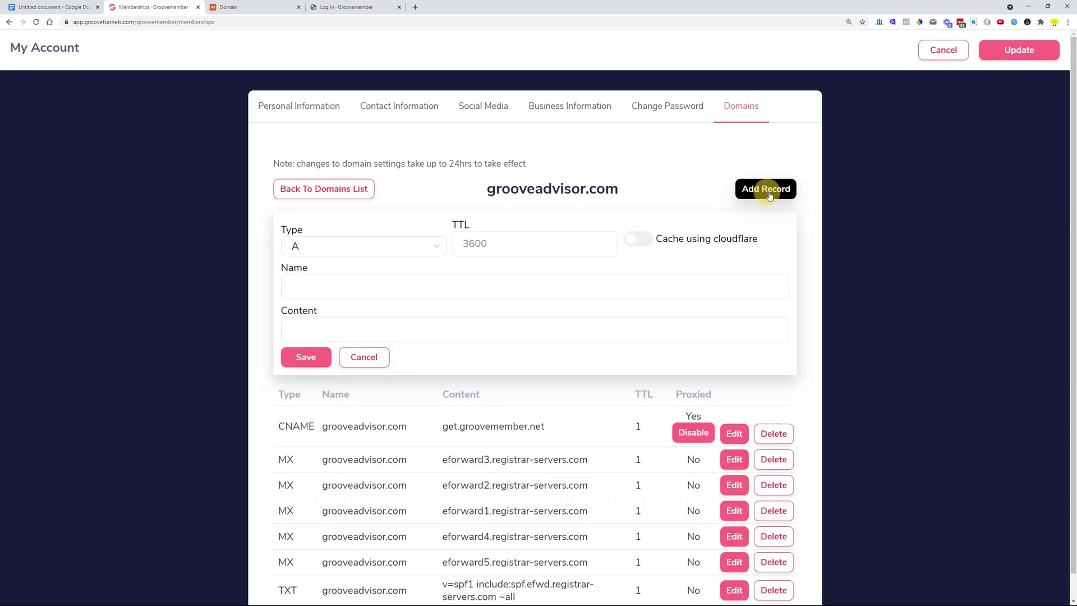
pyautogui.click(397, 249)
pyautogui.click(379, 313)
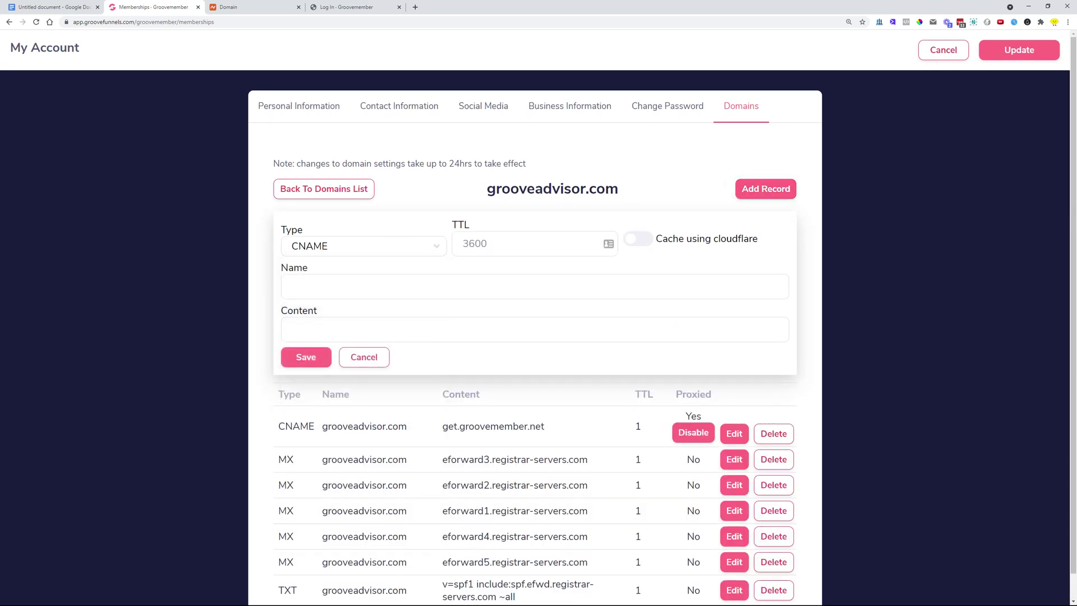
# Name the CNAME record members, set its content to get.groovemember.net, and save it
pyautogui.click(357, 291)
pyautogui.write('meb')
pyautogui.press('BackSpace')
pyautogui.write('mbers')
pyautogui.moveTo(289, 287); pyautogui.dragTo(334, 288)
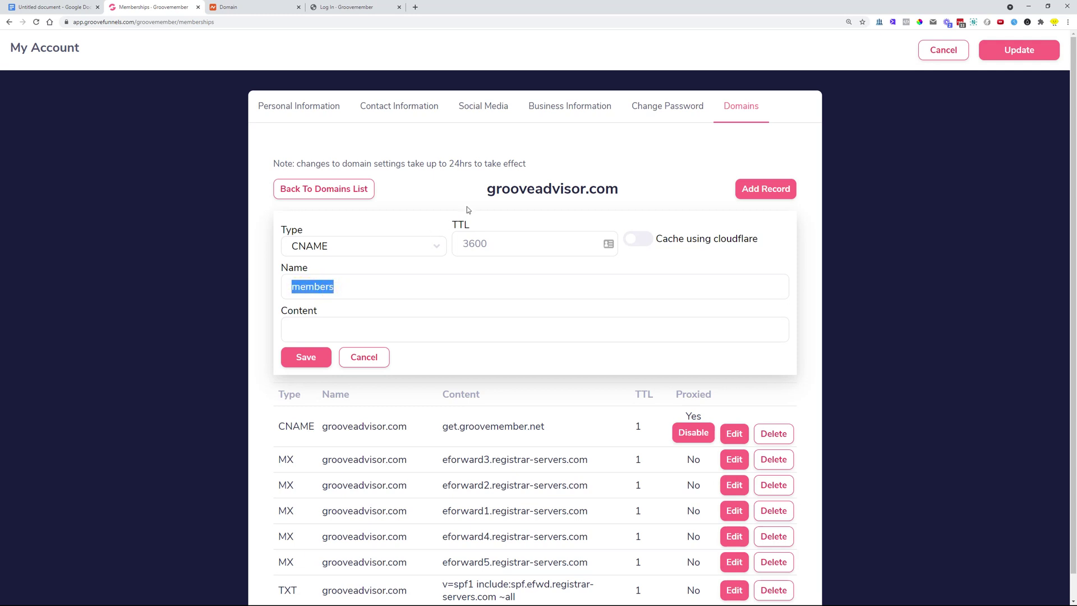
pyautogui.moveTo(486, 191); pyautogui.dragTo(648, 193)
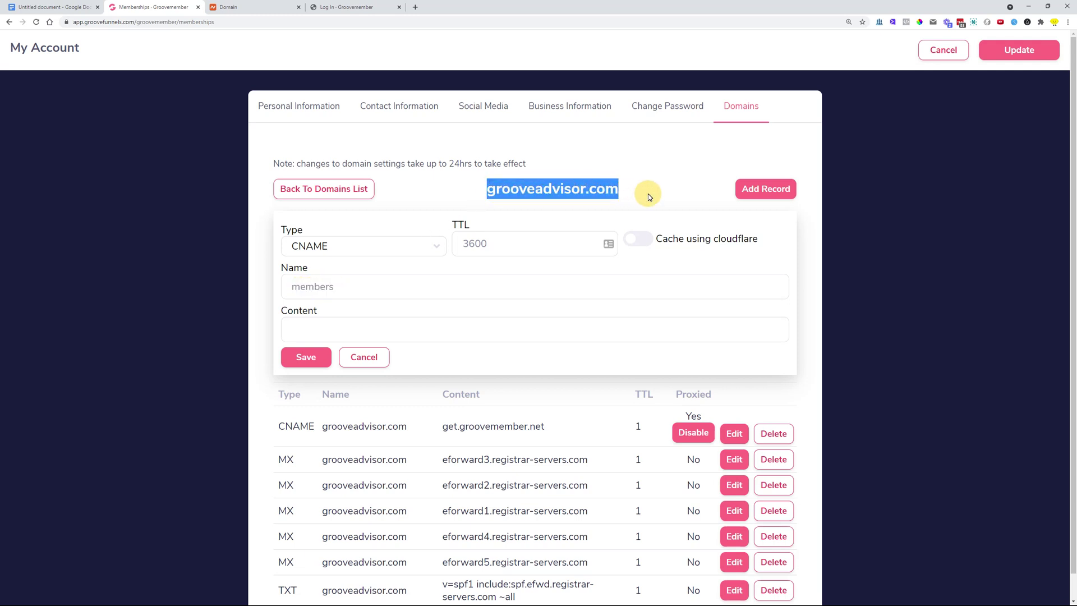
pyautogui.click(375, 286)
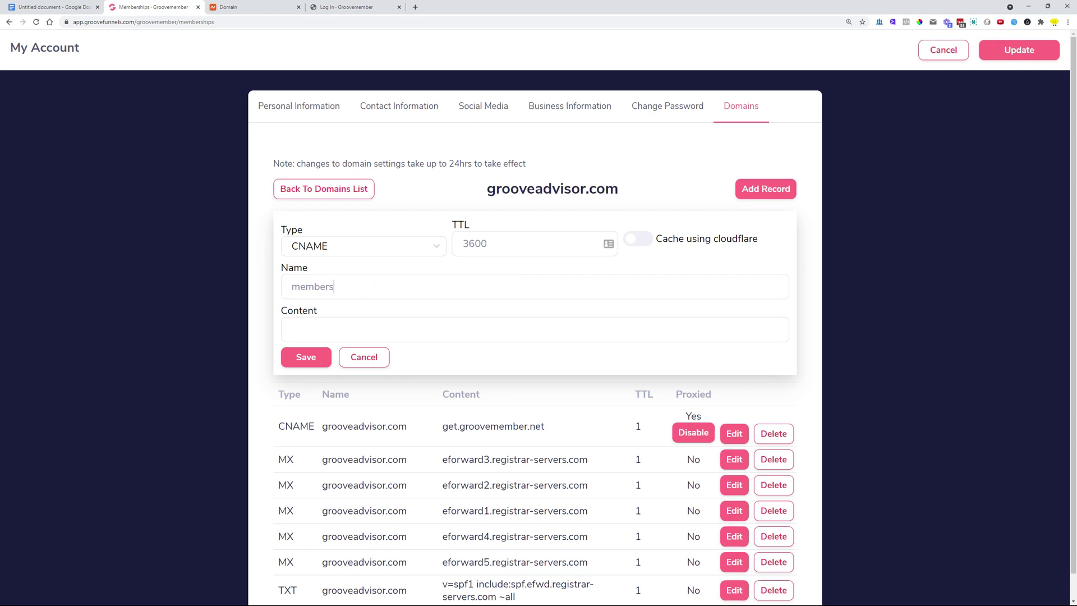
pyautogui.click(321, 325)
pyautogui.hotkey('ctrl', 'v')
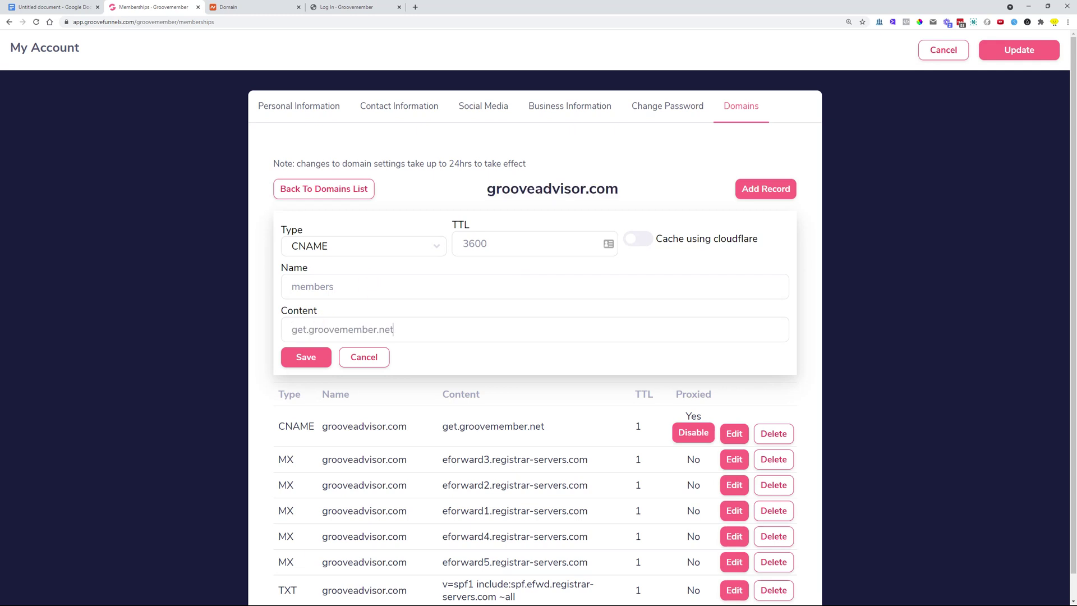
pyautogui.click(313, 364)
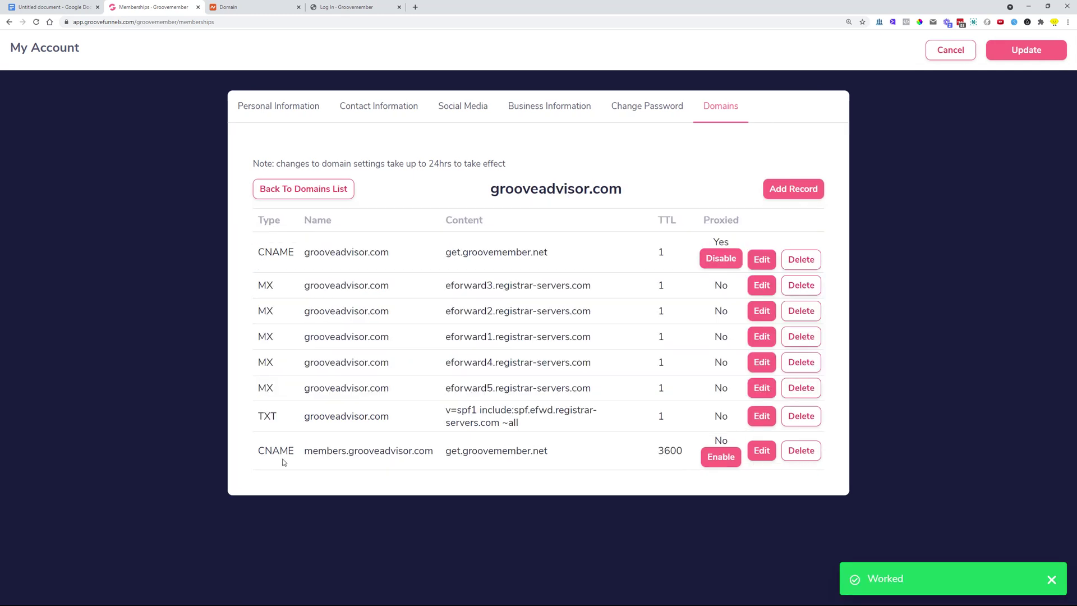
# Enable proxying for the members.grooveadvisor.com CNAME record and update the account
pyautogui.moveTo(256, 452); pyautogui.dragTo(564, 459)
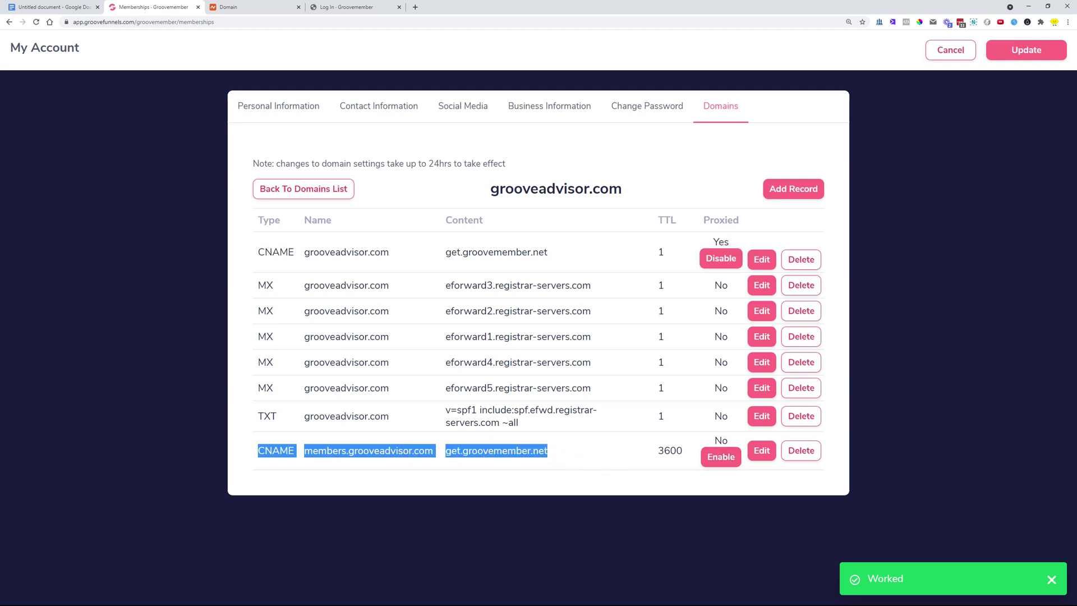
pyautogui.click(720, 456)
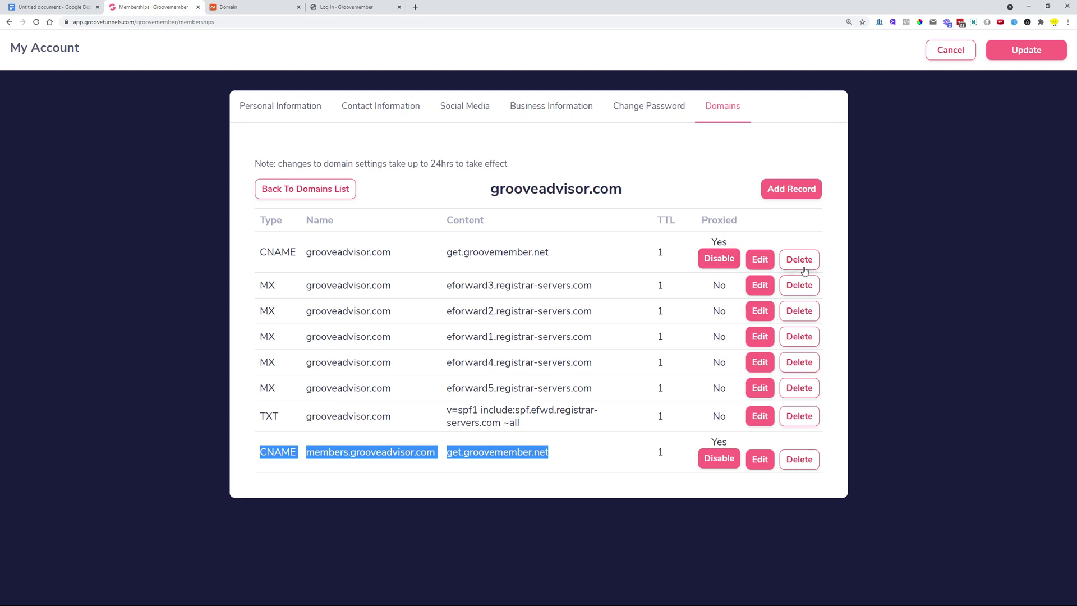
pyautogui.click(399, 8)
pyautogui.click(1026, 50)
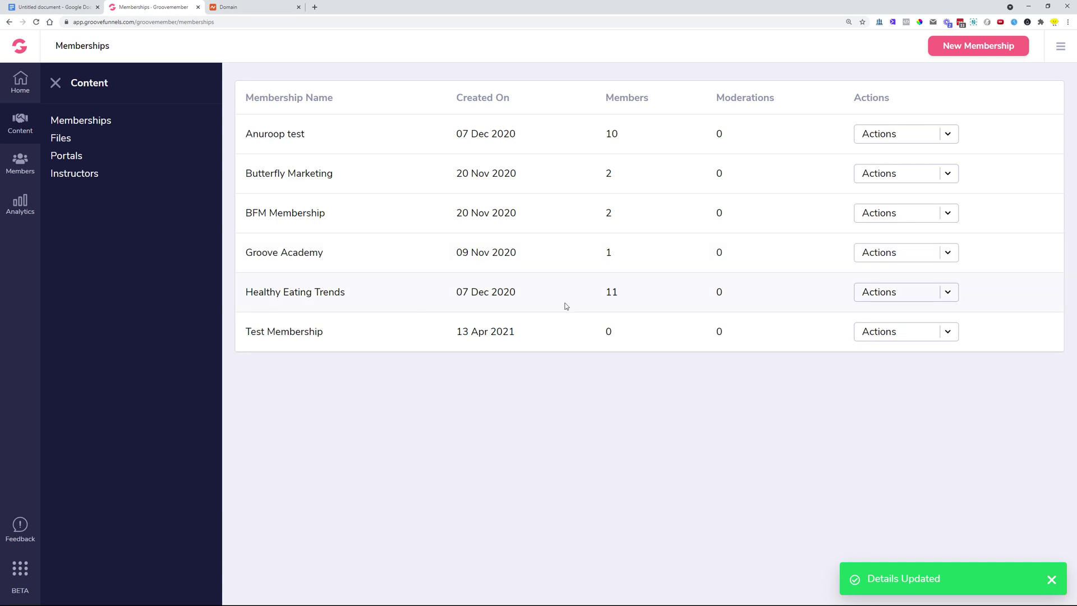
# Set the Healthy Eating Trends membership's custom domain to members.grooveadvisor.com and update its settings
pyautogui.click(952, 300)
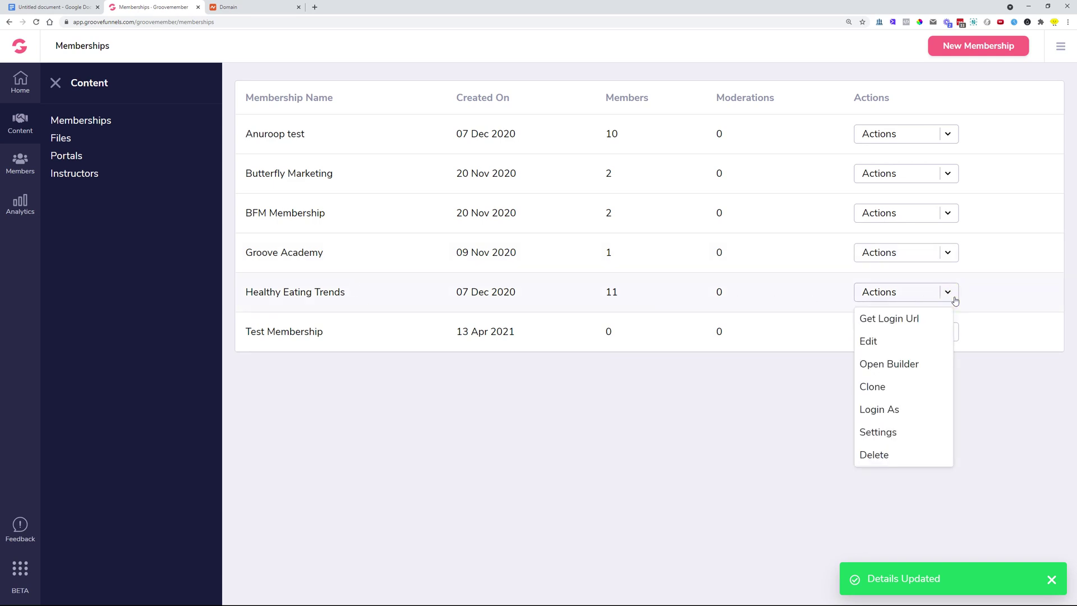
pyautogui.click(889, 432)
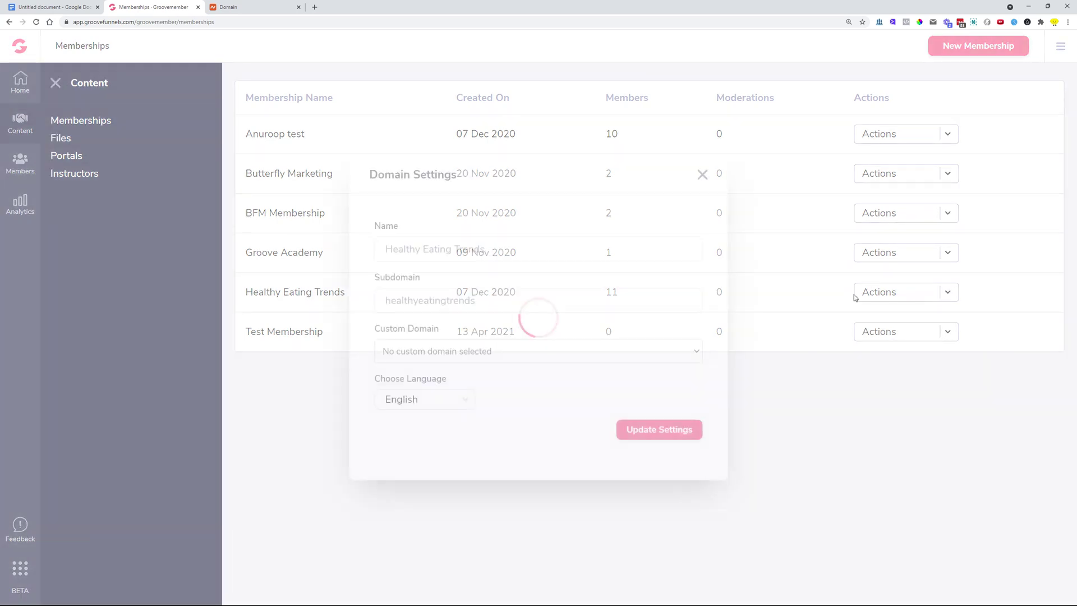
pyautogui.click(584, 358)
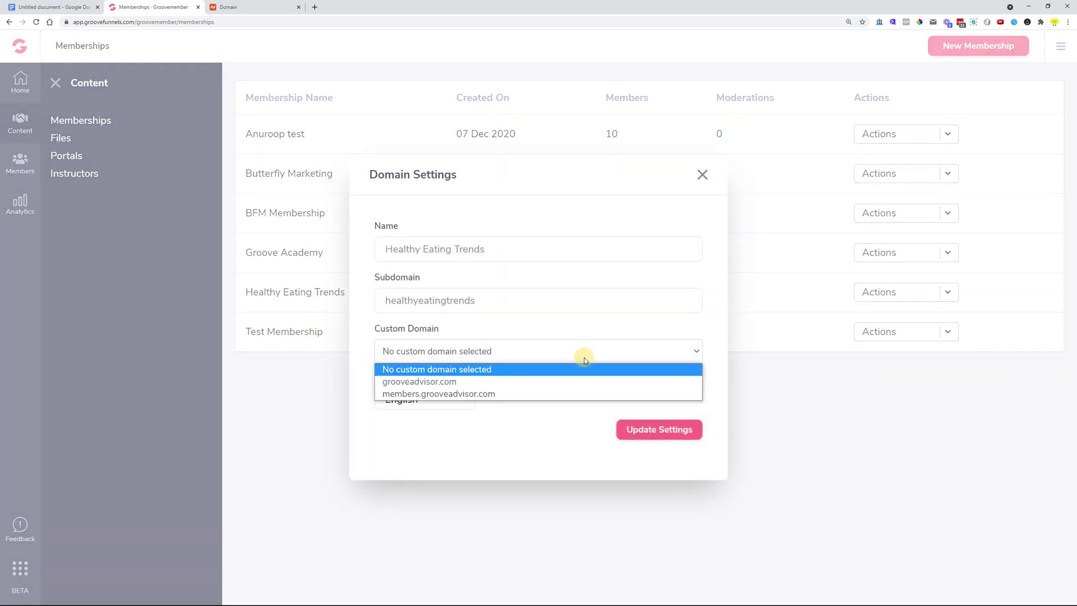
pyautogui.click(424, 395)
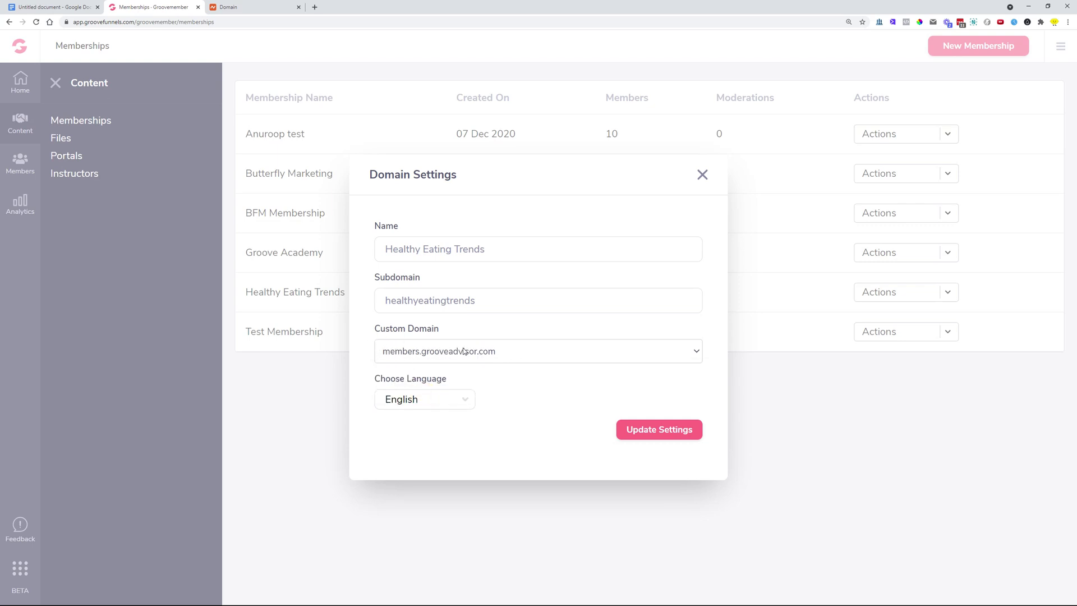
pyautogui.click(657, 430)
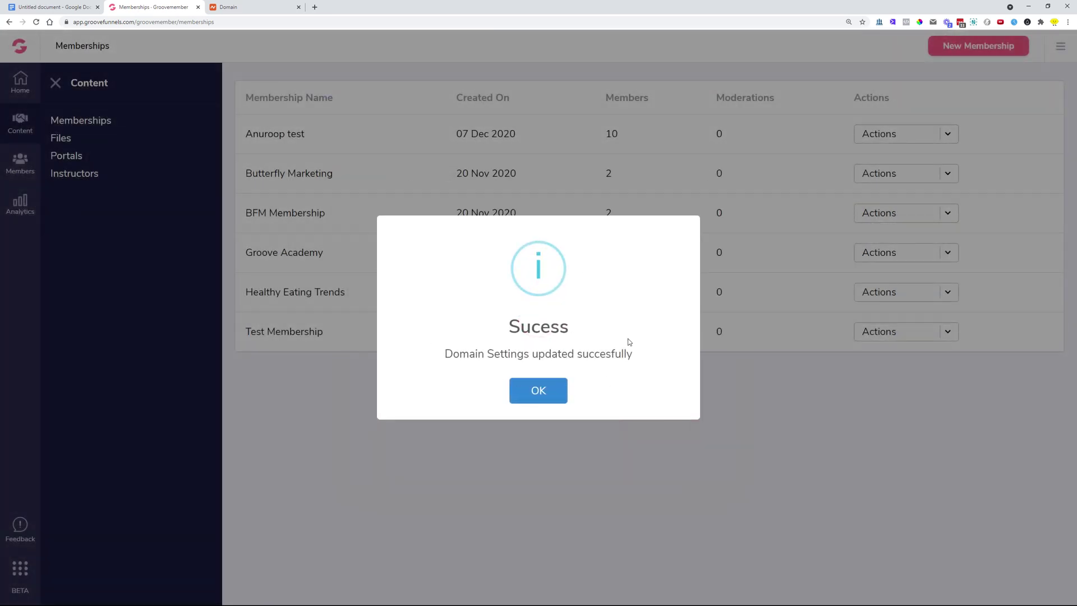
pyautogui.click(559, 394)
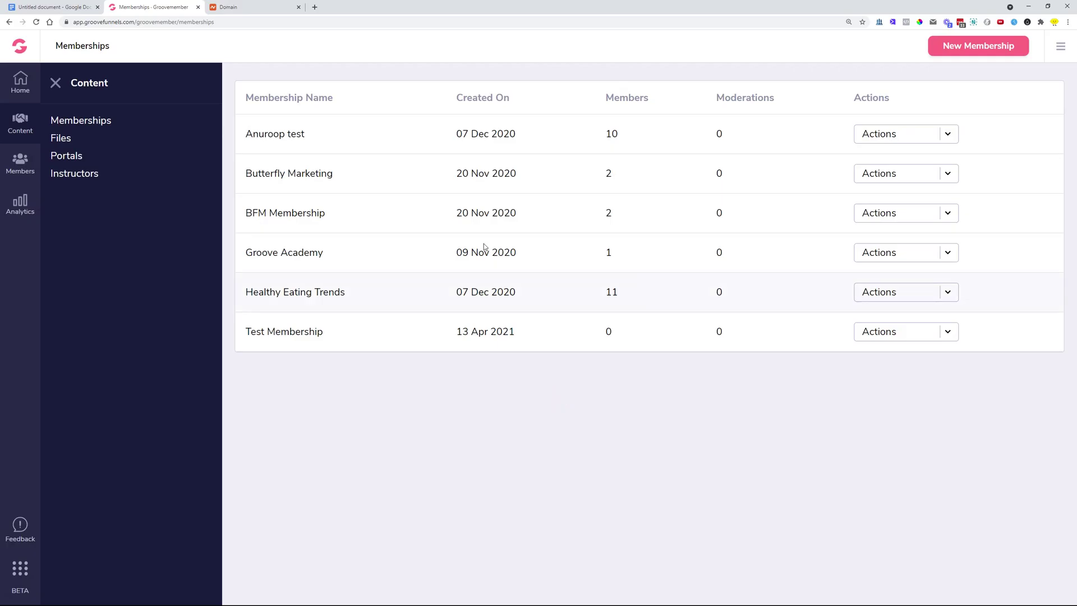
# Load members.grooveadvisor.com in a new browser tab to check the custom subdomain, and close that tab
pyautogui.click(317, 9)
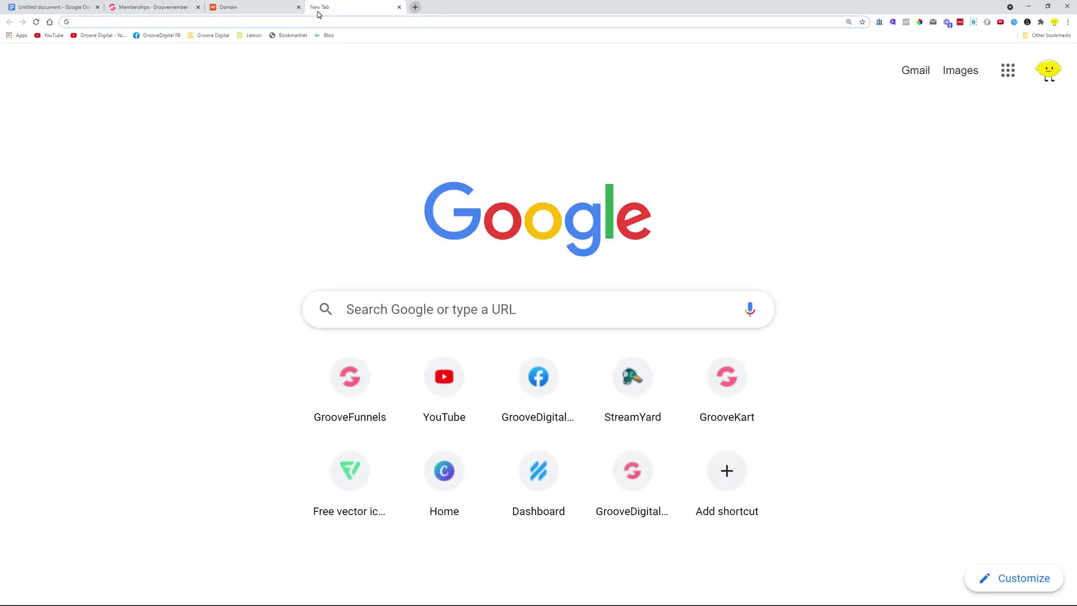
pyautogui.write('members.grooveadvisor.com')
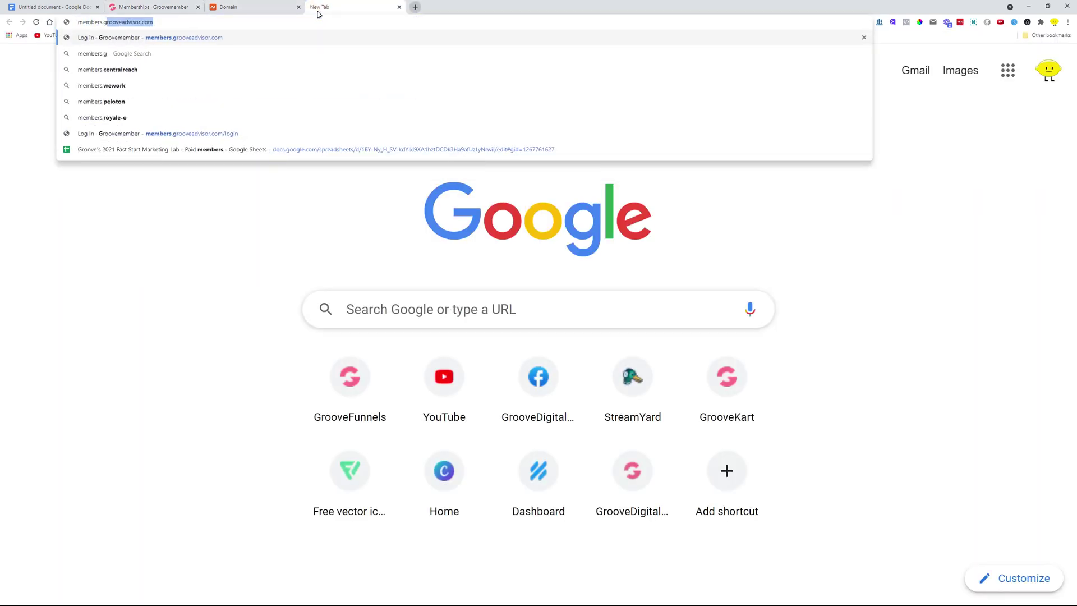
pyautogui.press('Return')
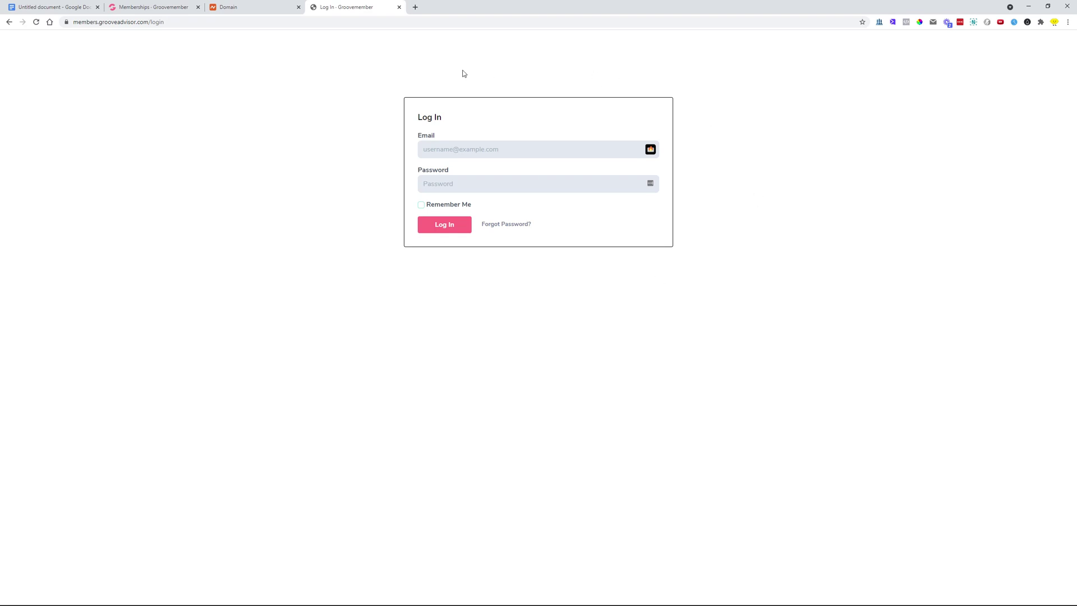
pyautogui.click(400, 8)
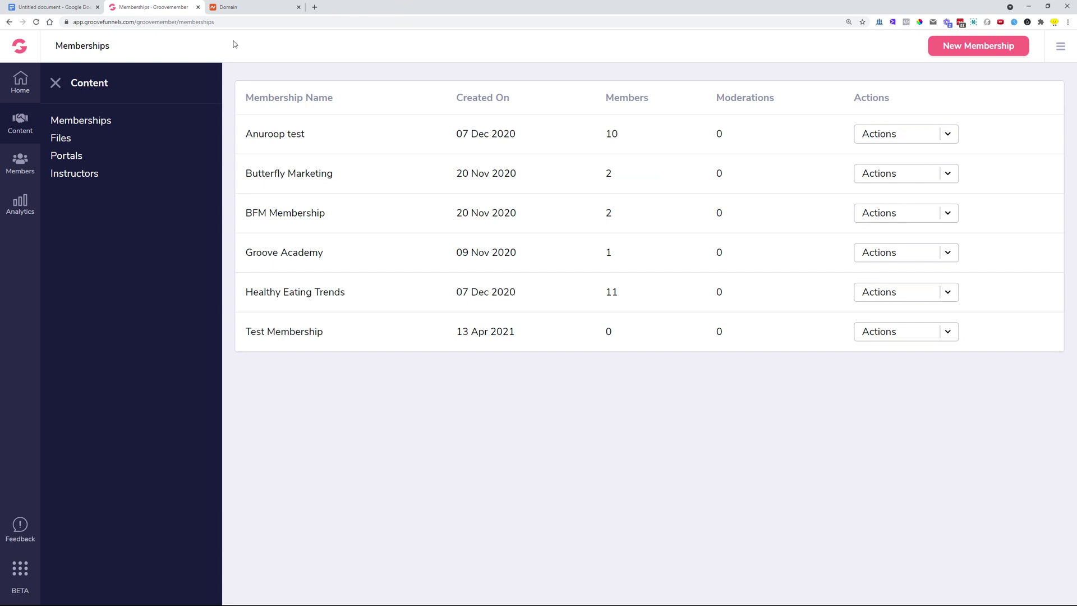
# Switch to the Google Docs outline and review the two membership domain cases and the domain.com case for portals
pyautogui.click(53, 7)
pyautogui.moveTo(286, 296); pyautogui.dragTo(528, 356)
pyautogui.click(527, 357)
pyautogui.moveTo(415, 295); pyautogui.dragTo(285, 296)
pyautogui.moveTo(529, 356); pyautogui.dragTo(286, 356)
pyautogui.scroll(-4, 498, 364)
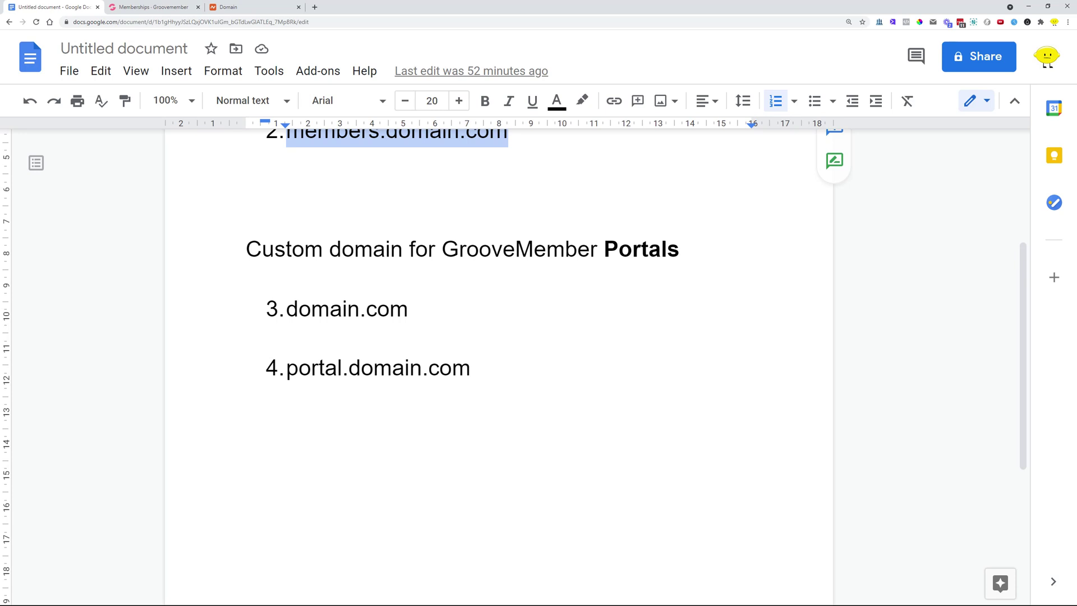
pyautogui.moveTo(415, 309); pyautogui.dragTo(292, 311)
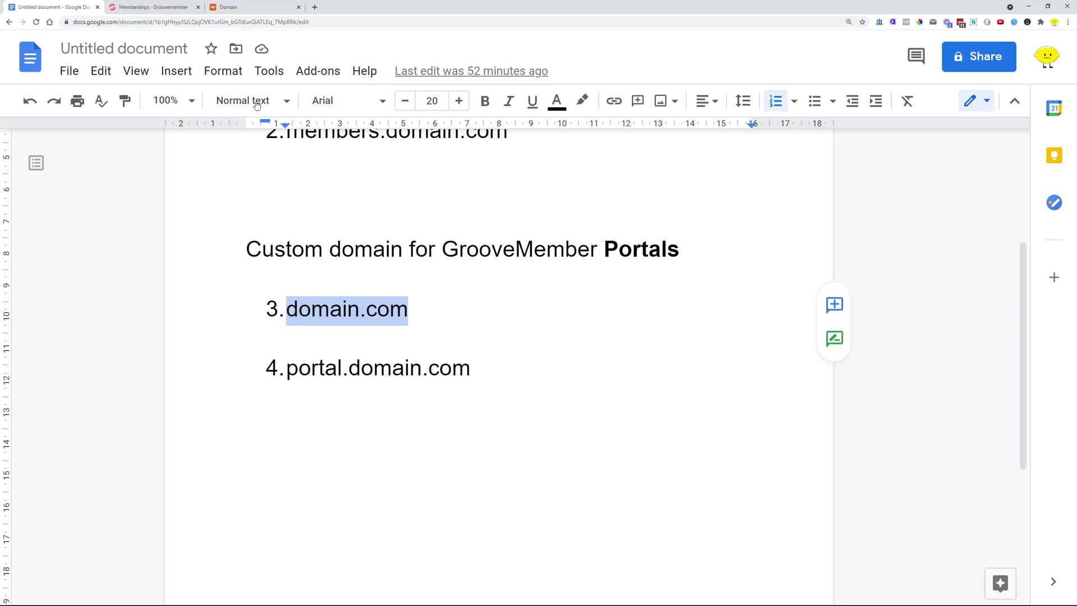
# Return to GrooveFunnels, open the account's domain settings and start adding a new domain
pyautogui.click(159, 8)
pyautogui.click(1058, 51)
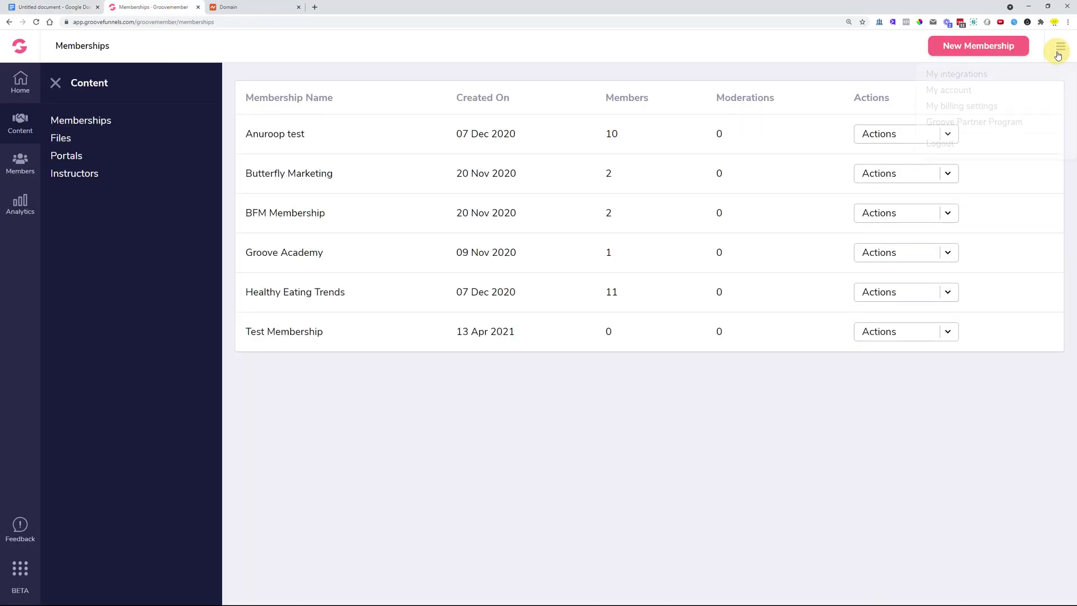
pyautogui.click(950, 88)
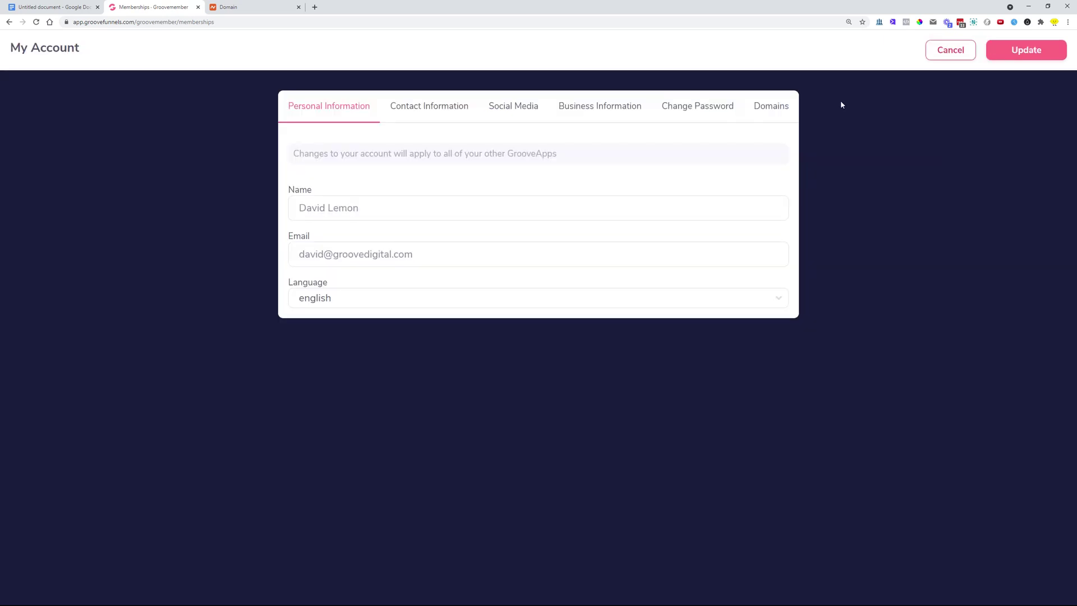
pyautogui.click(774, 108)
pyautogui.click(896, 236)
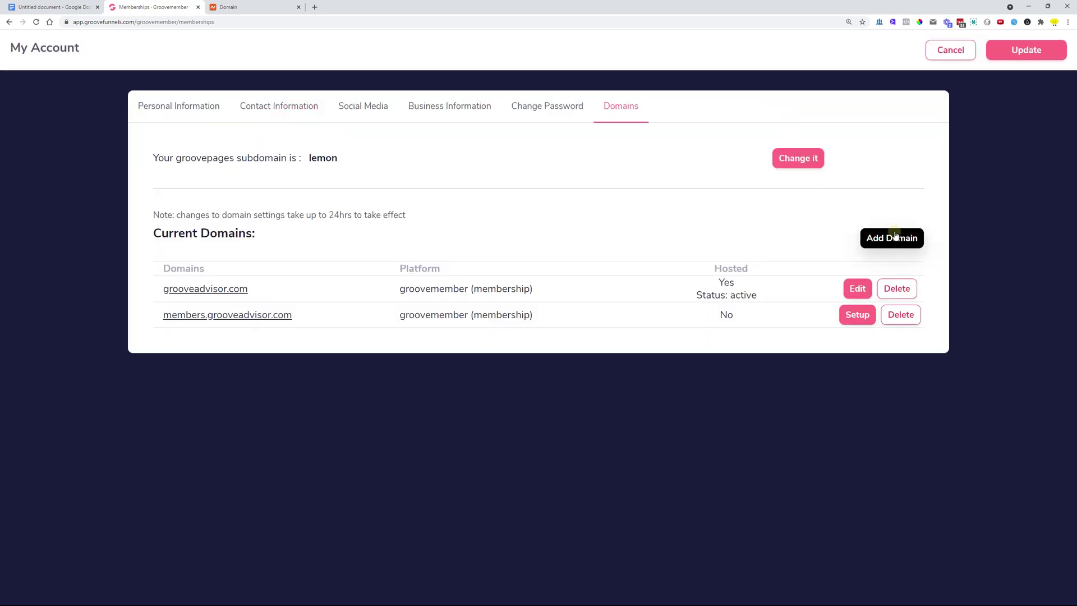
pyautogui.click(360, 326)
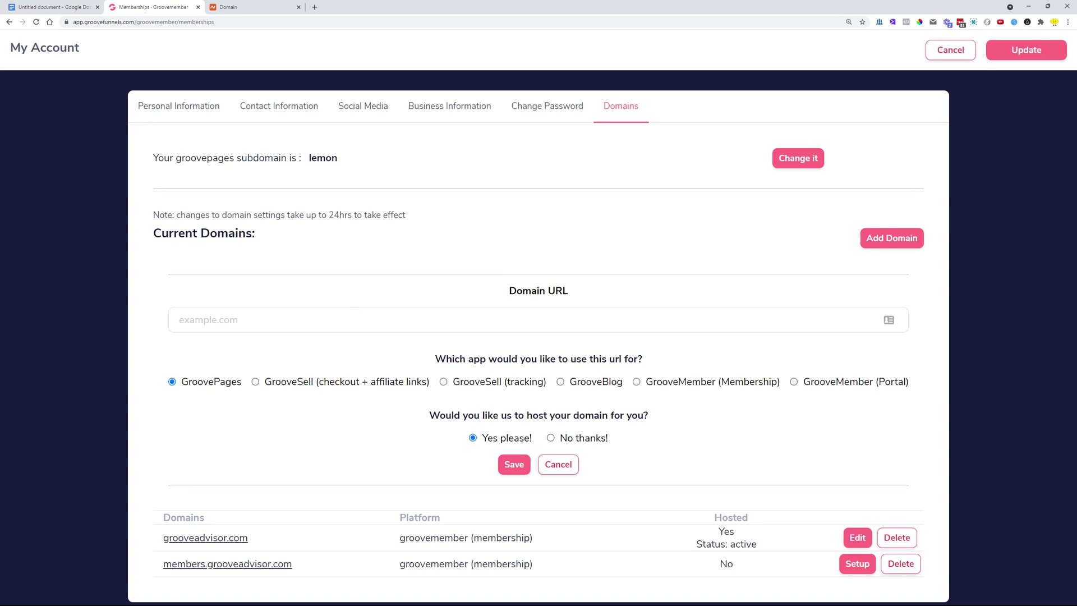
# Add grooveclosers.com as a hosted domain for GrooveMember (Portal), save it, and update the account
pyautogui.write('grooveclosers.com')
pyautogui.click(794, 382)
pyautogui.moveTo(482, 440); pyautogui.dragTo(534, 442)
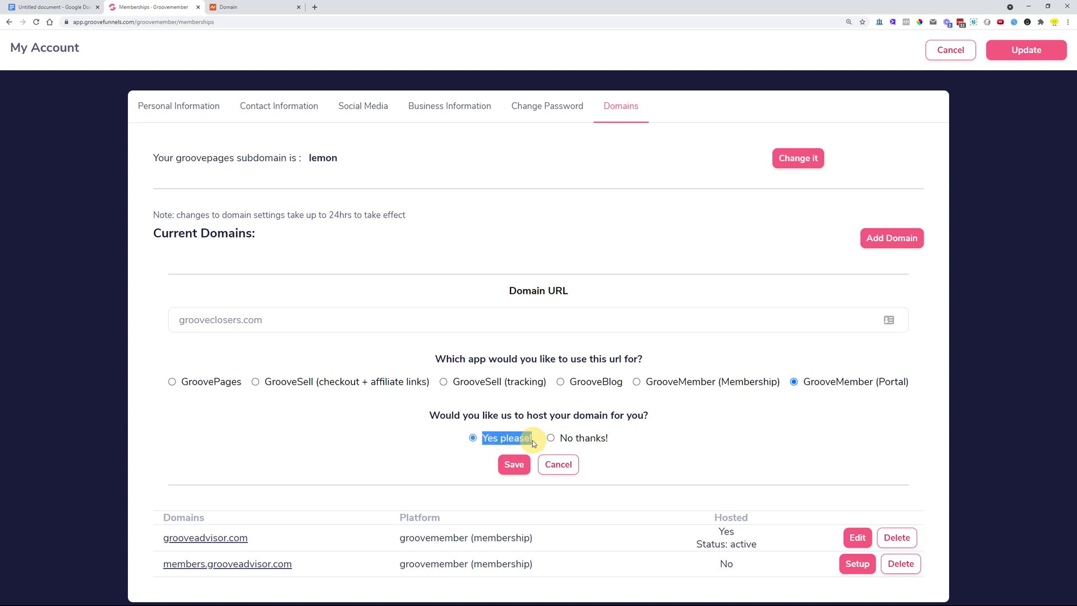
pyautogui.click(513, 467)
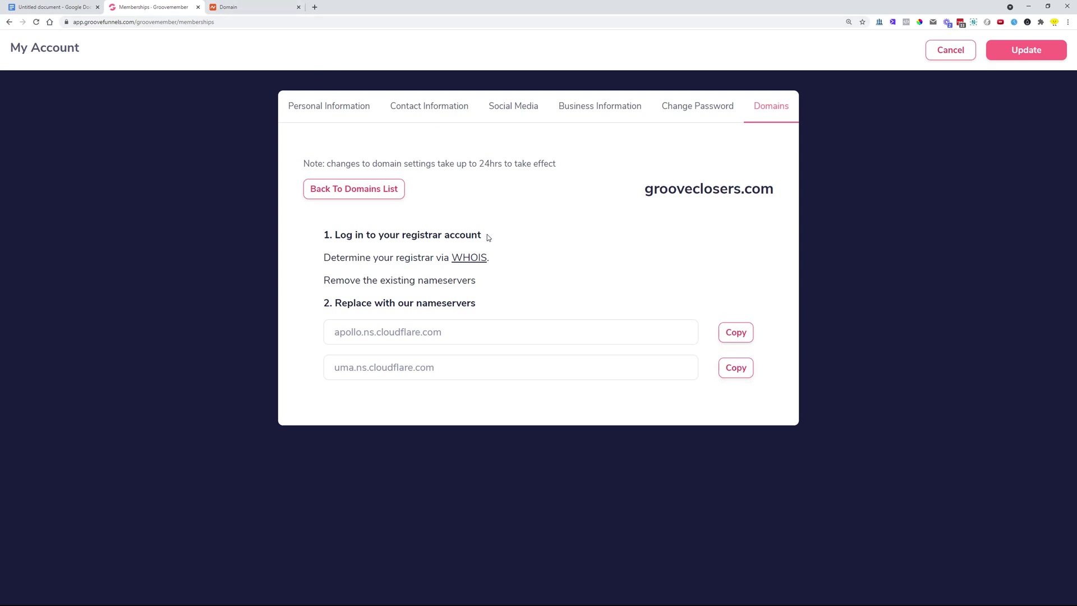
pyautogui.click(1004, 57)
# Open the account's domain settings and check the hosting status of grooveclosers.com in the domain list
pyautogui.click(1059, 48)
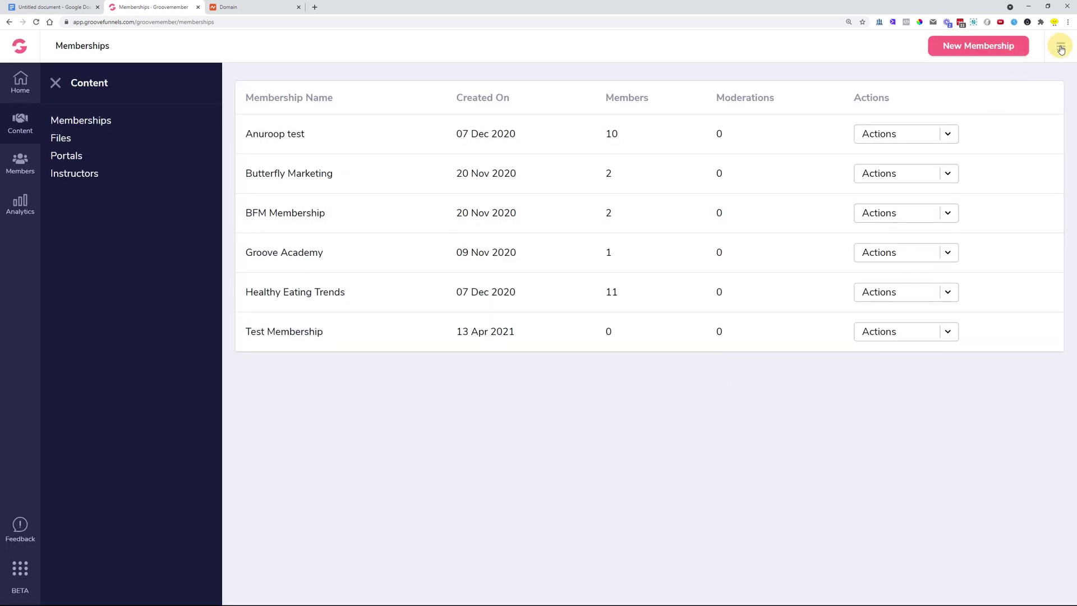
pyautogui.click(948, 94)
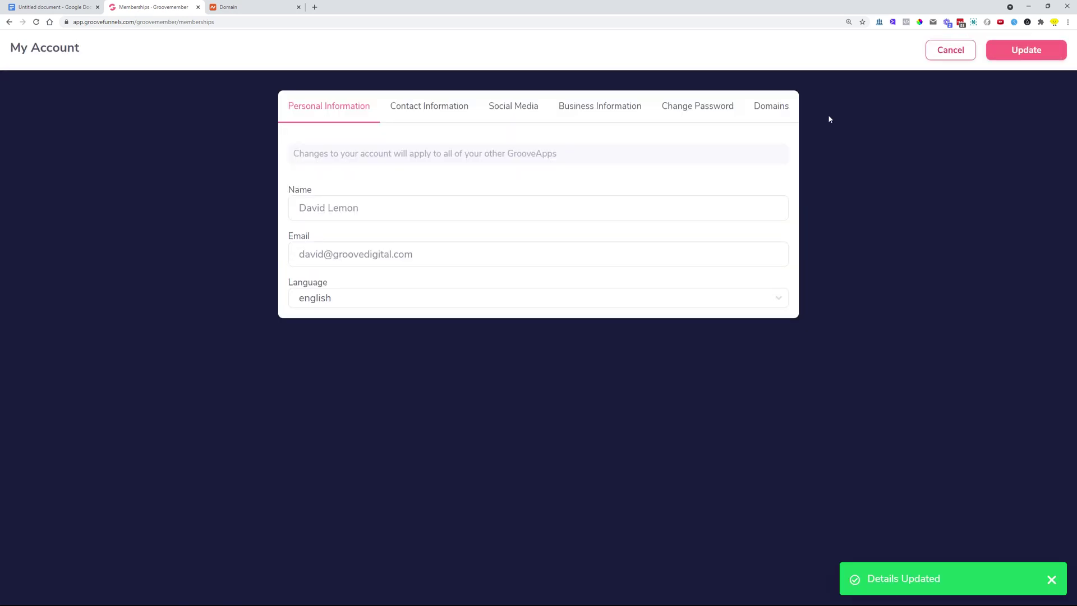
pyautogui.click(784, 109)
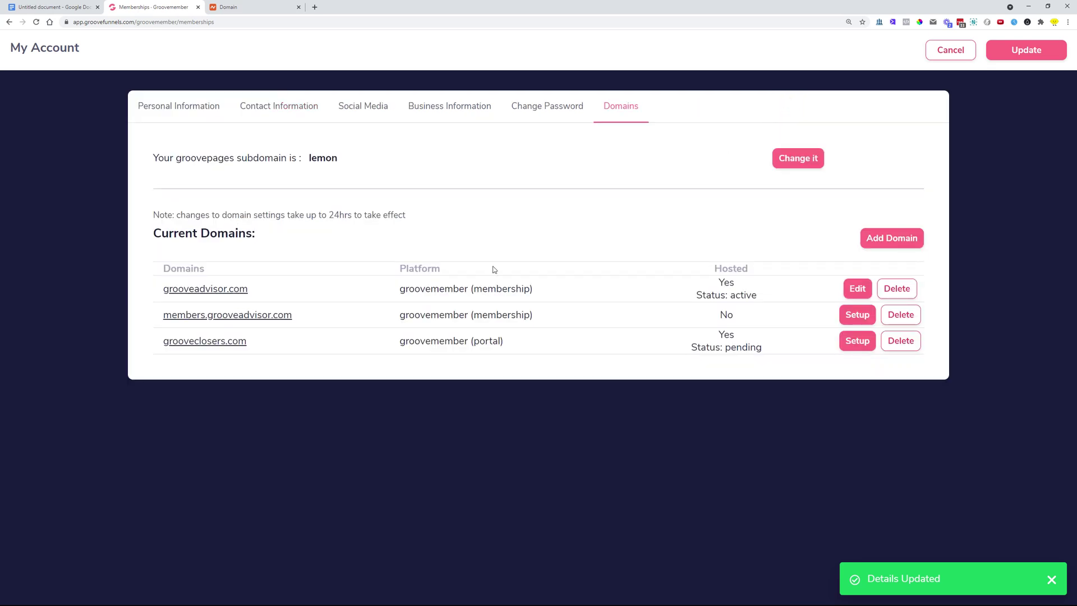
pyautogui.click(760, 347)
pyautogui.moveTo(760, 348); pyautogui.dragTo(690, 343)
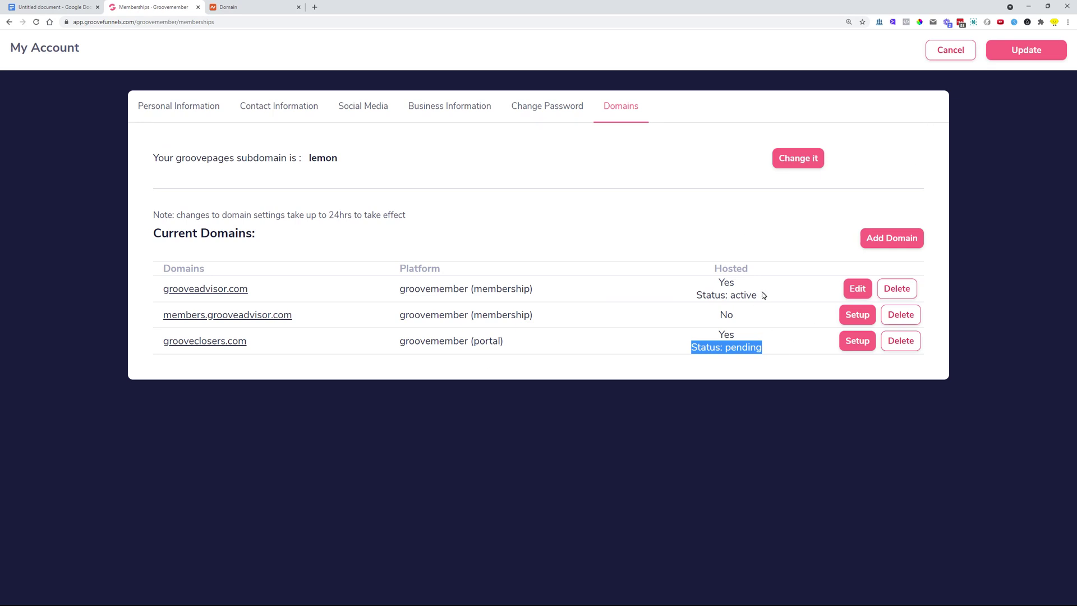
pyautogui.click(777, 234)
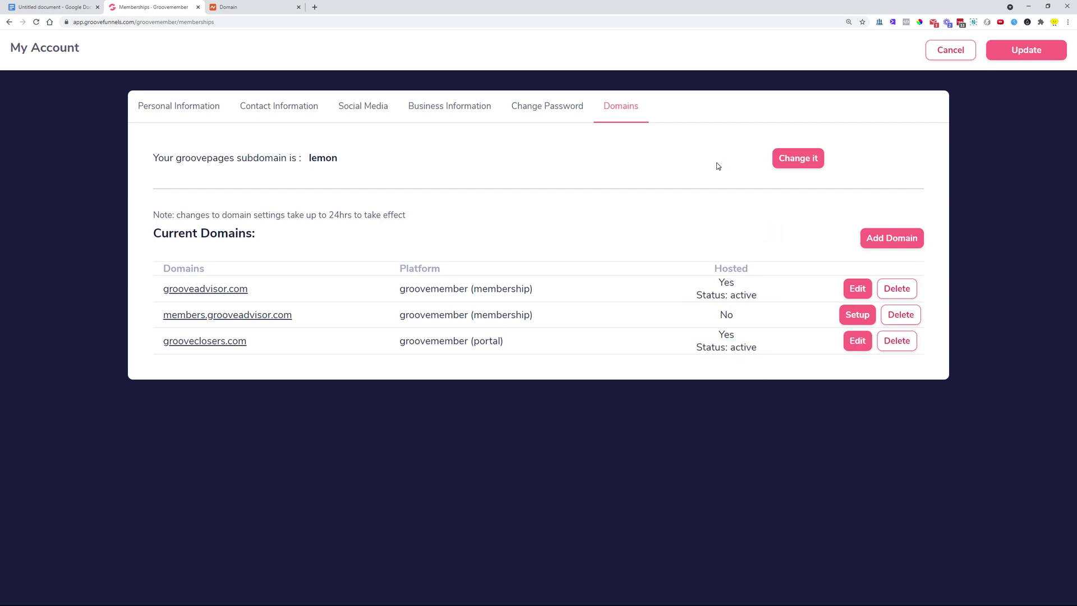
pyautogui.moveTo(145, 341); pyautogui.dragTo(222, 341)
pyautogui.click(262, 342)
pyautogui.moveTo(697, 347); pyautogui.dragTo(764, 349)
pyautogui.click(791, 340)
# Review the CNAME record's name and content for grooveclosers.com, and update the account
pyautogui.click(852, 348)
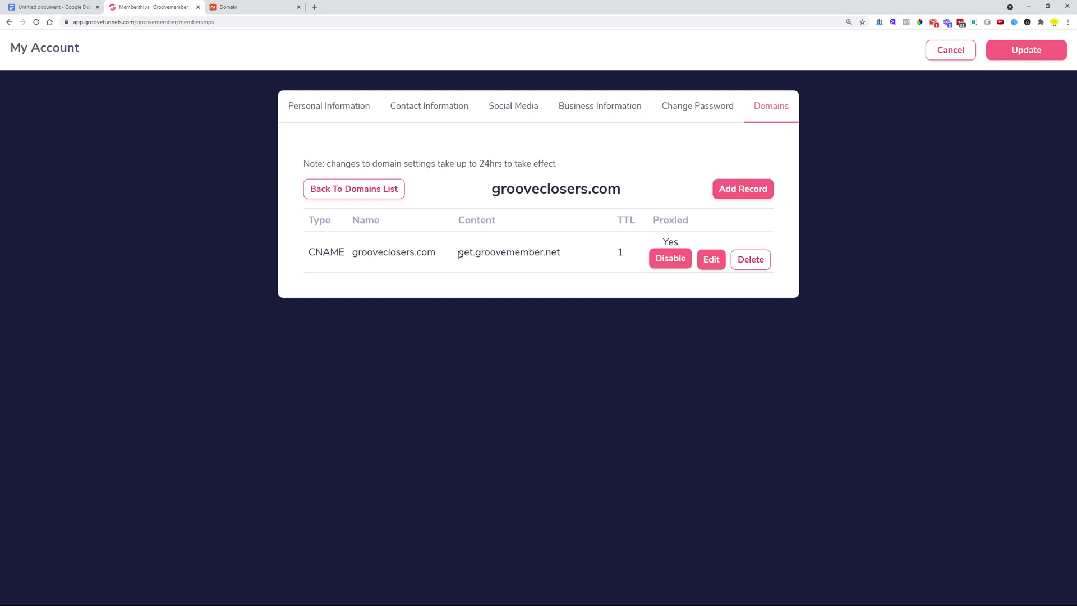
pyautogui.moveTo(459, 256); pyautogui.dragTo(565, 255)
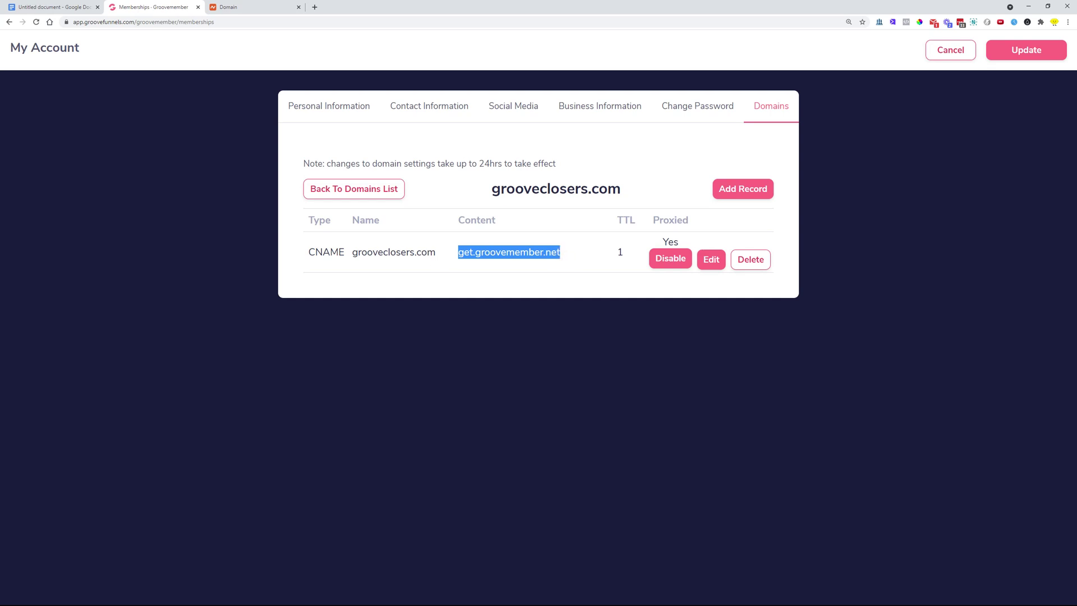
pyautogui.moveTo(353, 254); pyautogui.dragTo(434, 255)
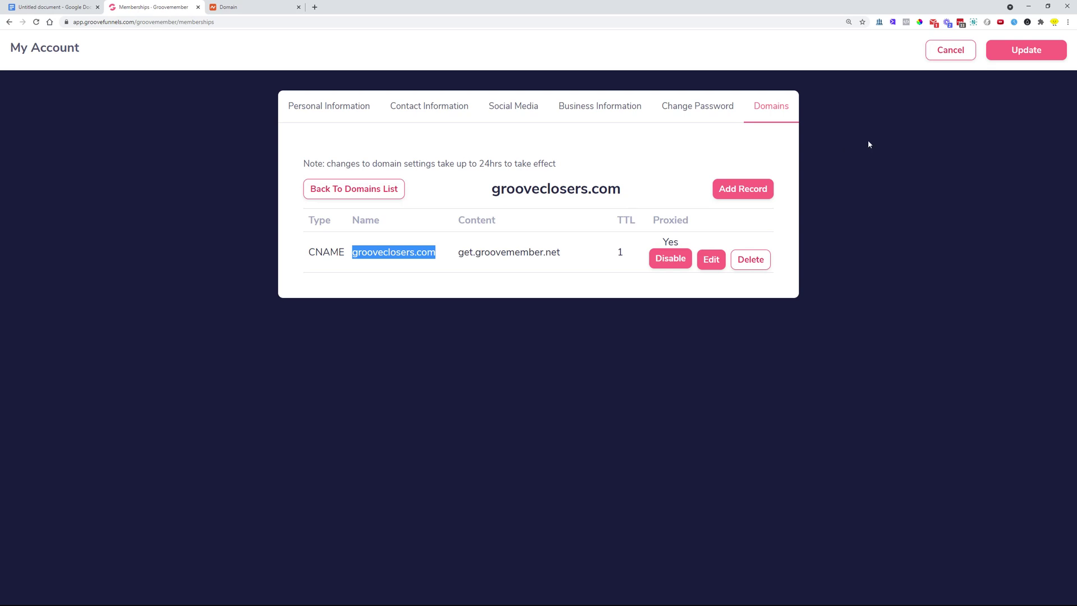
pyautogui.click(1004, 53)
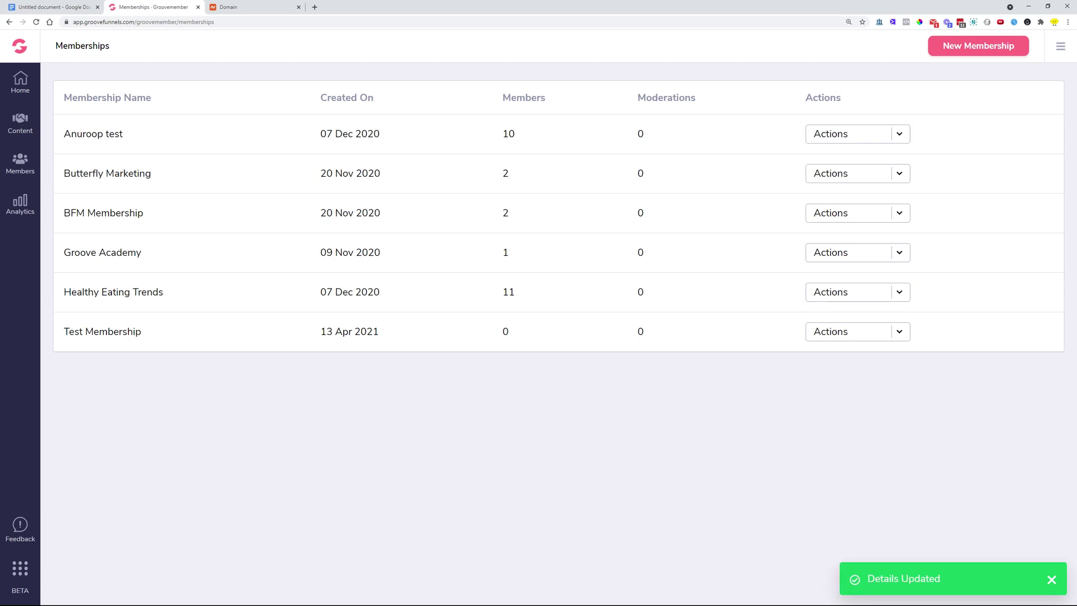
# Open the portals list and set Lemon Portal's custom domain to grooveclosers.com, saving the portal settings
pyautogui.click(25, 122)
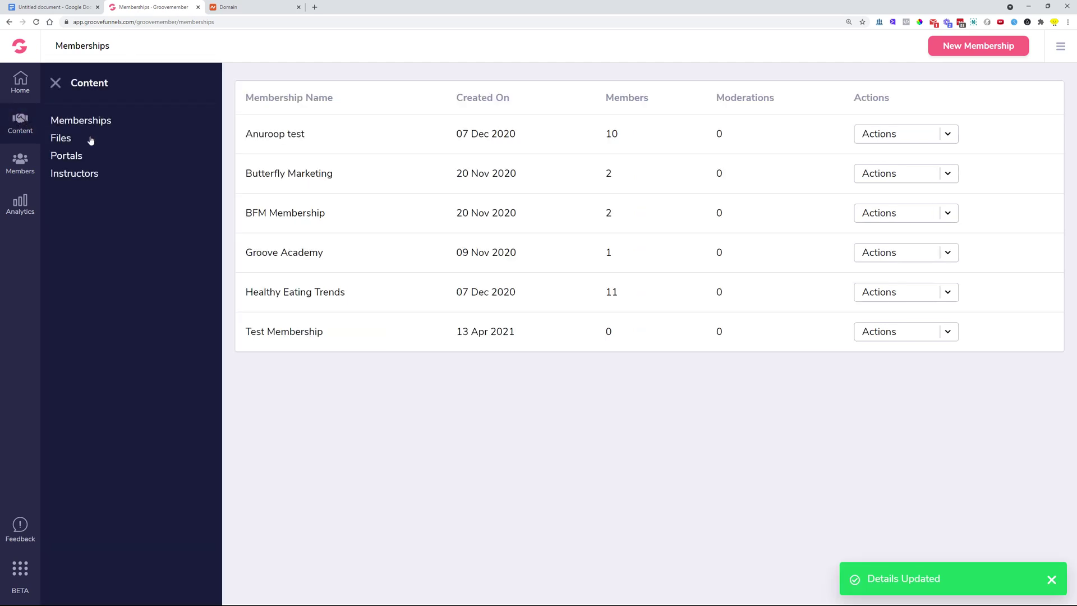
pyautogui.click(76, 160)
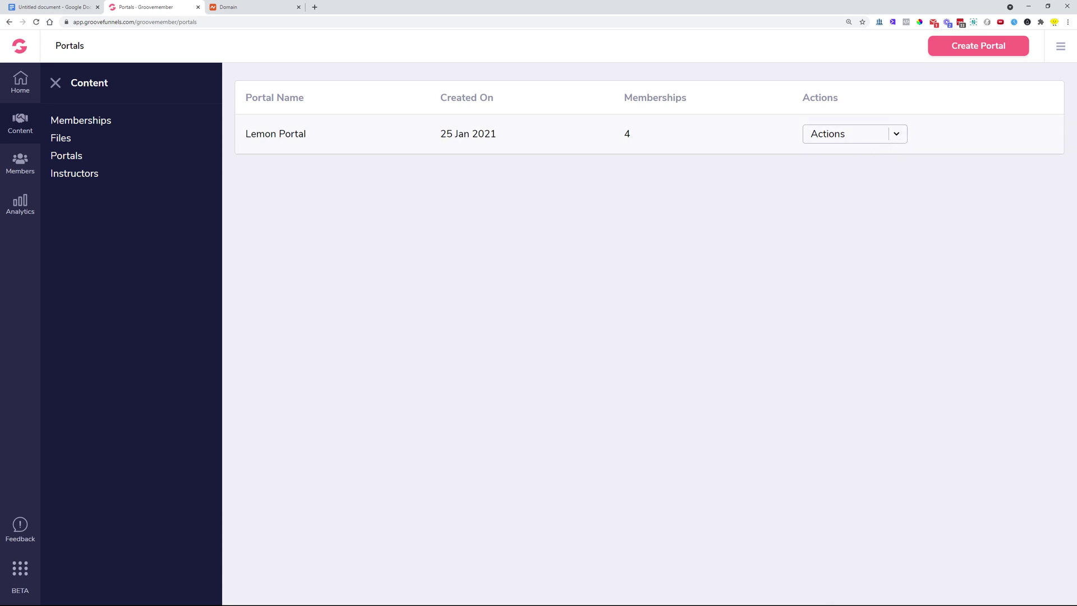
pyautogui.tripleClick(335, 137)
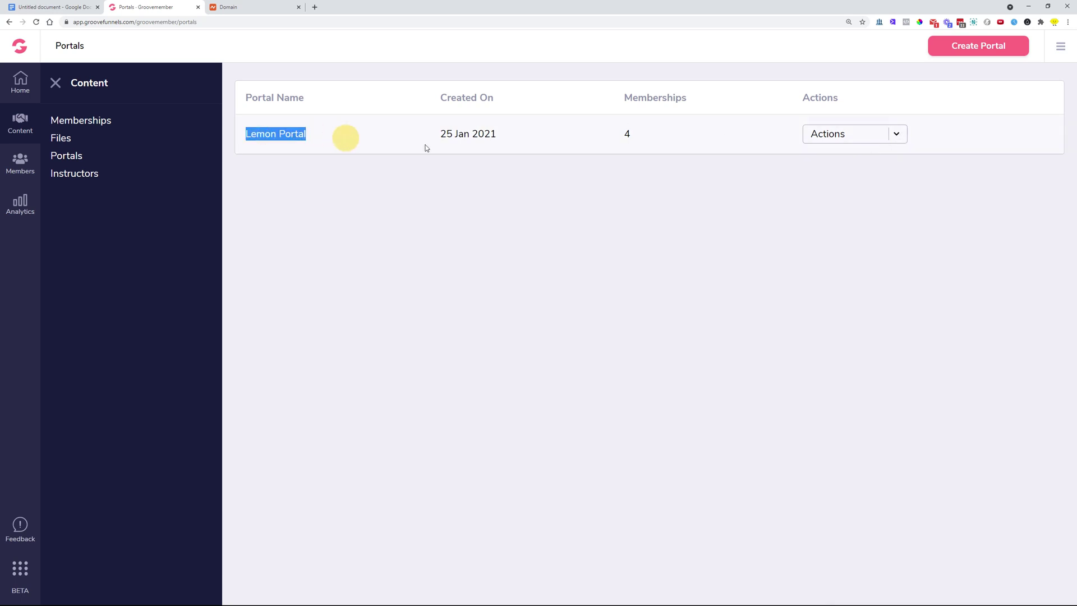
pyautogui.click(897, 136)
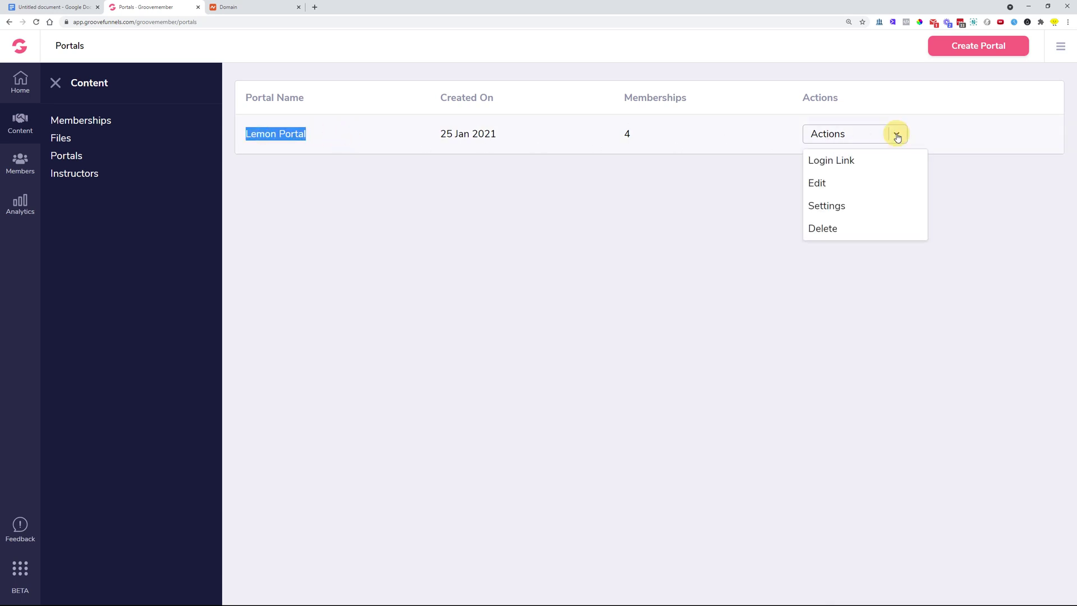
pyautogui.click(836, 208)
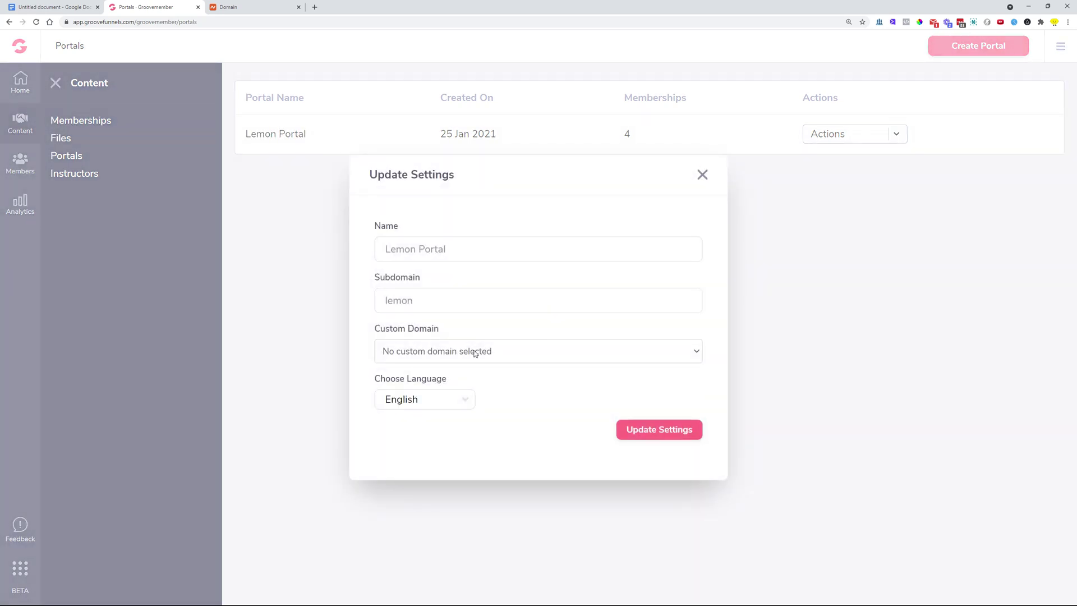
pyautogui.click(471, 359)
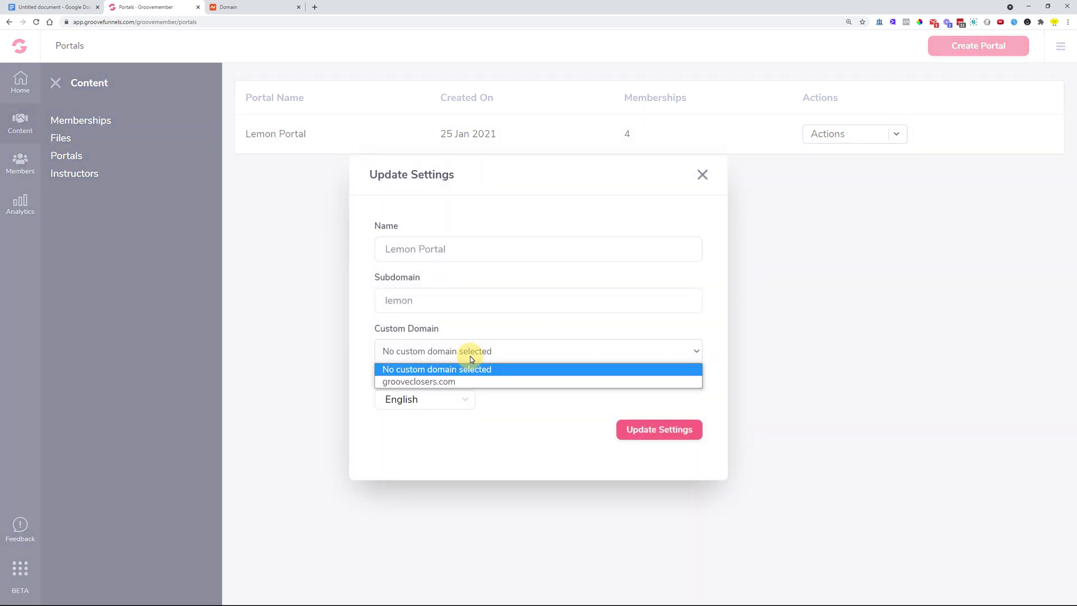
pyautogui.click(429, 381)
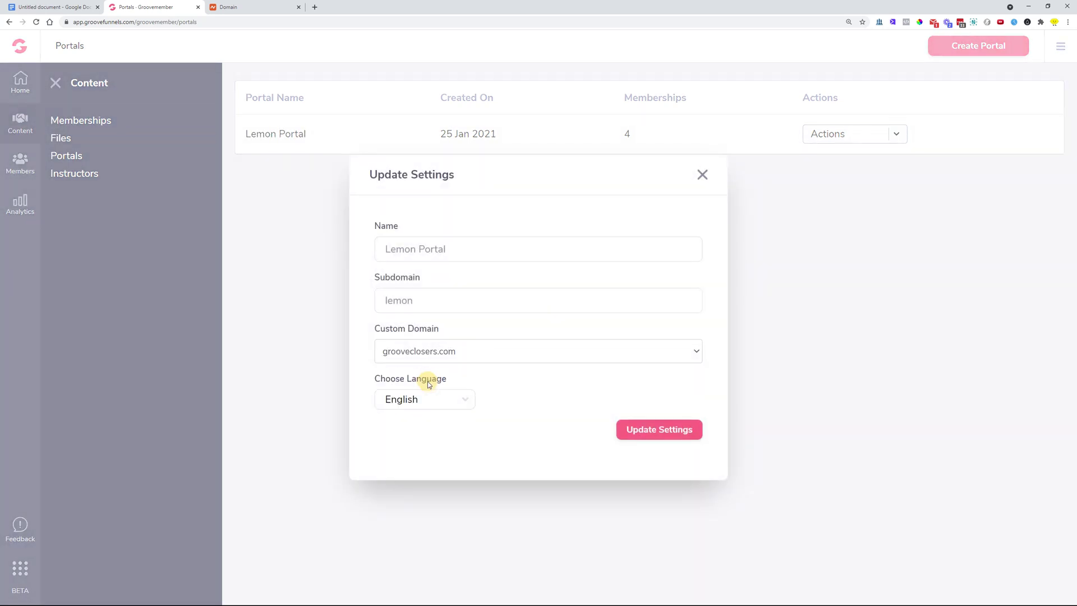
pyautogui.click(685, 429)
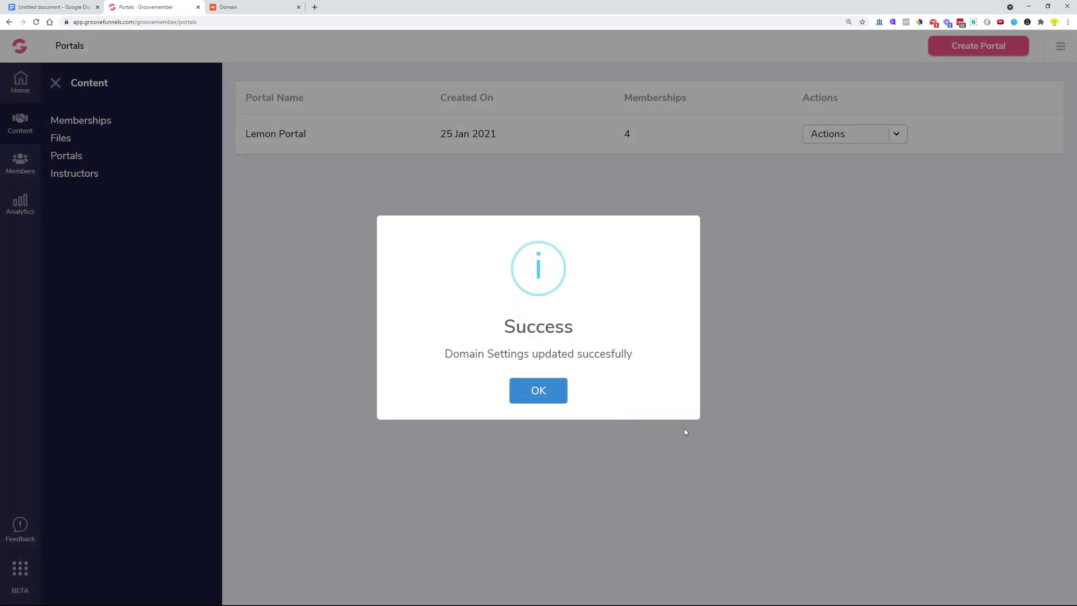
pyautogui.click(540, 398)
# Load grooveclosers.com in a new browser tab, look through the portal page, and go back to the blank start page
pyautogui.click(315, 7)
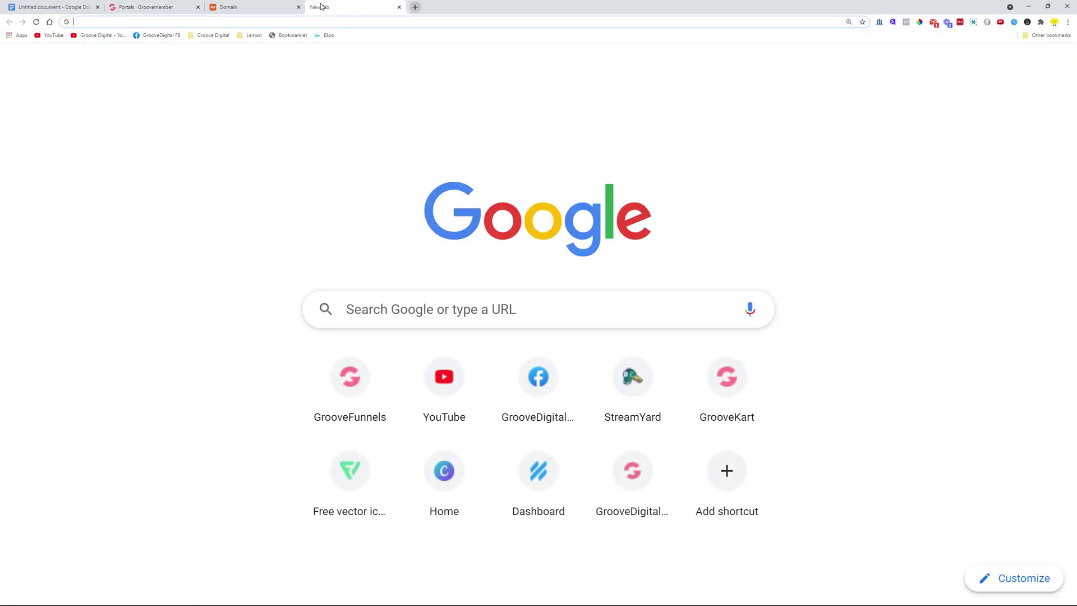
pyautogui.write('groovecl')
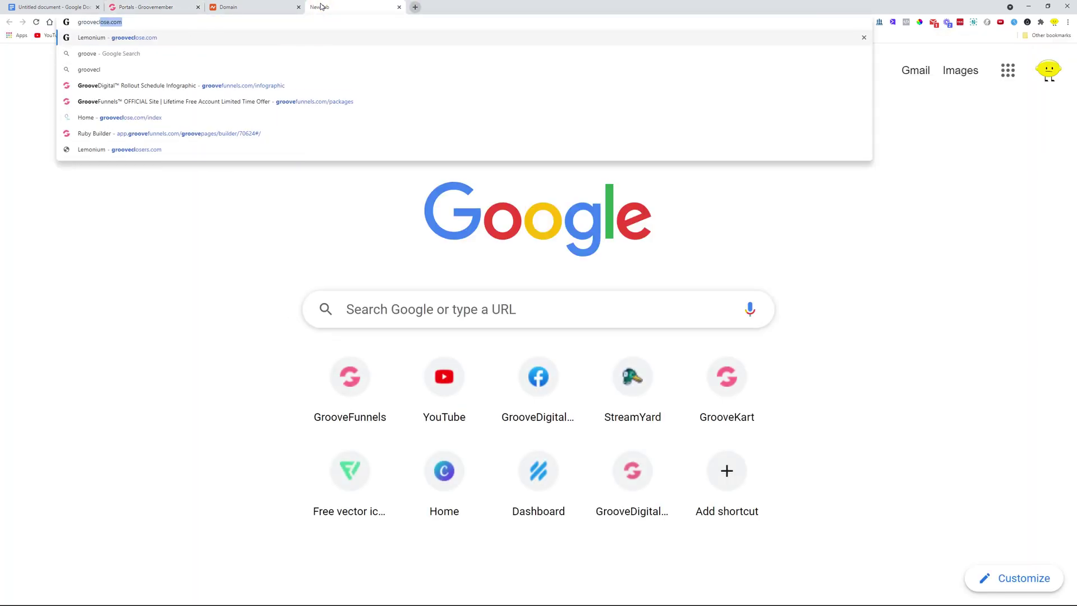
pyautogui.write('osers')
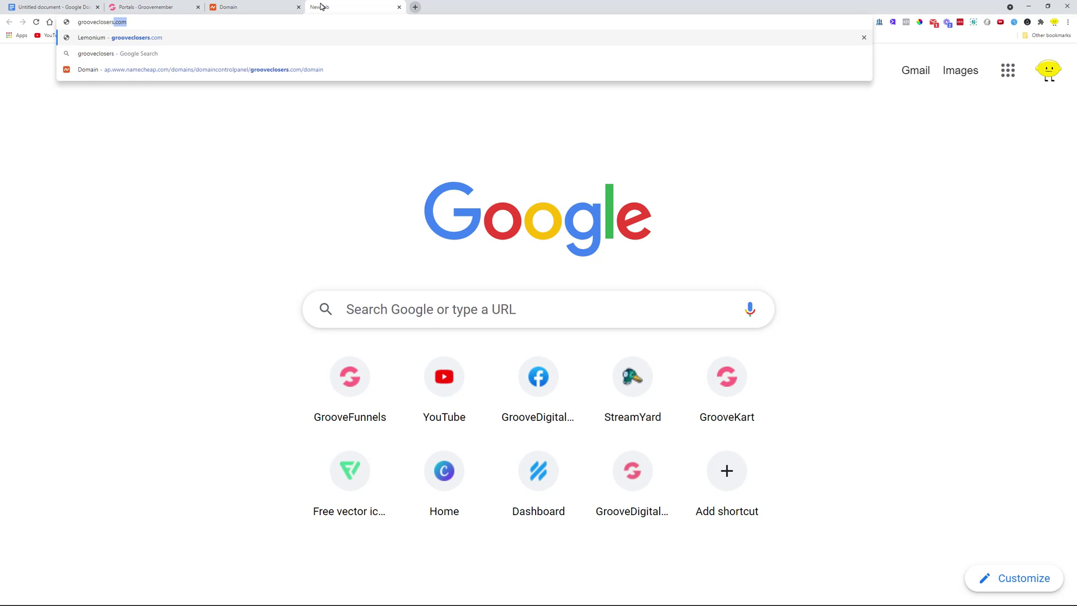
pyautogui.press('Return')
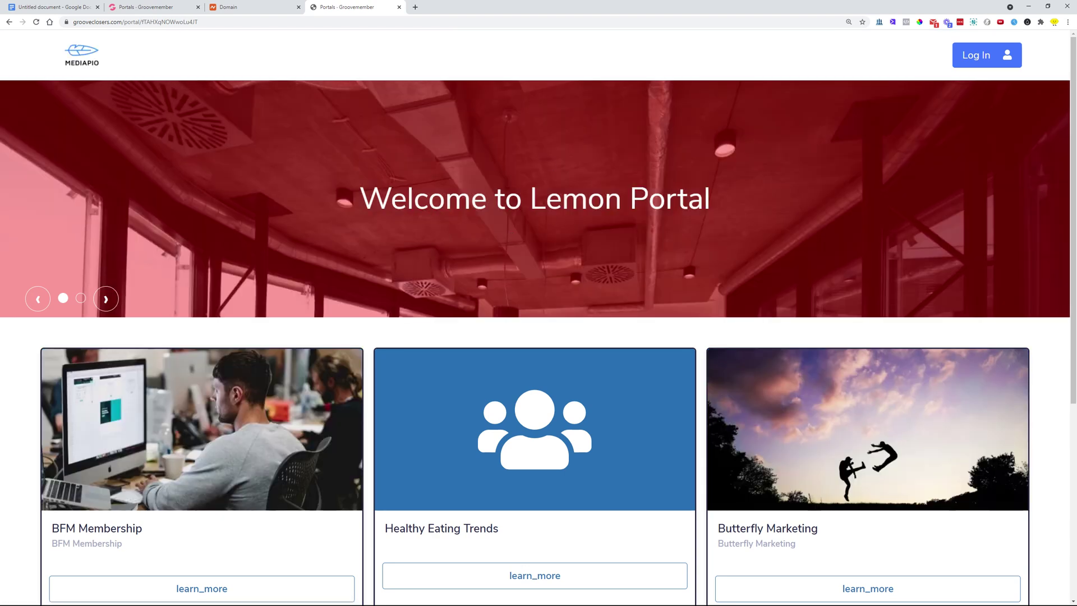
pyautogui.scroll(-4, 539, 314)
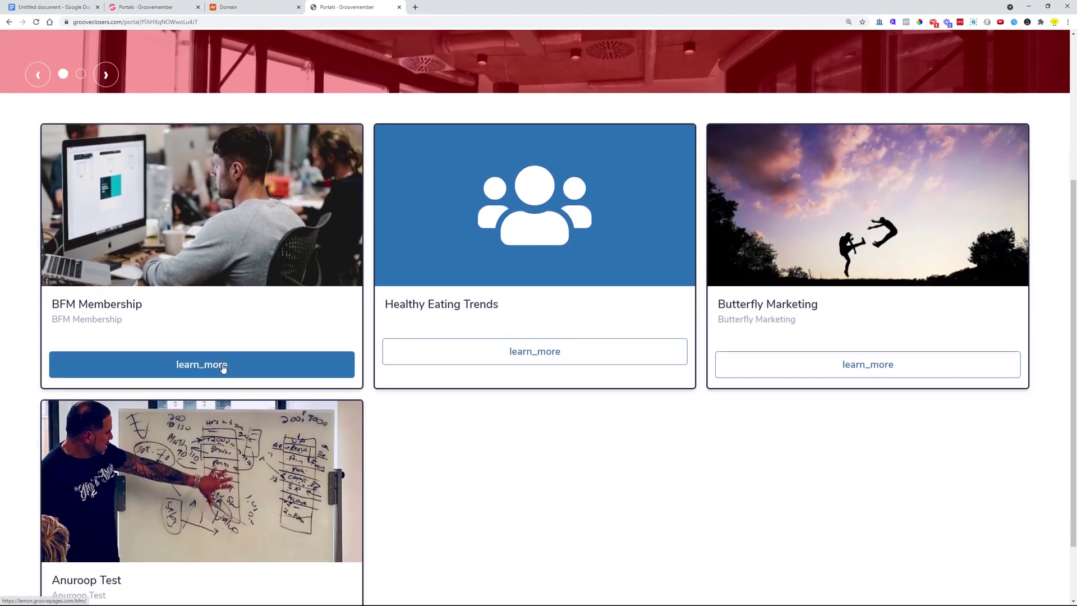
pyautogui.scroll(-2, 467, 414)
pyautogui.scroll(6, 466, 414)
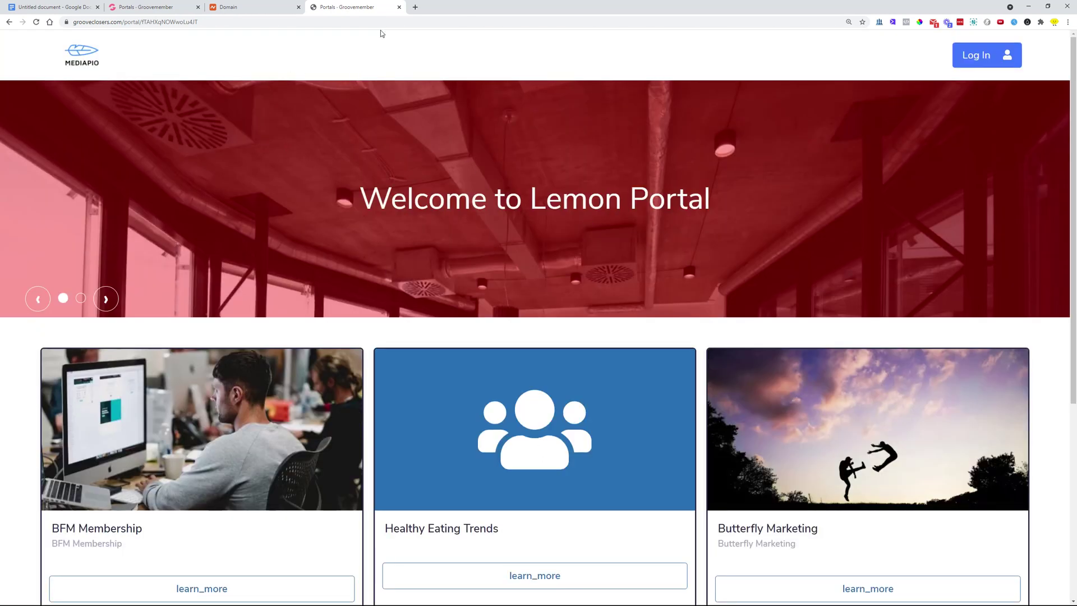
pyautogui.click(9, 22)
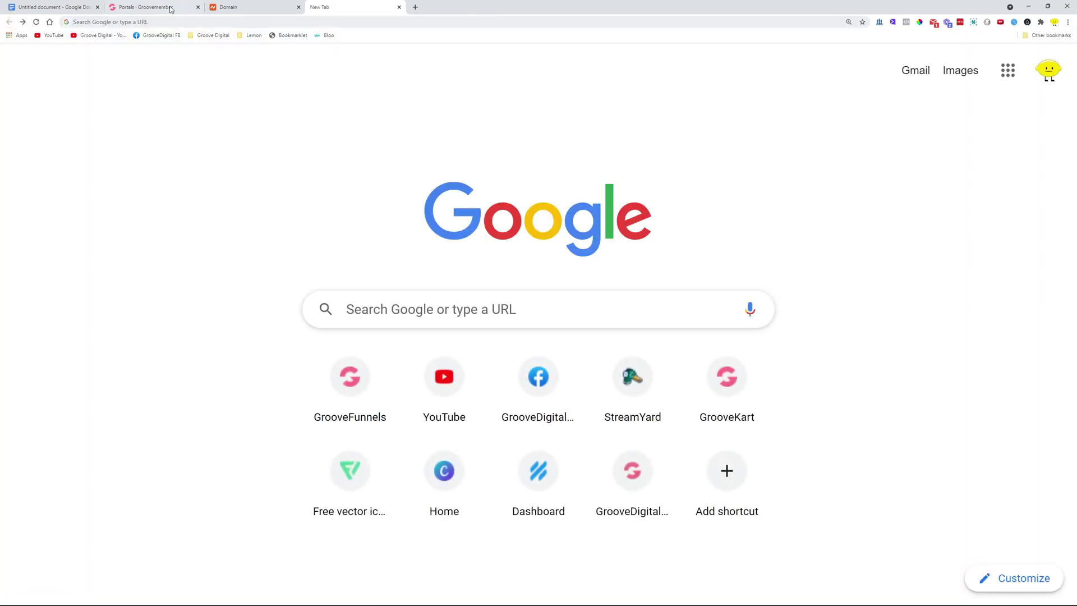
# Switch to the Google Docs outline and review the portal.domain.com case for portals
pyautogui.click(160, 8)
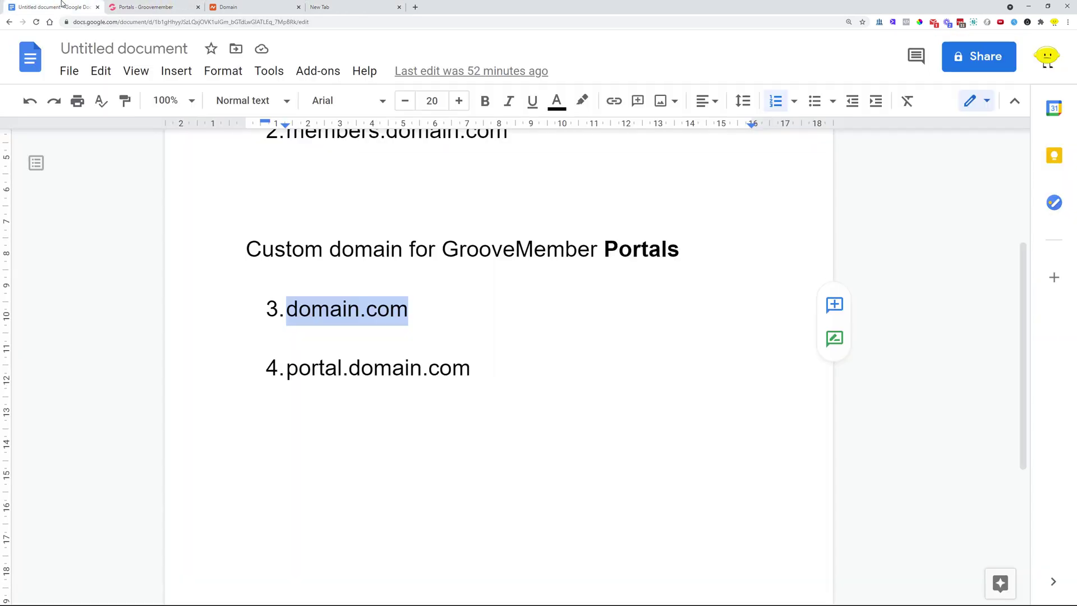
pyautogui.click(76, 7)
pyautogui.moveTo(286, 368); pyautogui.dragTo(338, 368)
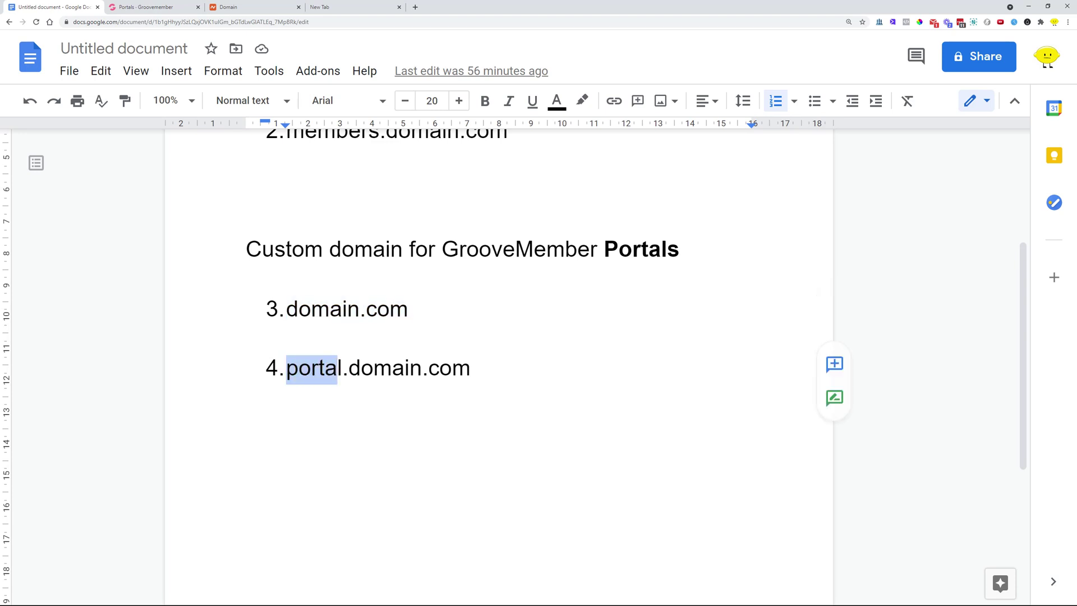
# Return to GrooveFunnels, open the domain settings from the portals page, and start adding another domain
pyautogui.click(149, 6)
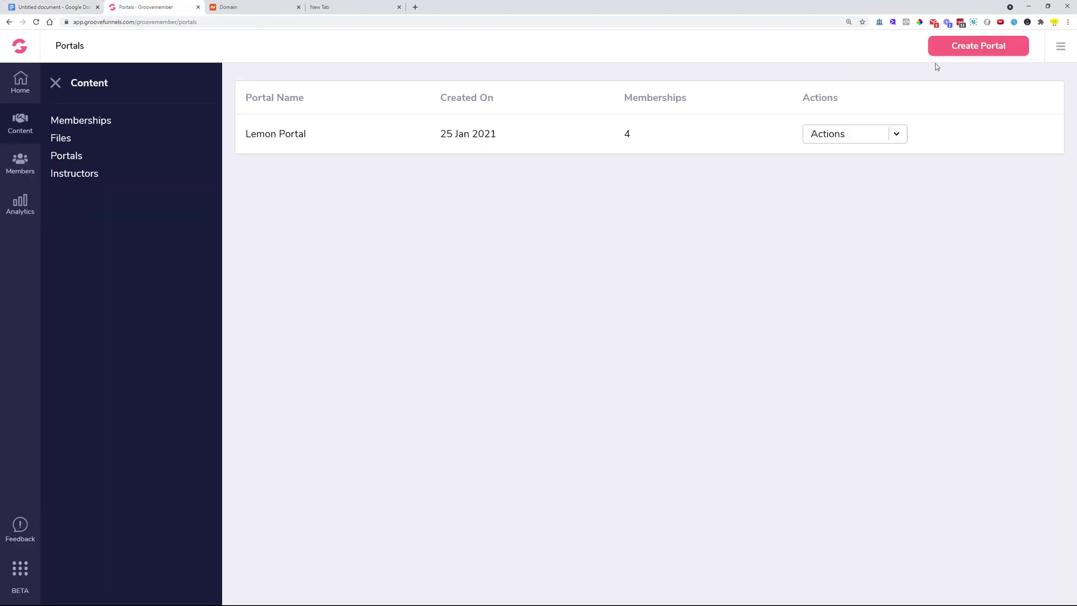
pyautogui.click(1061, 47)
pyautogui.click(964, 91)
pyautogui.click(774, 109)
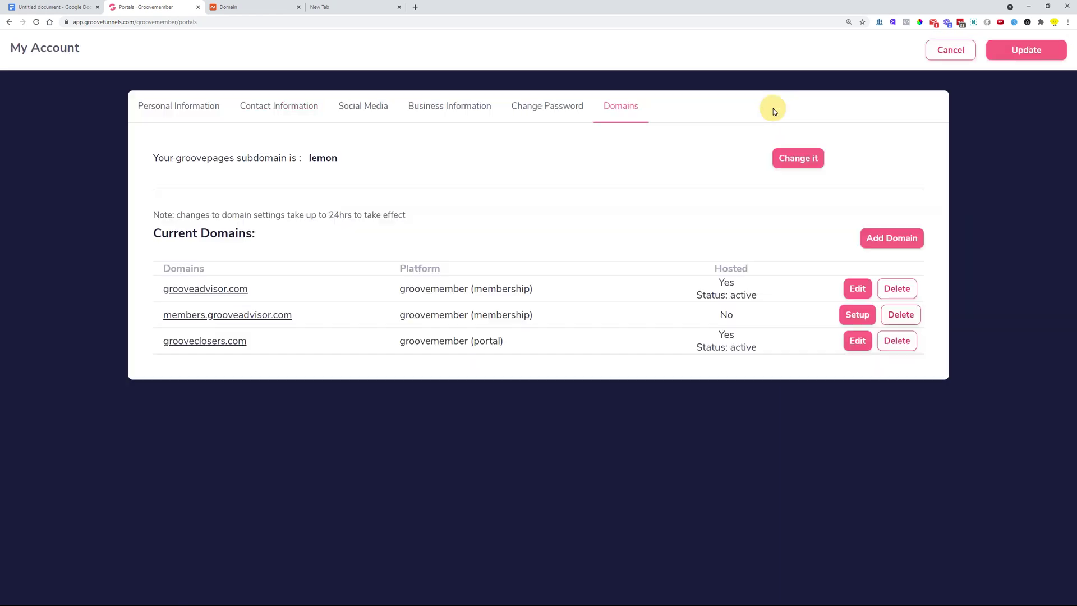
pyautogui.click(892, 238)
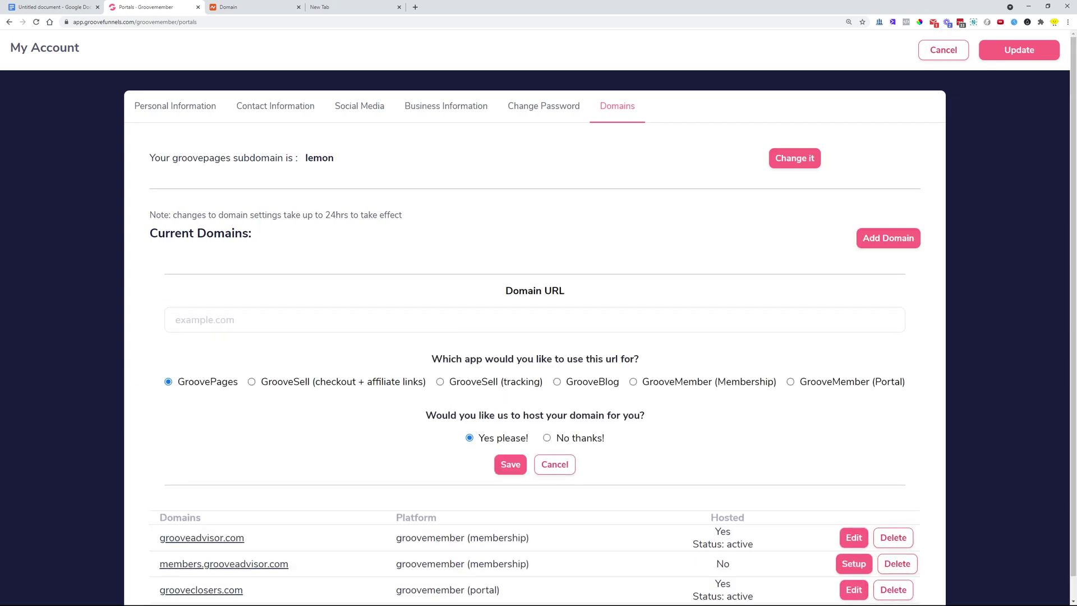
# Add portal.grooveclosers.com for GrooveMember (Portal) without Groove hosting, and save the new domain
pyautogui.write('portal.grooveclosers.com')
pyautogui.moveTo(175, 322); pyautogui.dragTo(298, 346)
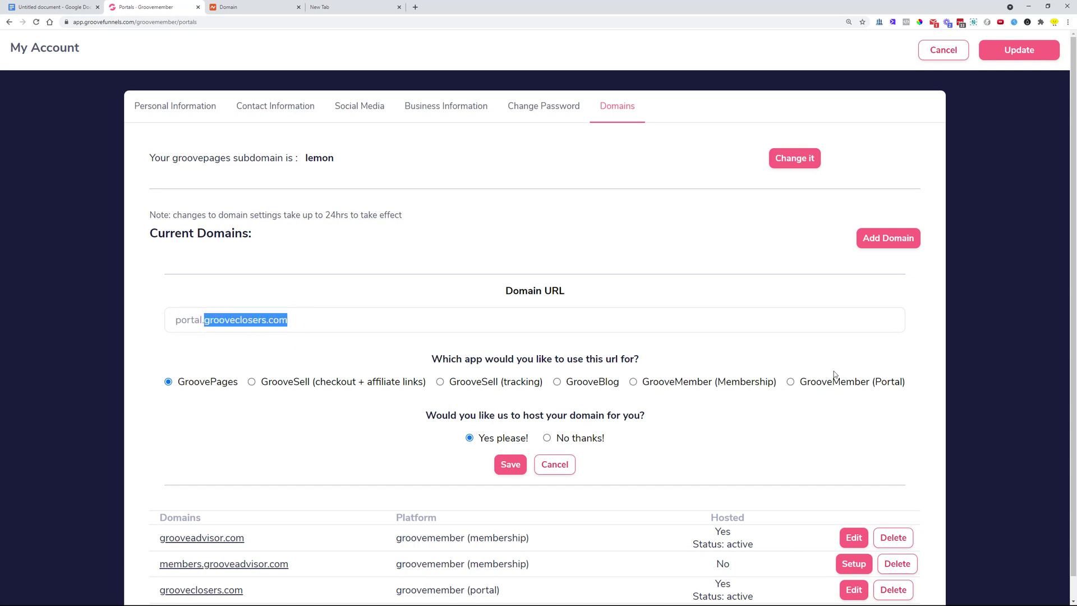
pyautogui.click(793, 384)
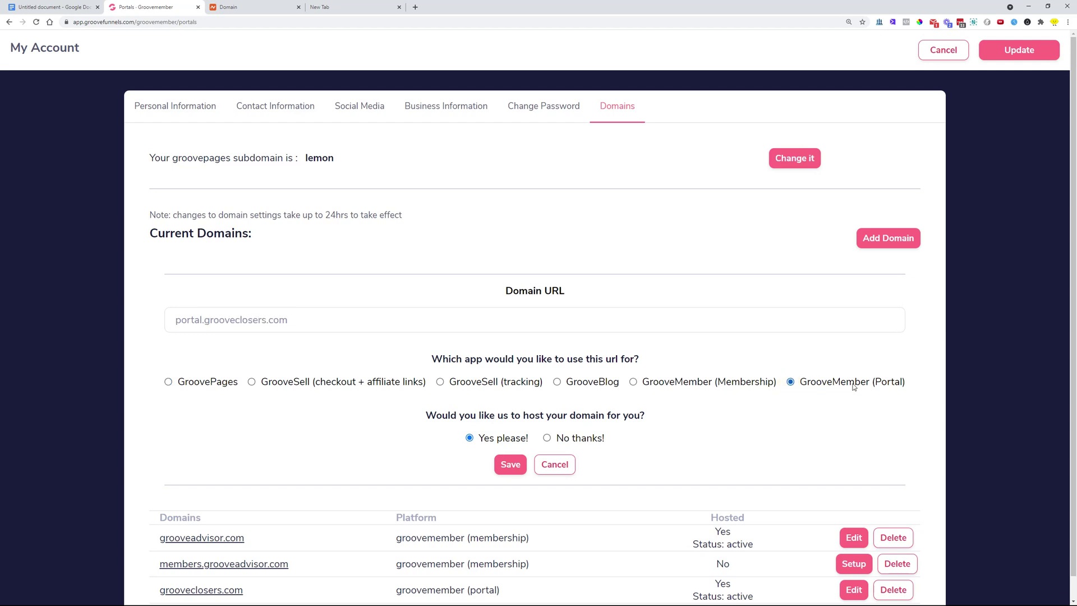
pyautogui.scroll(-1, 864, 390)
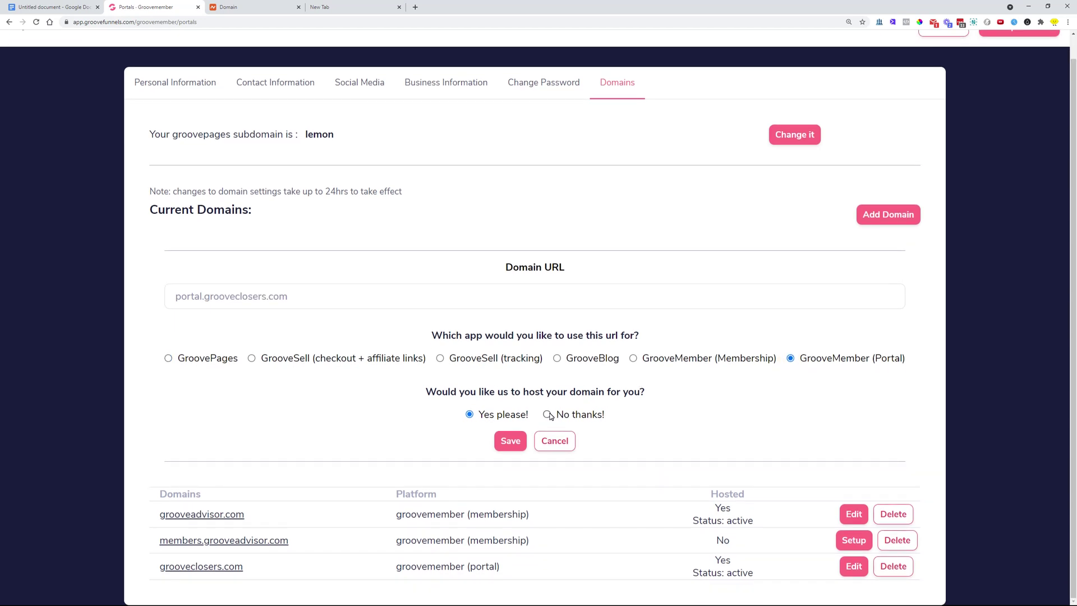
pyautogui.moveTo(175, 296); pyautogui.dragTo(202, 297)
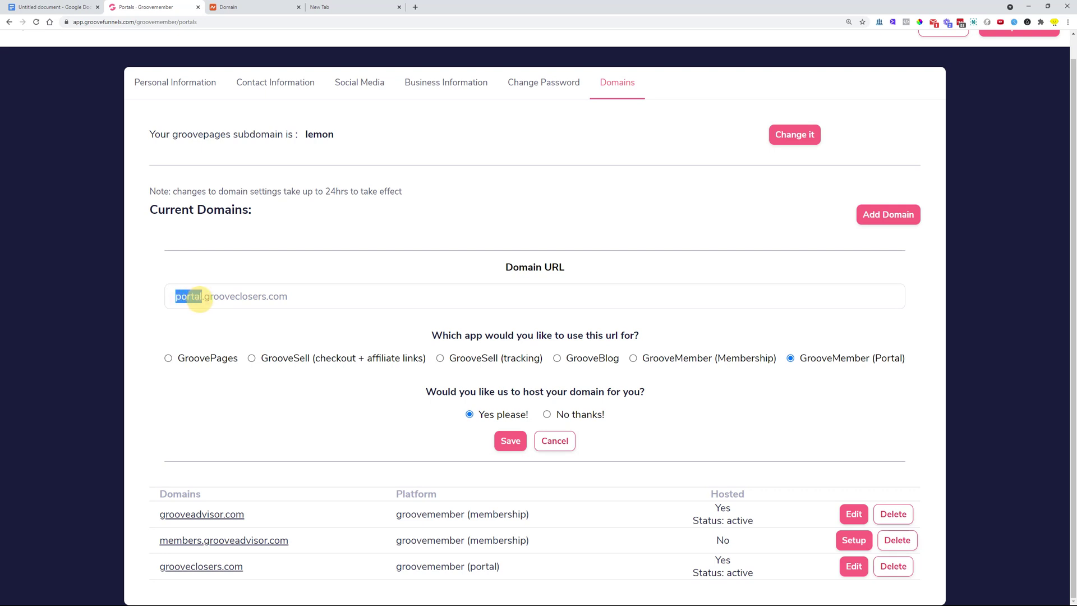
pyautogui.click(547, 414)
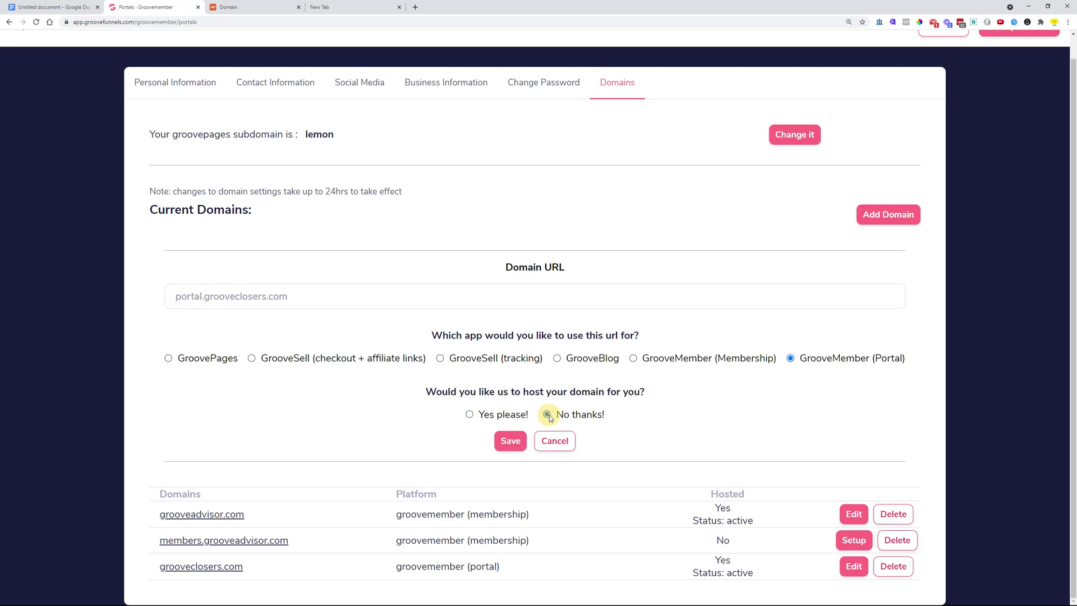
pyautogui.click(510, 442)
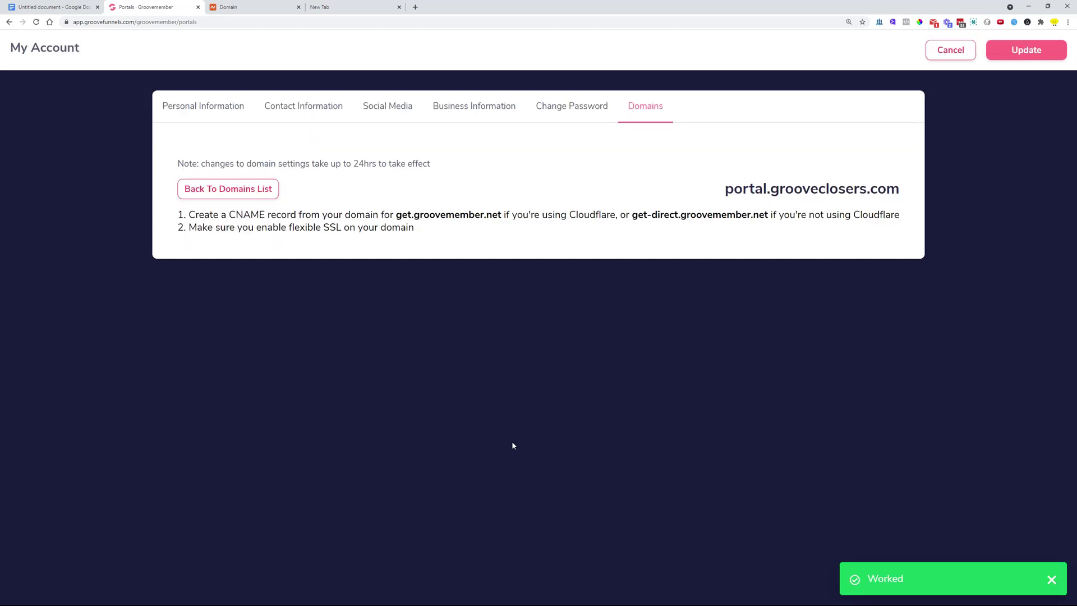
# Copy the Cloudflare CNAME target get.groovemember.net from the setup instructions and open the DNS records of grooveclosers.com for editing
pyautogui.moveTo(396, 215); pyautogui.dragTo(501, 216)
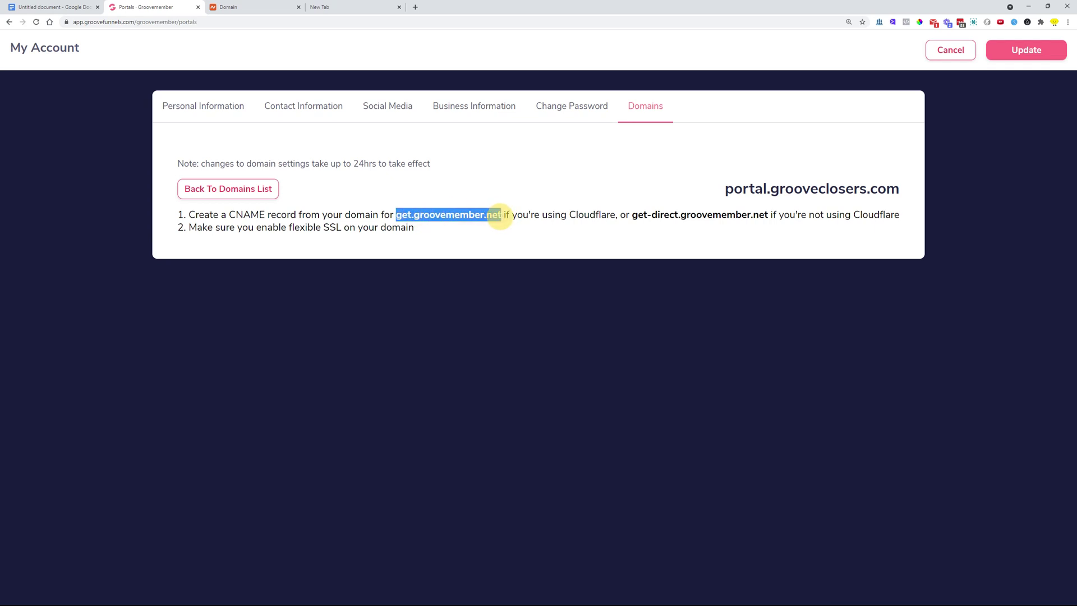
pyautogui.rightClick(501, 215)
pyautogui.click(519, 232)
pyautogui.click(226, 190)
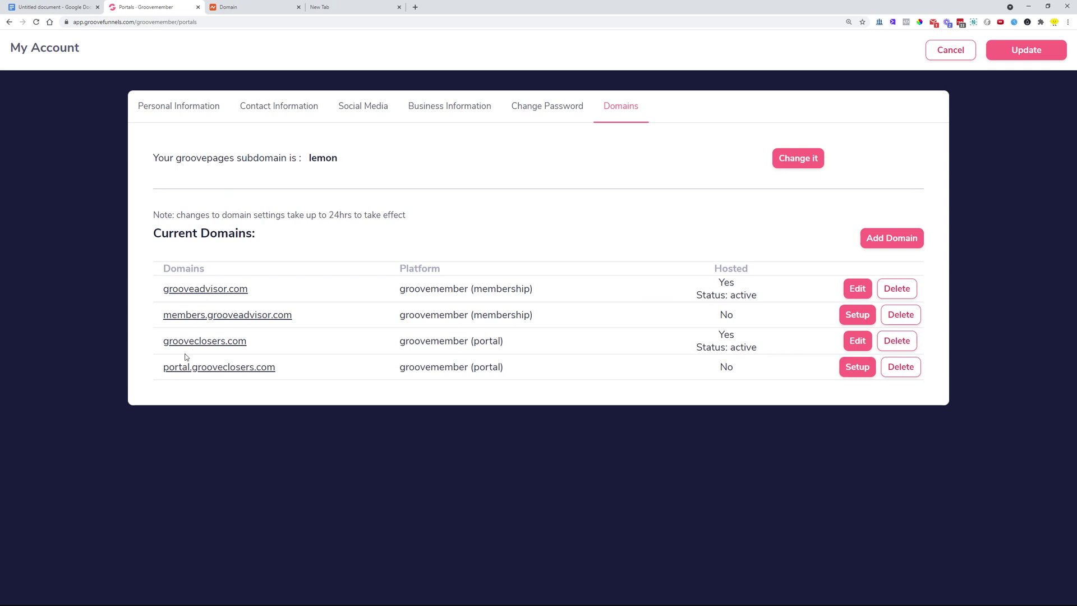
pyautogui.click(864, 345)
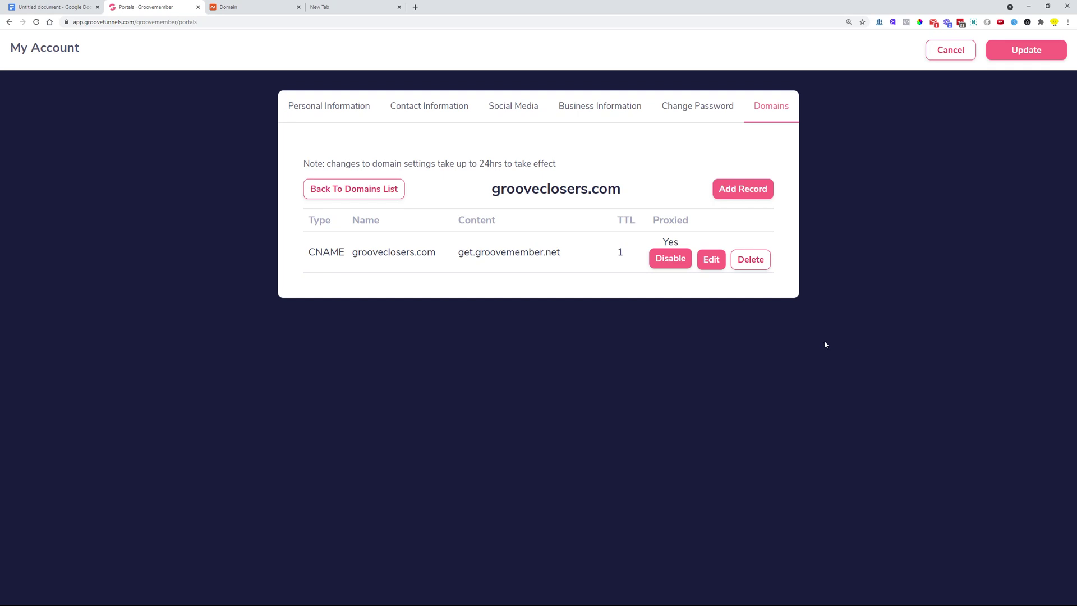
# Add and save a CNAME record for grooveclosers.com with the name portal and the content get.groovemember.net
pyautogui.click(736, 193)
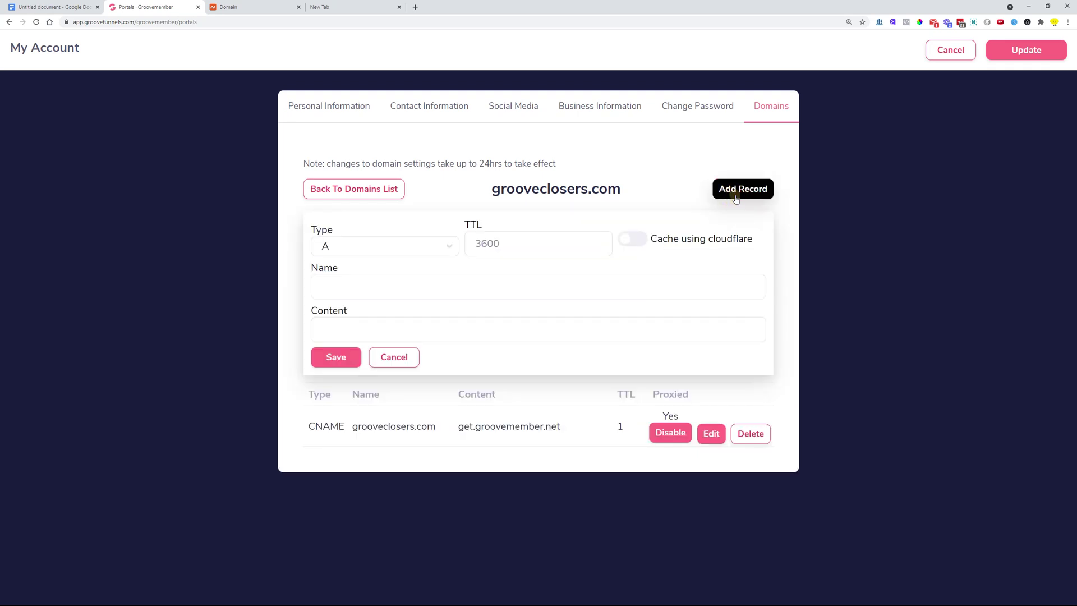
pyautogui.click(392, 247)
pyautogui.click(374, 313)
pyautogui.click(413, 282)
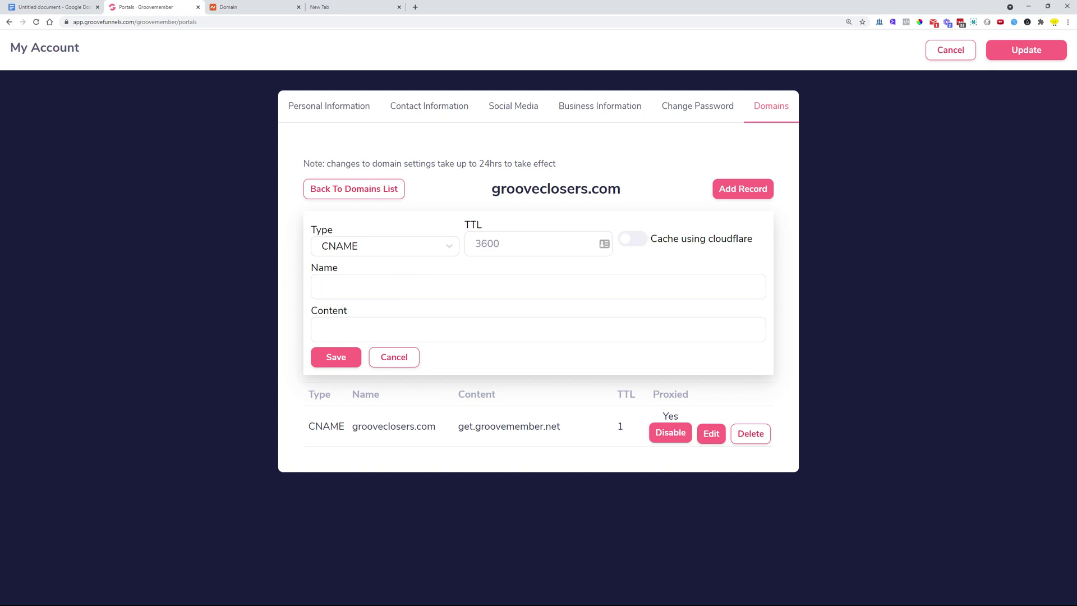
pyautogui.write('portal')
pyautogui.doubleClick(345, 287)
pyautogui.moveTo(492, 189); pyautogui.dragTo(643, 188)
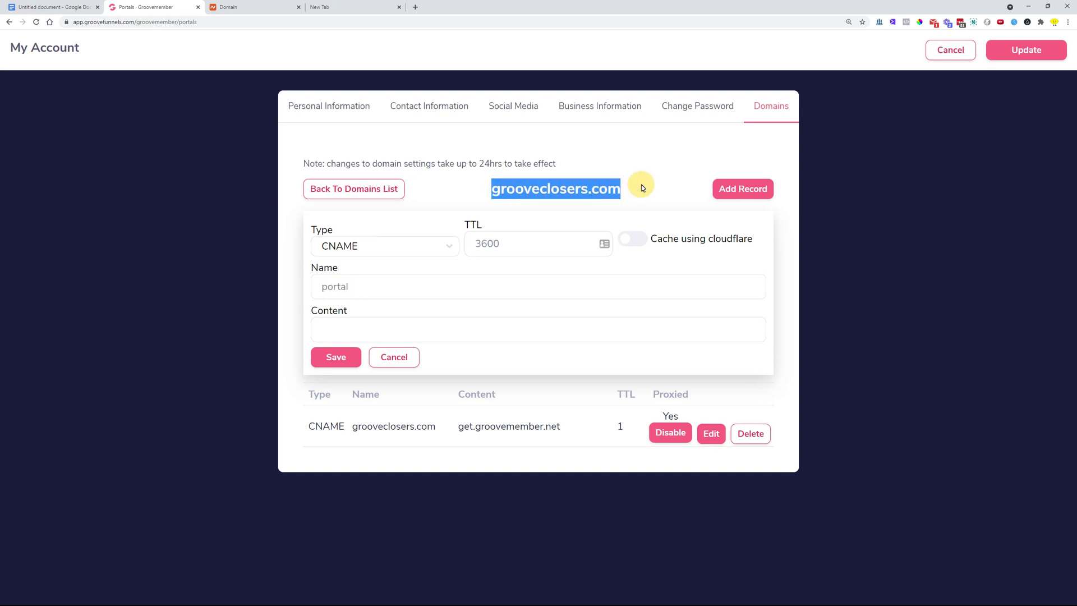
pyautogui.click(376, 327)
pyautogui.hotkey('ctrl', 'v')
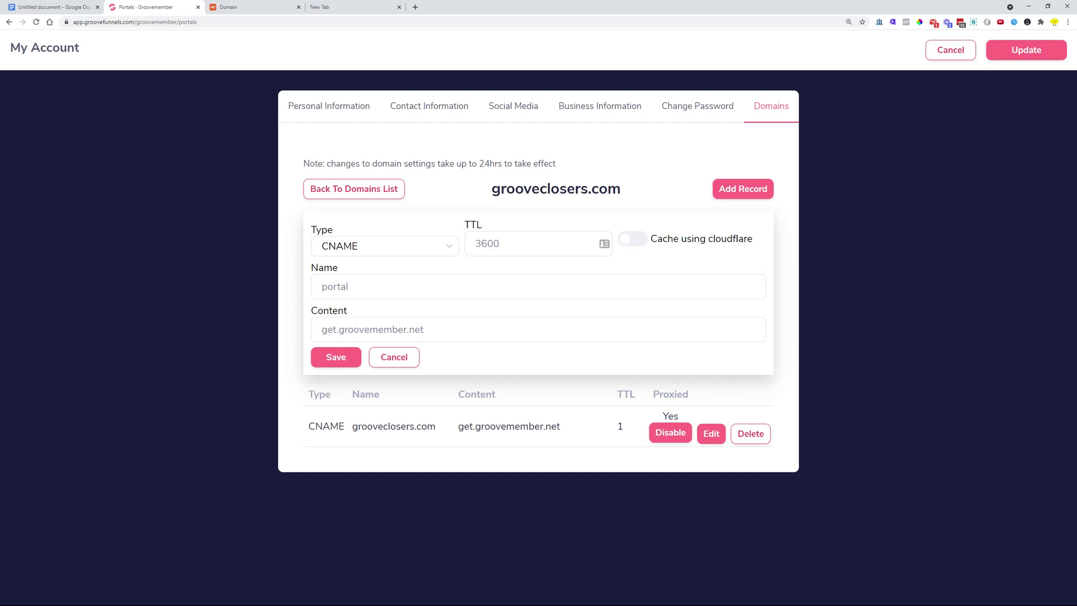
pyautogui.moveTo(322, 330); pyautogui.dragTo(433, 327)
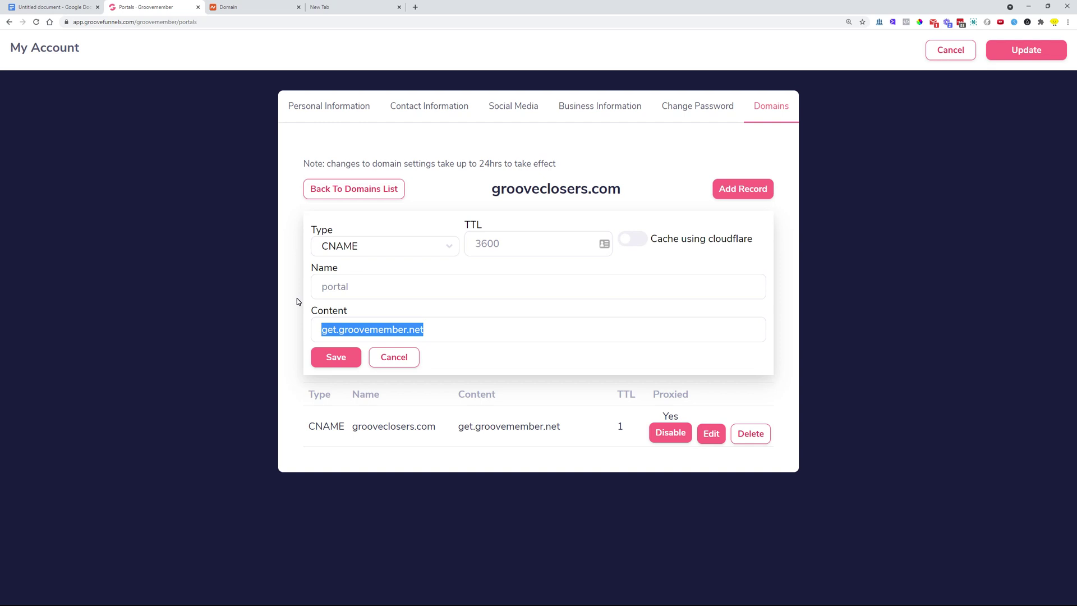
pyautogui.click(320, 357)
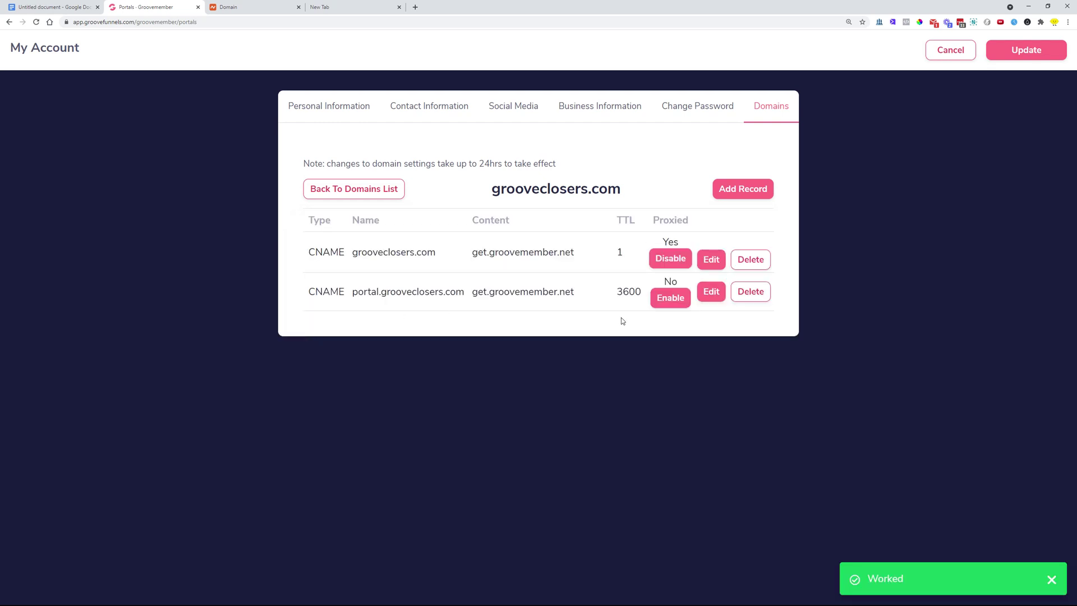
# Enable proxying for the portal.grooveclosers.com record and update the account settings
pyautogui.click(673, 299)
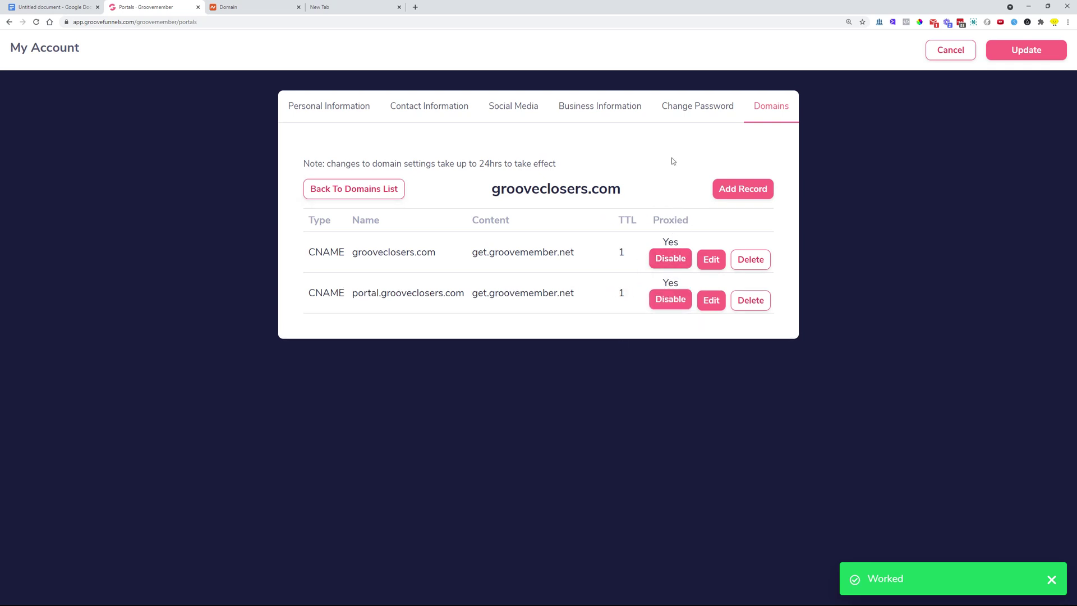
pyautogui.click(1038, 51)
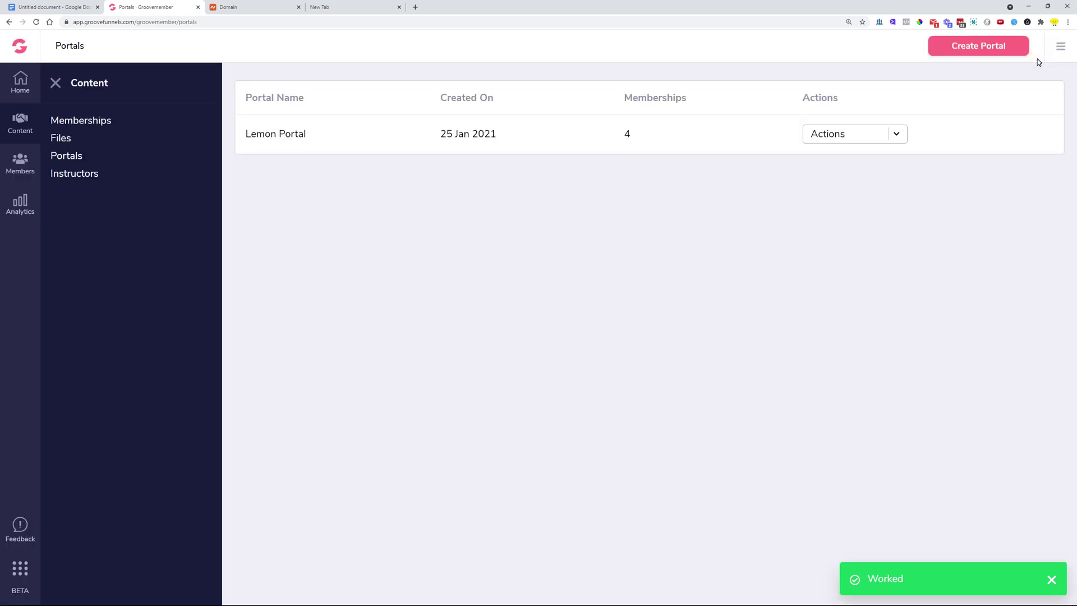
# Set Lemon Portal's custom domain to portal.grooveclosers.com and save its settings
pyautogui.click(896, 135)
pyautogui.click(832, 211)
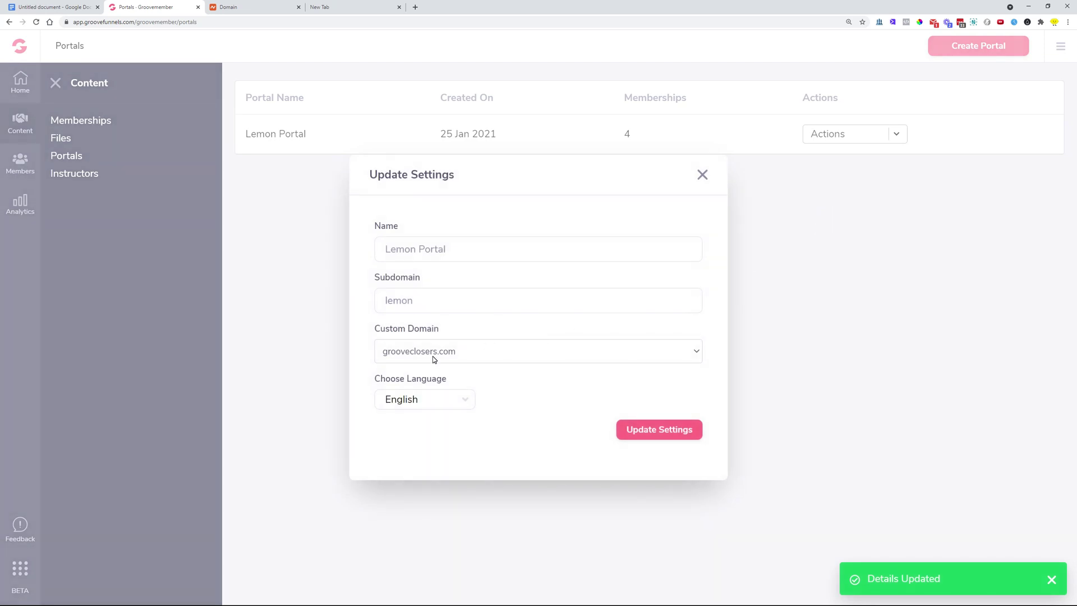
pyautogui.click(435, 354)
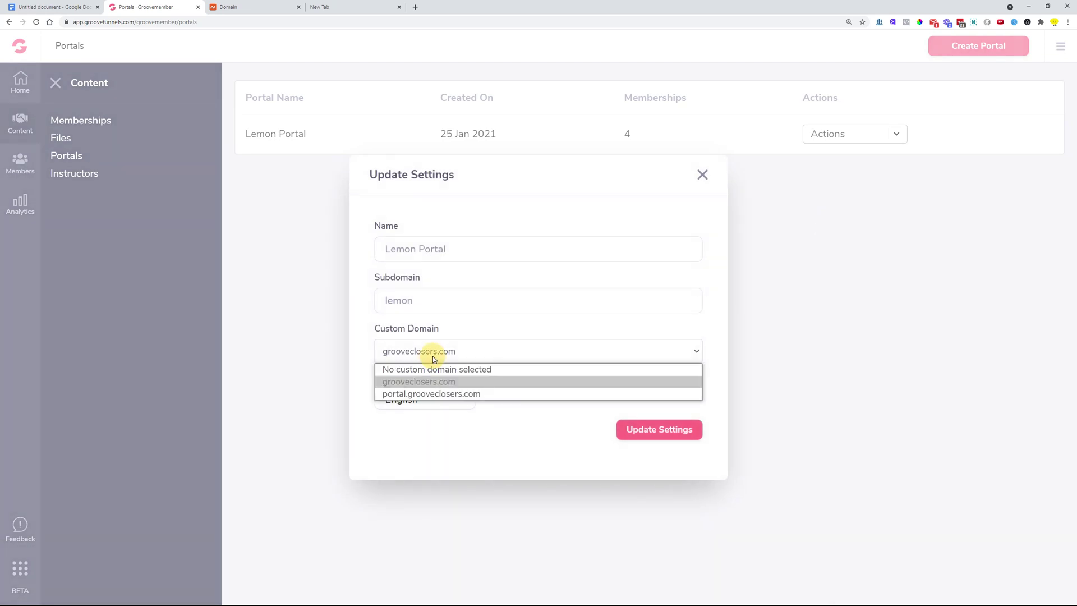
pyautogui.click(434, 395)
pyautogui.click(670, 435)
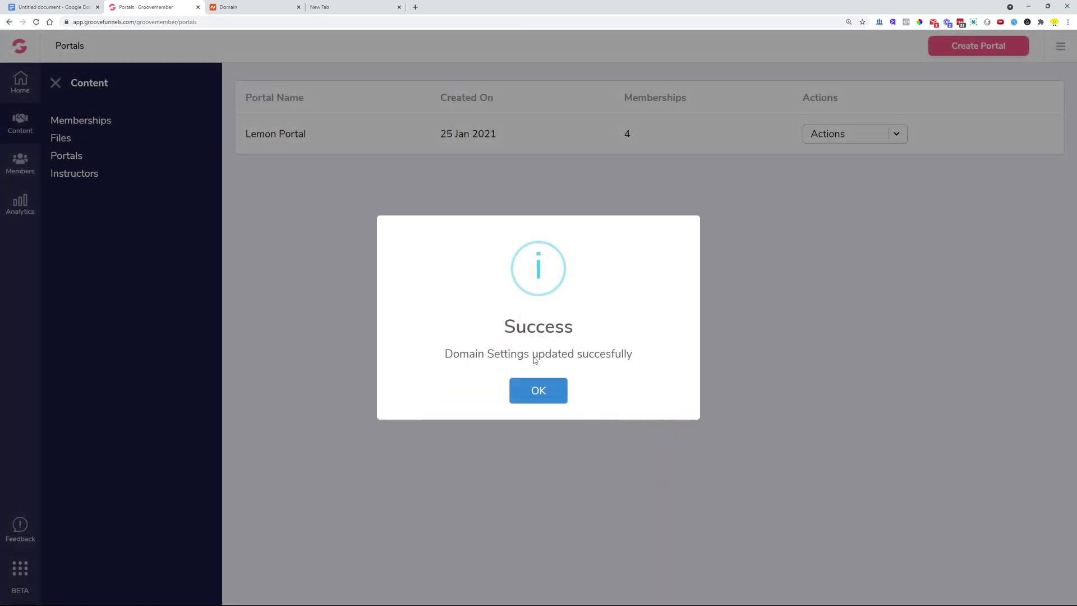
pyautogui.click(547, 391)
# Load portal.grooveclosers.com in the blank browser tab and look through the portal page
pyautogui.click(345, 8)
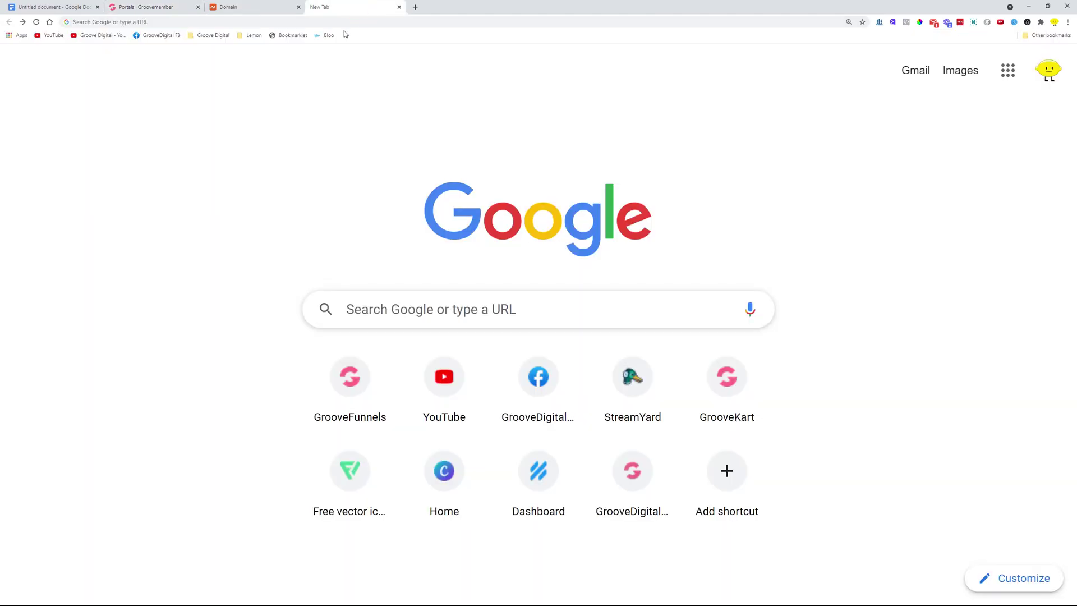
pyautogui.write('portla')
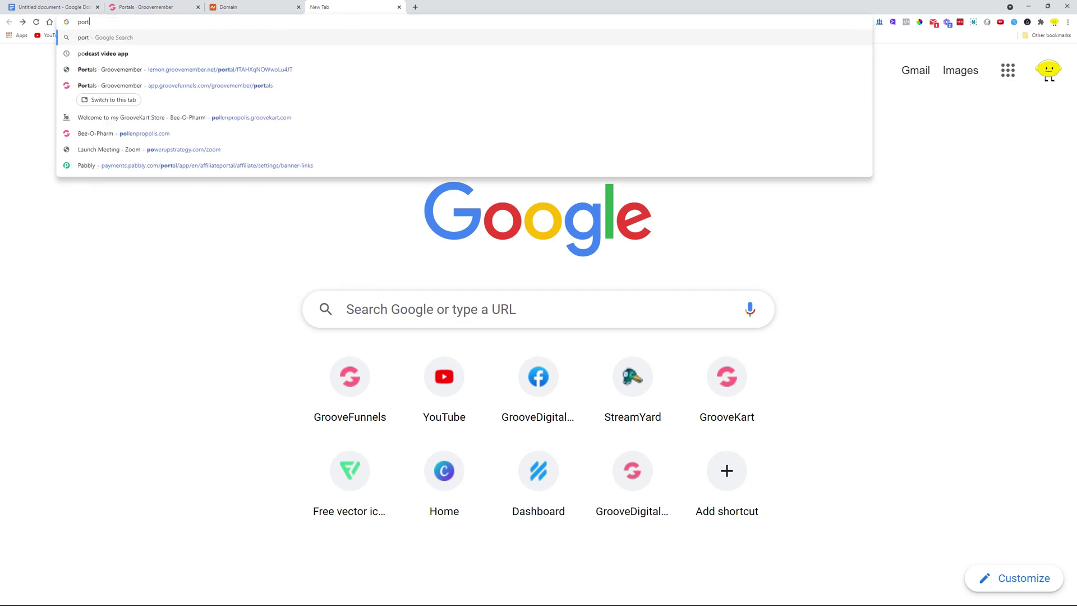
pyautogui.press('BackSpace')
pyautogui.press('BackSpace')
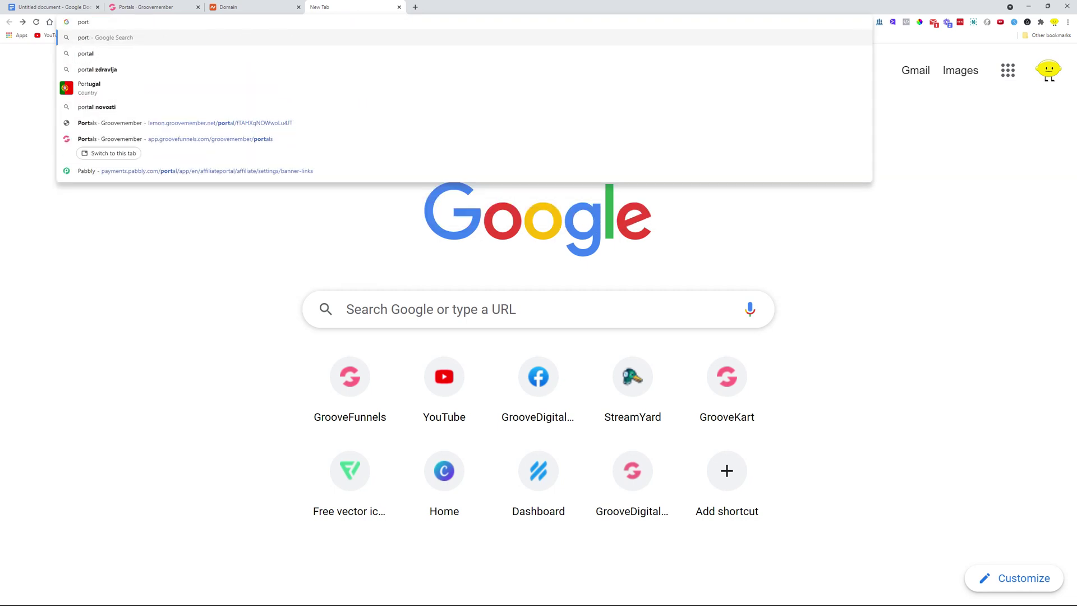
pyautogui.write('al.grooveclosers.com')
pyautogui.press('Return')
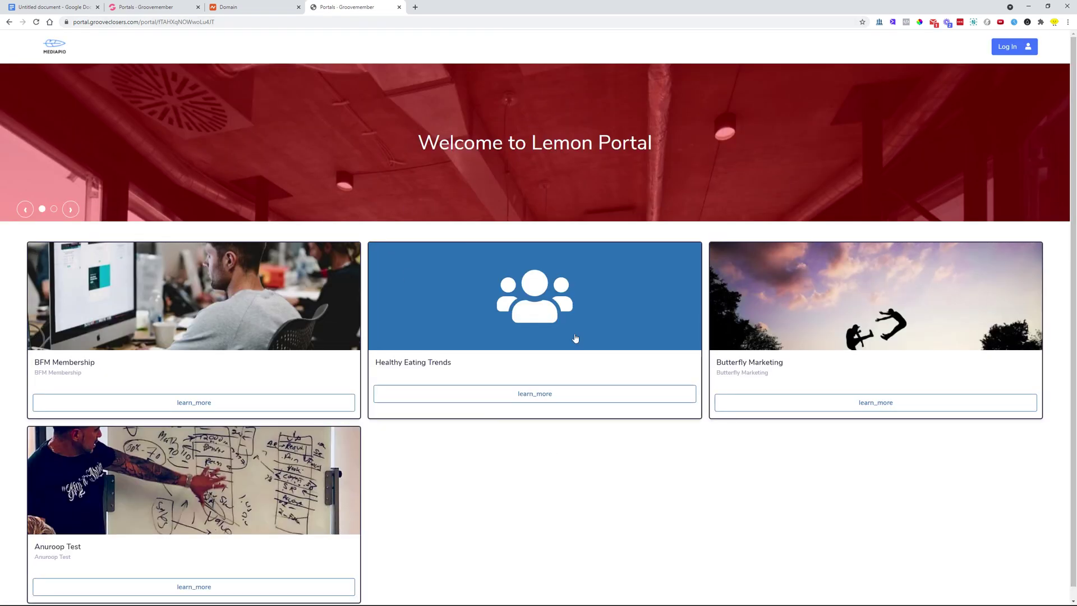
pyautogui.scroll(-1, 560, 332)
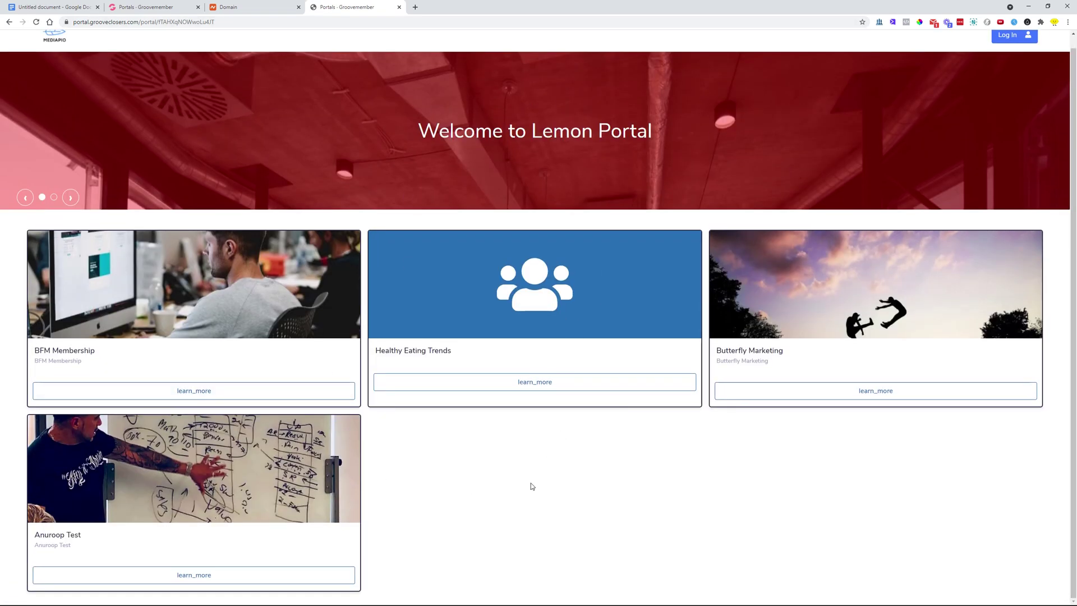
pyautogui.scroll(1, 532, 486)
# Switch to the Google Docs outline and review the four custom domain cases for GrooveMember memberships and portals
pyautogui.click(50, 6)
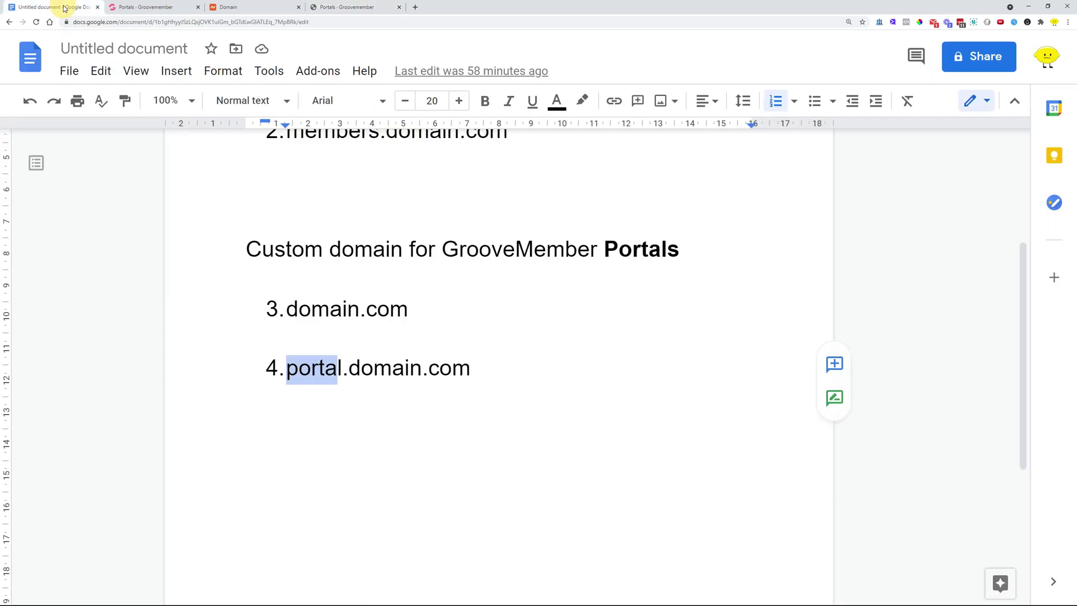
pyautogui.scroll(4, 499, 365)
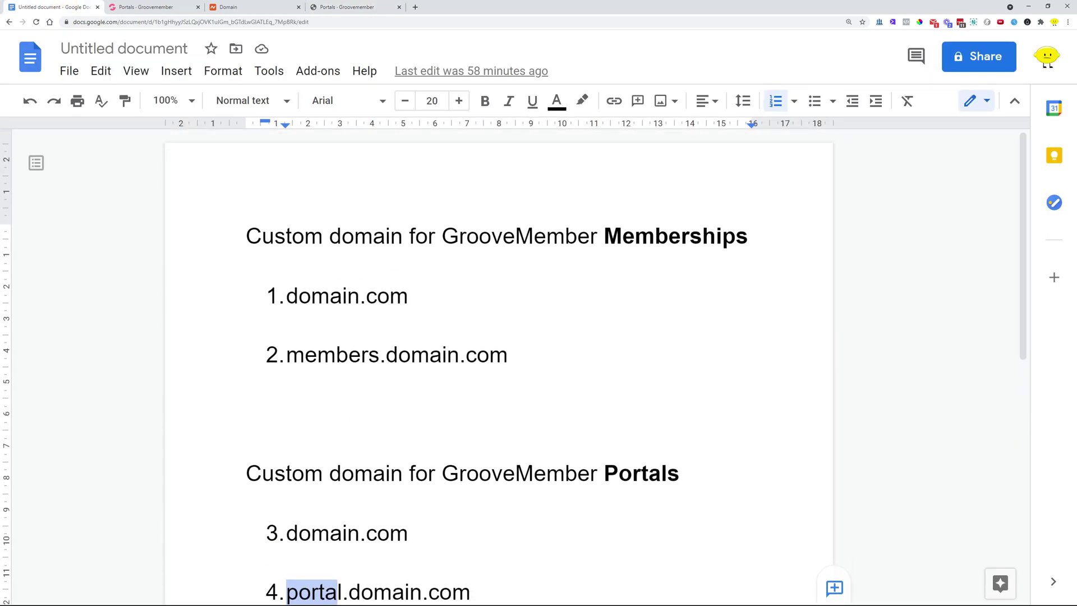
pyautogui.scroll(-2, 499, 365)
pyautogui.scroll(1, 499, 365)
pyautogui.moveTo(287, 240); pyautogui.dragTo(420, 235)
pyautogui.moveTo(287, 299); pyautogui.dragTo(530, 290)
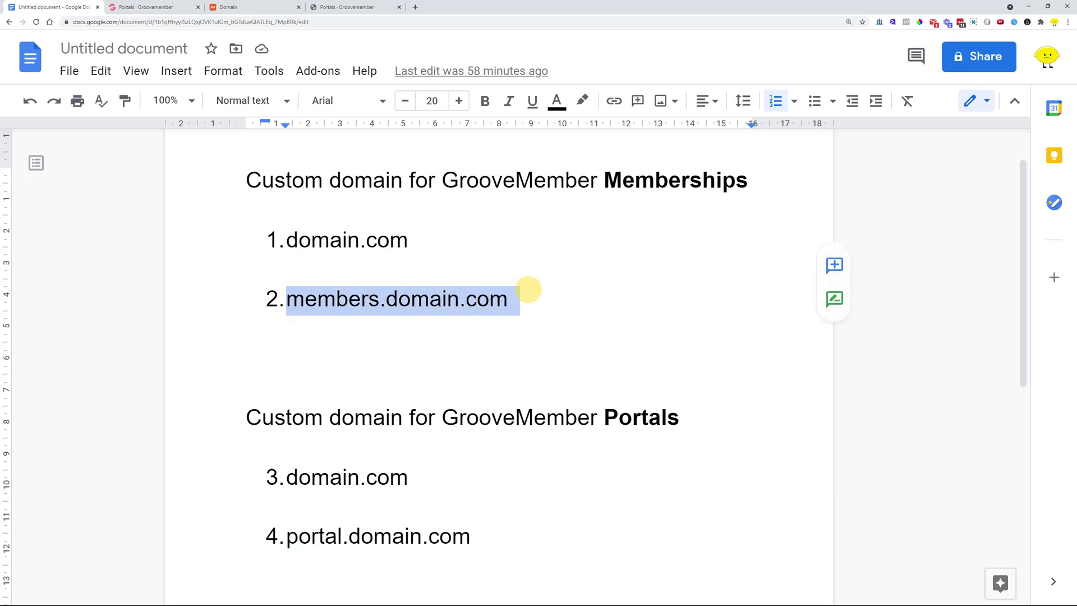
pyautogui.scroll(-1, 530, 290)
pyautogui.scroll(1, 529, 290)
pyautogui.click(739, 354)
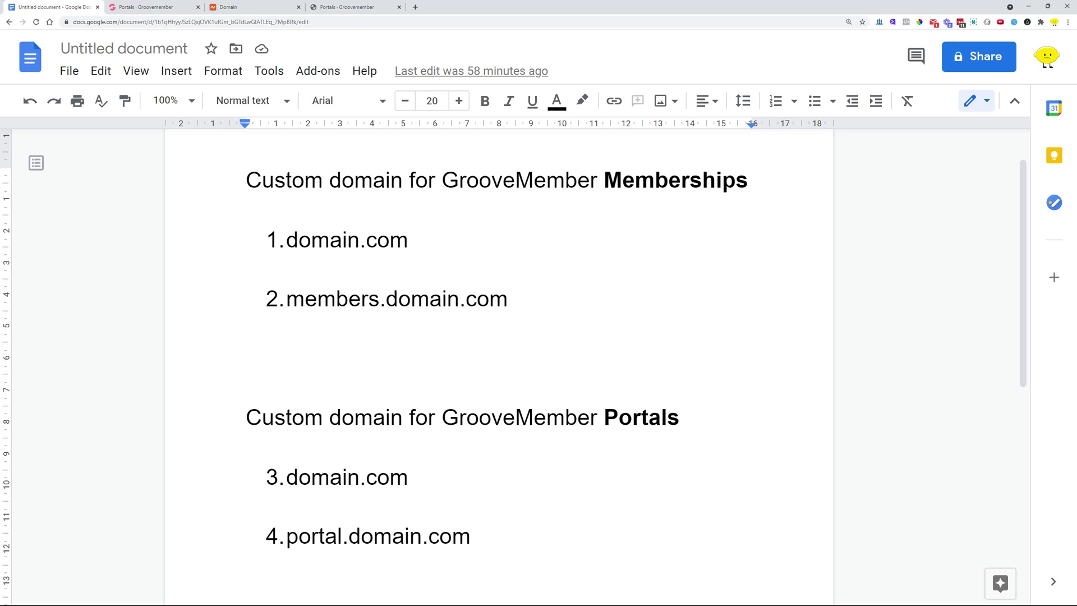